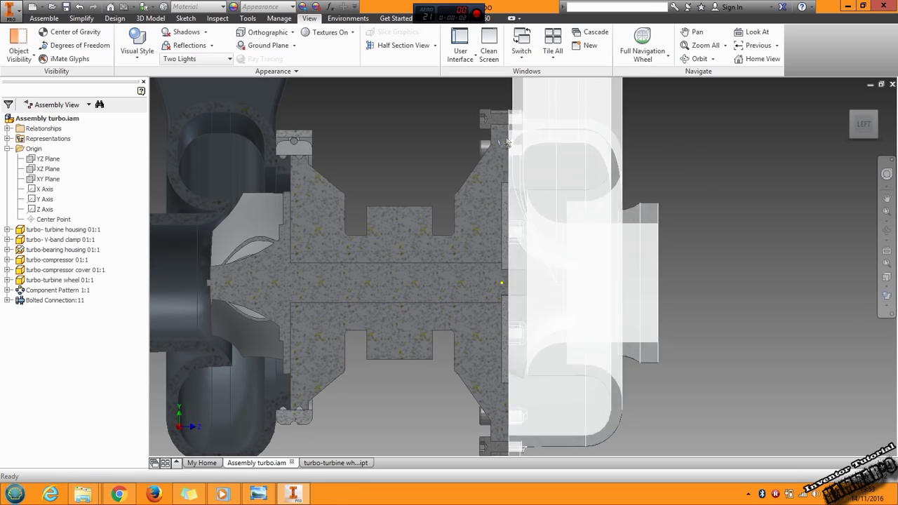
# Examine the sectioned turbo assembly, including its flange bolts and central compressor bolt, and check the turbocharger render in Windows Photo Viewer.
pyautogui.scroll(-2, 398, 181)
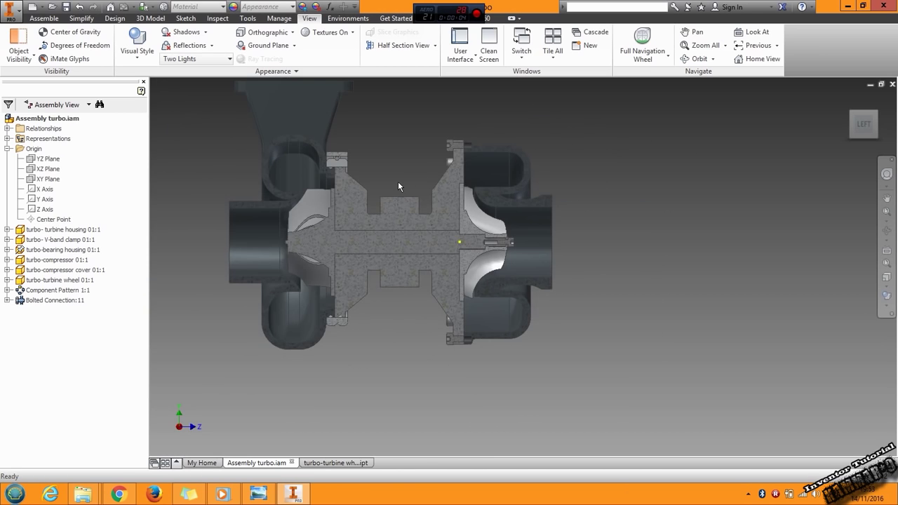
pyautogui.scroll(-2, 264, 211)
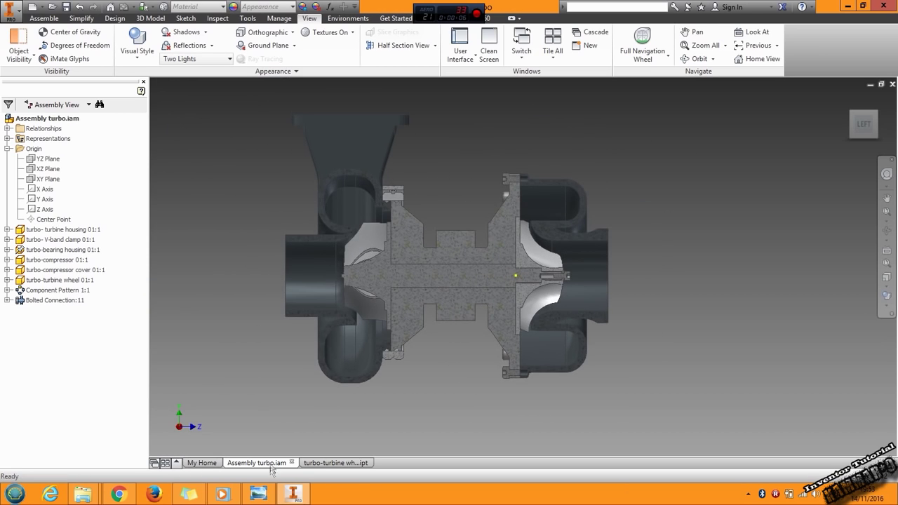
pyautogui.click(259, 494)
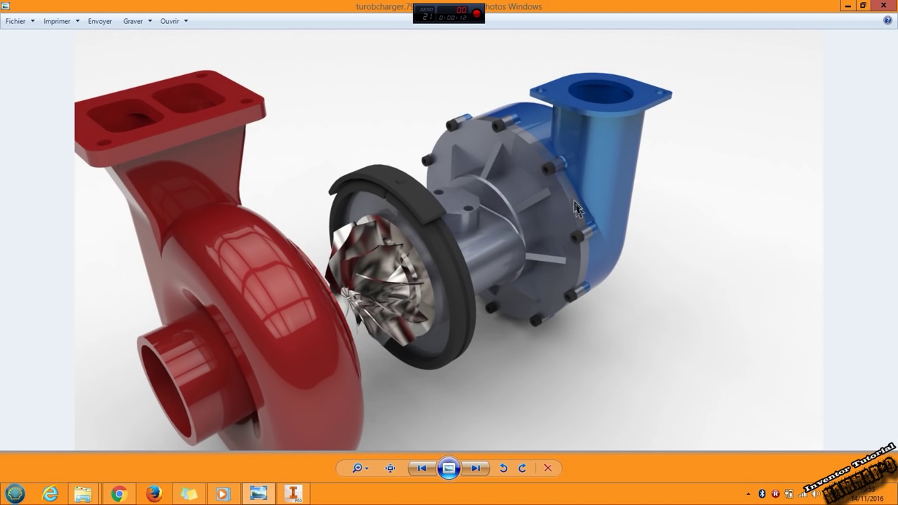
pyautogui.click(295, 494)
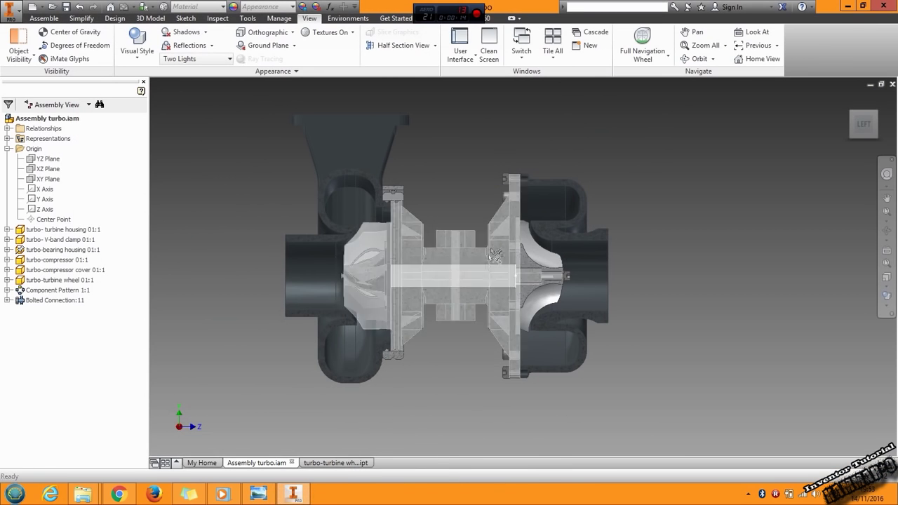
pyautogui.scroll(5, 475, 214)
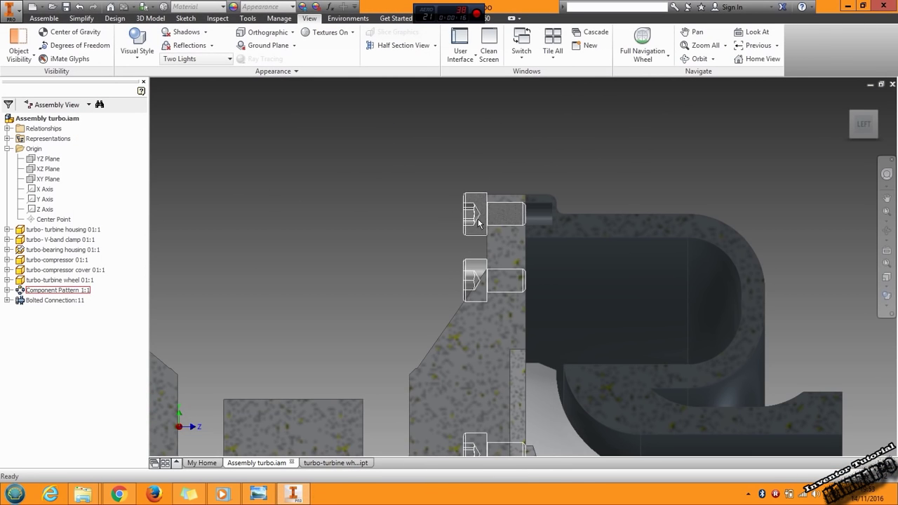
pyautogui.scroll(-5, 475, 214)
pyautogui.scroll(6, 447, 359)
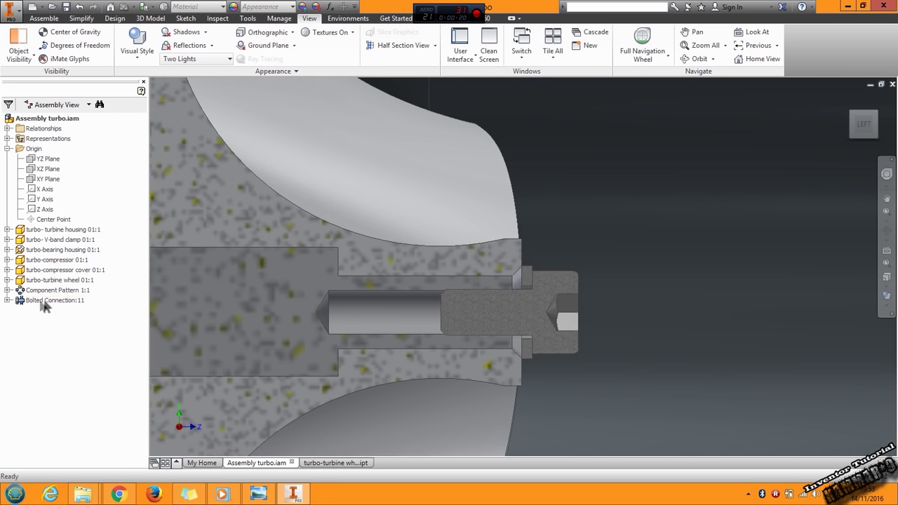
pyautogui.scroll(-4, 520, 298)
pyautogui.scroll(-1, 521, 300)
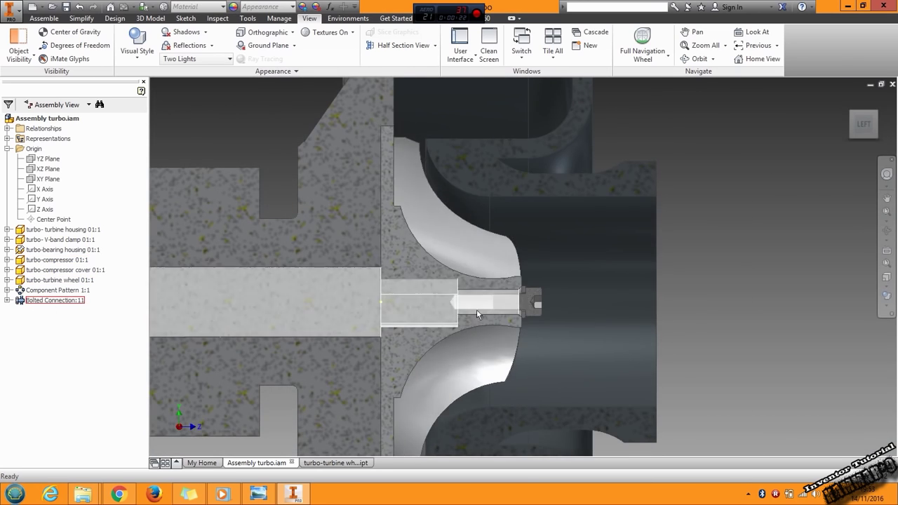
pyautogui.keyDown('shift'); pyautogui.moveTo(477, 309); pyautogui.dragTo(361, 215, button='middle'); pyautogui.keyUp('shift')
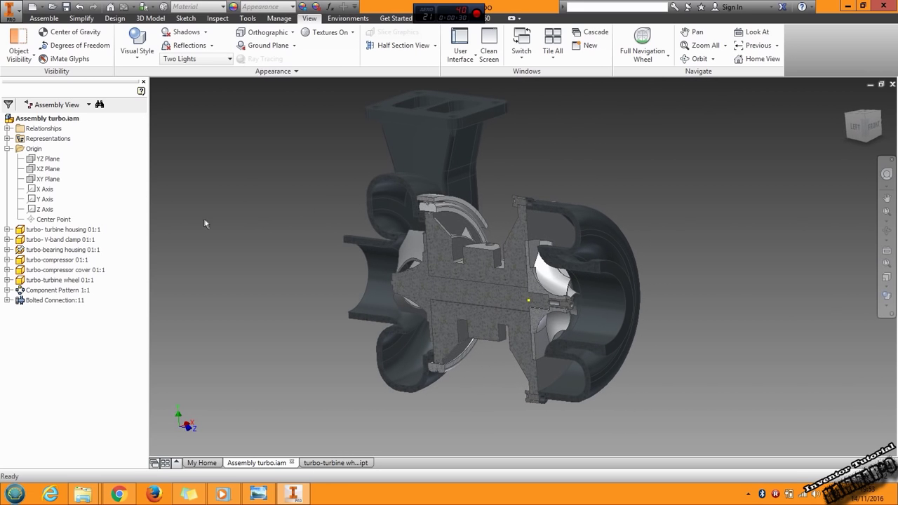
pyautogui.scroll(3, 287, 256)
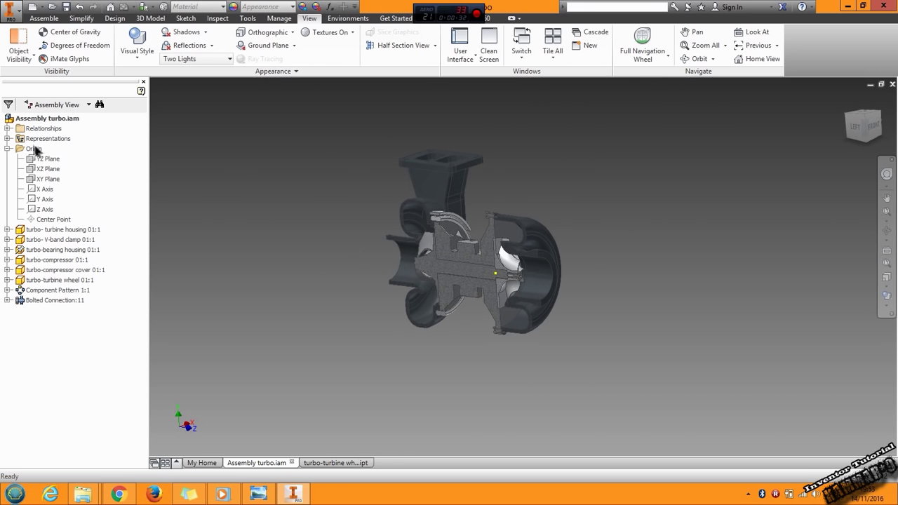
# Review the assembly's representations and the mate and angle relationships that hold the turbo parts together.
pyautogui.click(7, 139)
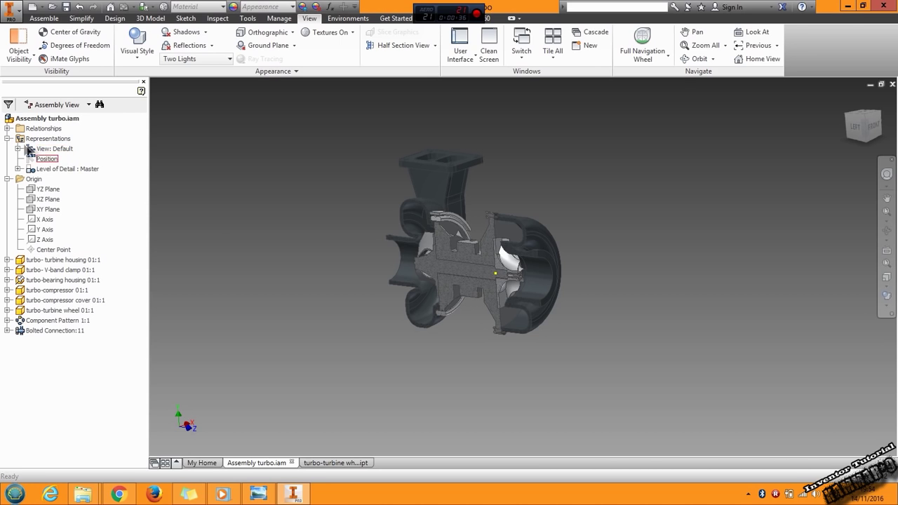
pyautogui.click(7, 130)
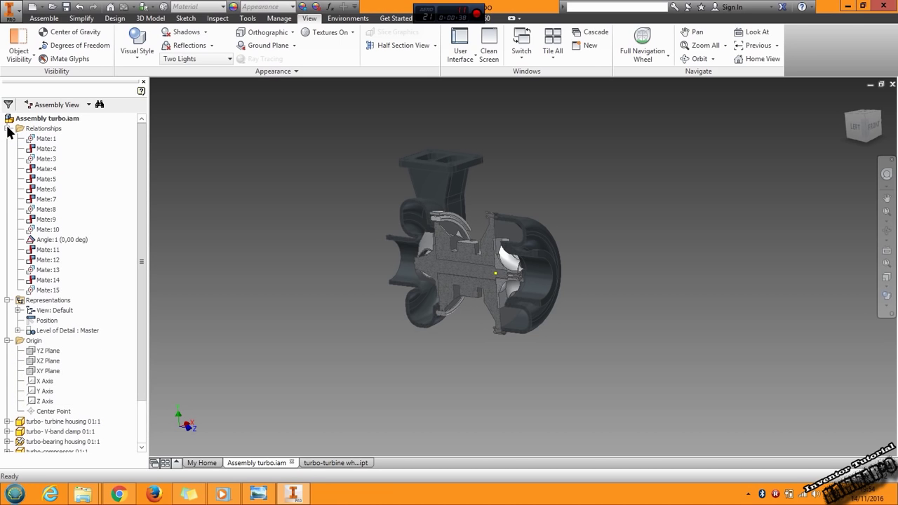
pyautogui.click(47, 290)
pyautogui.scroll(-2, 52, 187)
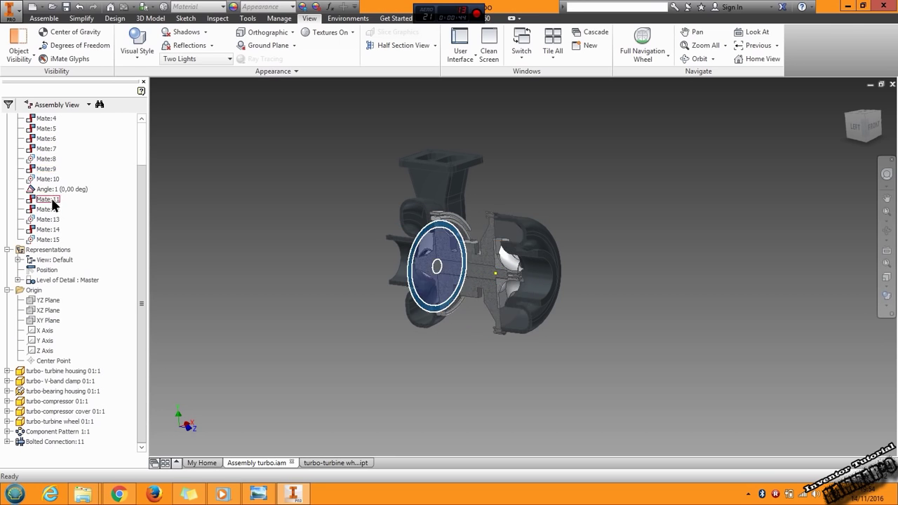
pyautogui.scroll(1, 51, 196)
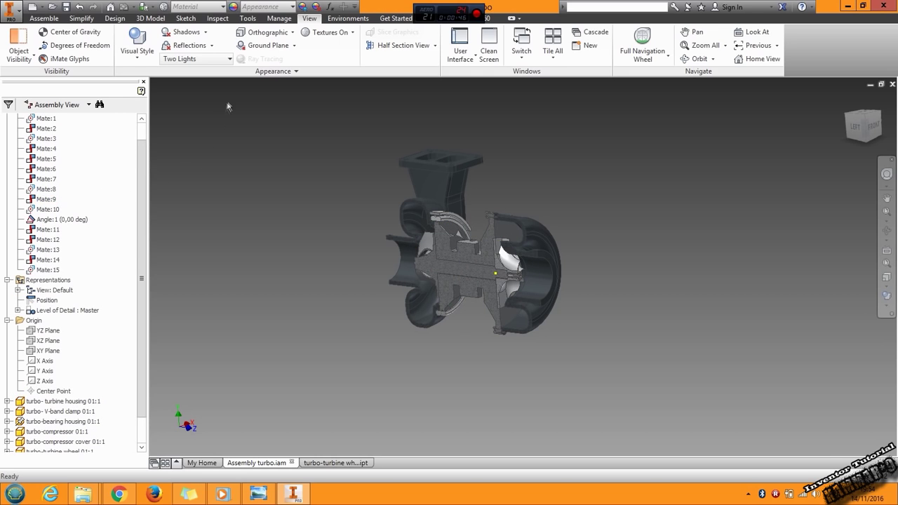
pyautogui.click(434, 44)
pyautogui.click(414, 87)
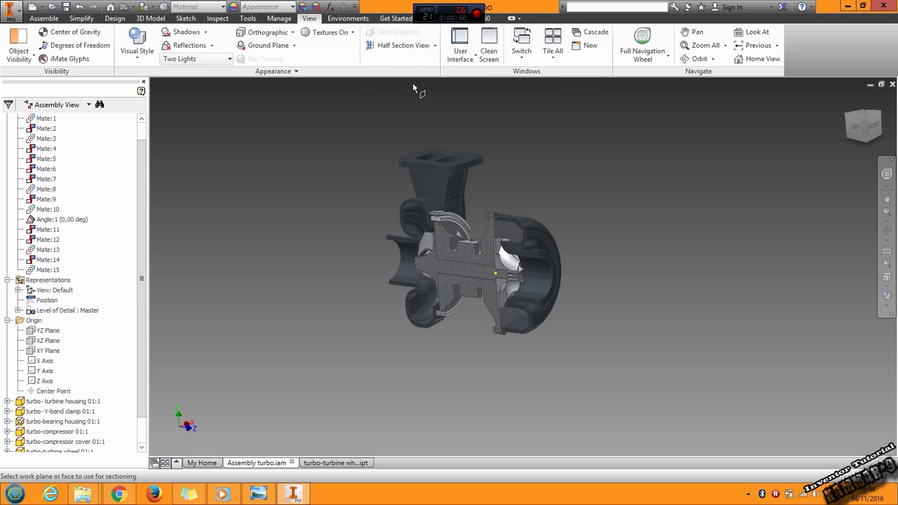
pyautogui.moveTo(271, 214); pyautogui.dragTo(361, 285, button='middle')
pyautogui.scroll(2, 375, 281)
pyautogui.scroll(-2, 375, 277)
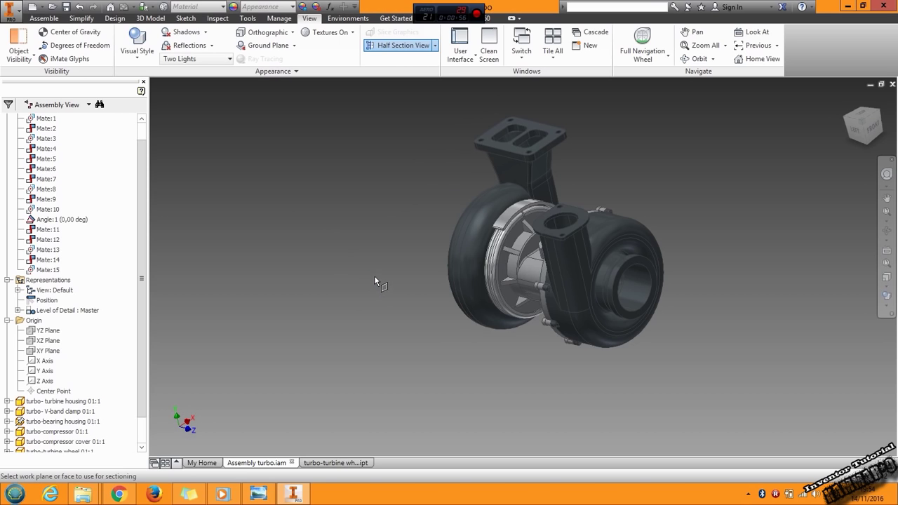
pyautogui.press('Escape')
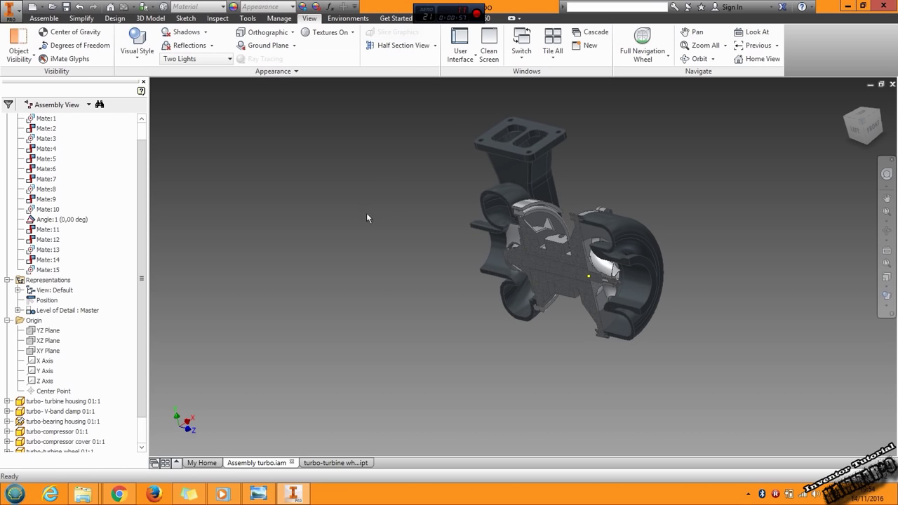
# End the section view so that the complete turbo assembly is displayed.
pyautogui.click(435, 45)
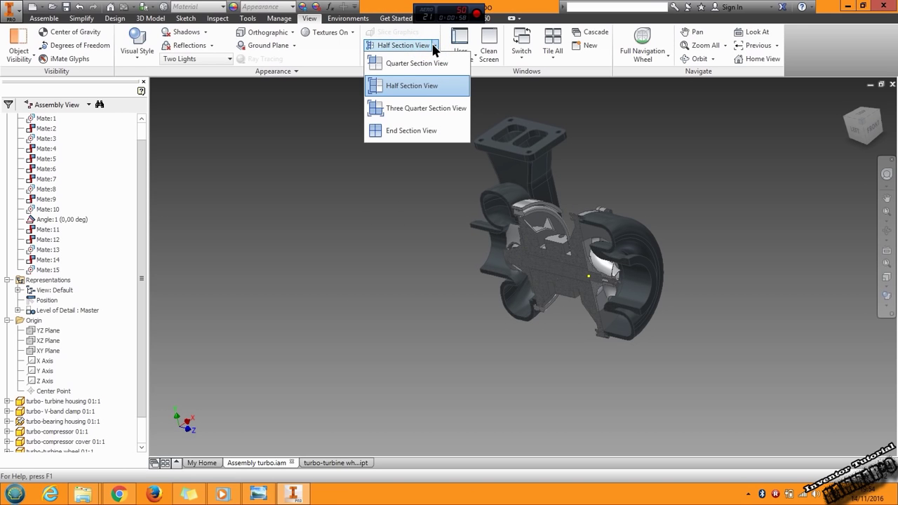
pyautogui.click(379, 131)
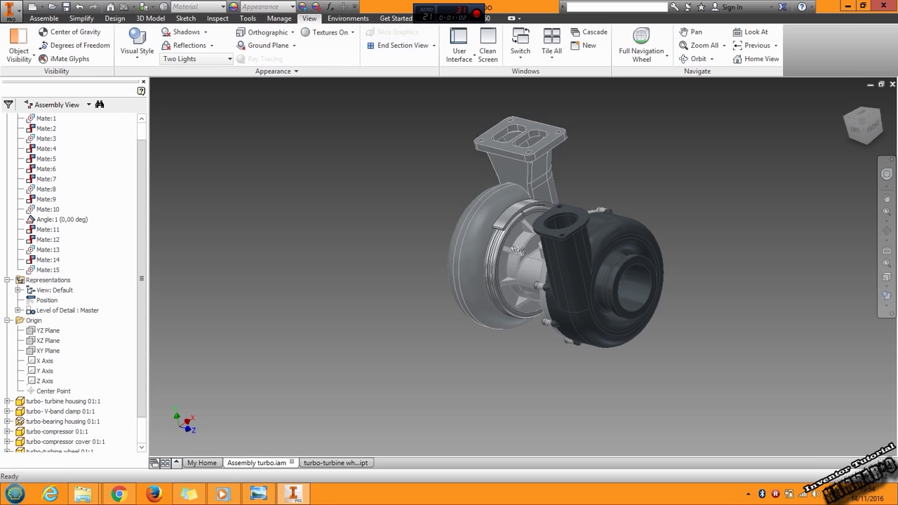
pyautogui.keyDown('shift'); pyautogui.moveTo(466, 319); pyautogui.dragTo(378, 242, button='middle'); pyautogui.keyUp('shift')
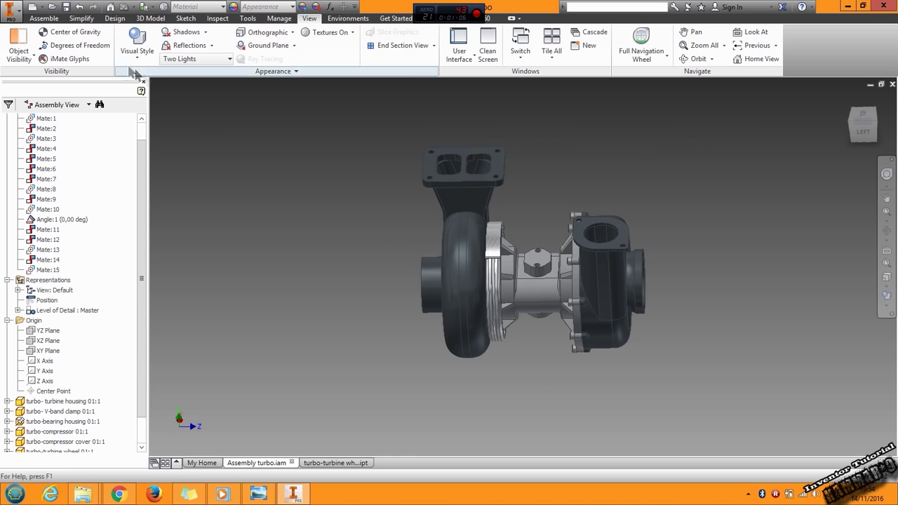
# Close the finished turbo assembly and create a new assembly from the Standard.iam template.
pyautogui.click(892, 83)
pyautogui.click(369, 271)
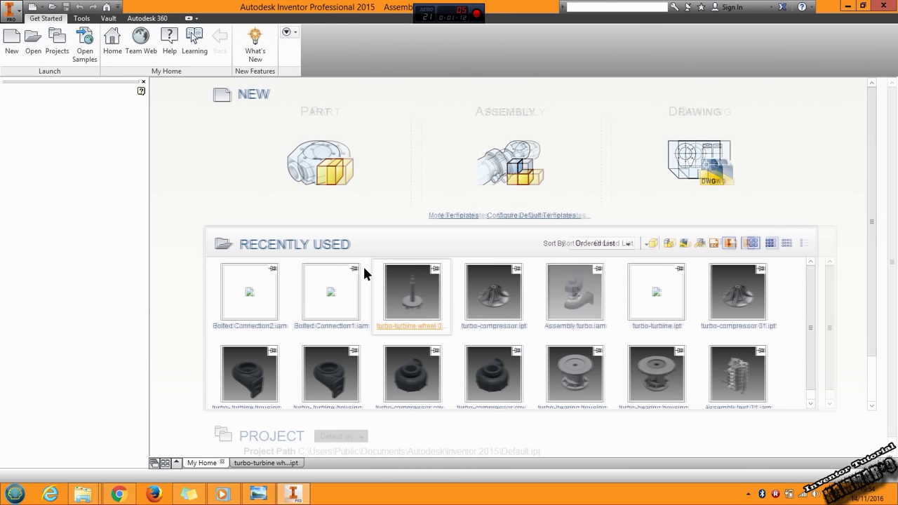
pyautogui.moveTo(509, 154)
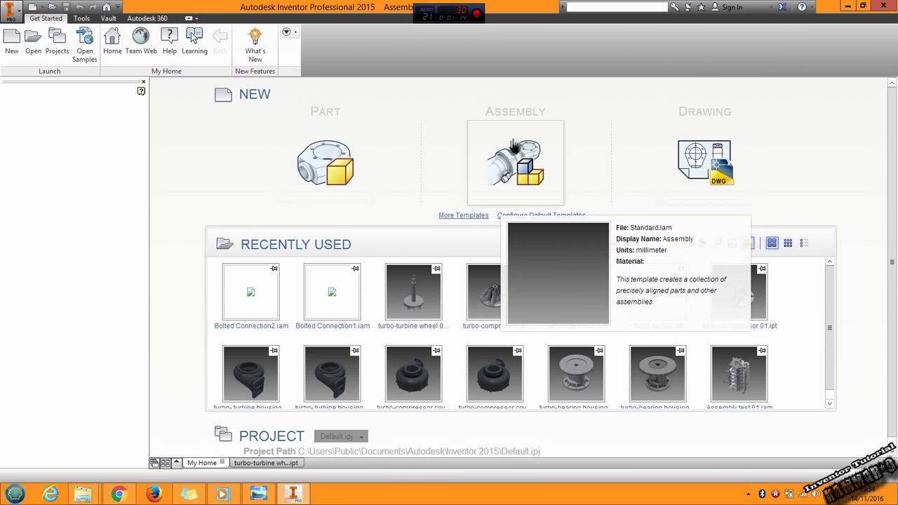
pyautogui.click(519, 160)
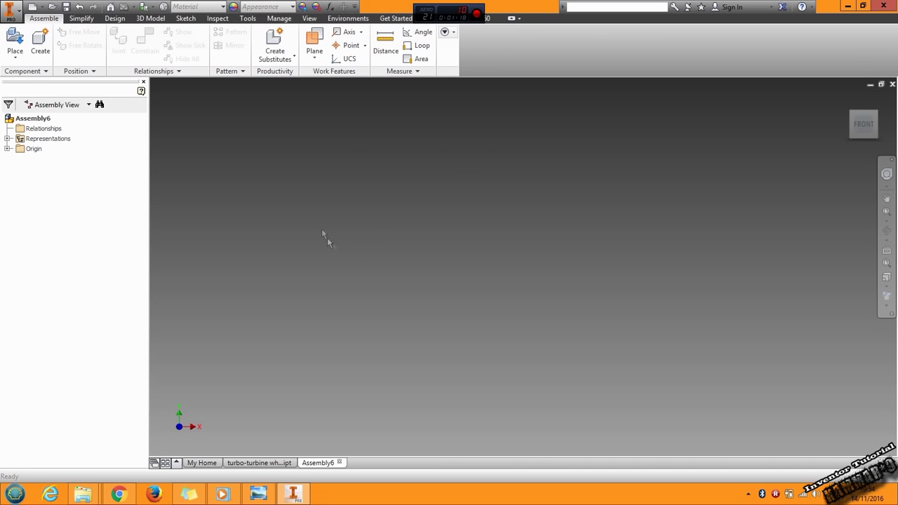
# Place one instance of turbo- turbine housing 01.ipt in the empty assembly, using the isometric home view.
pyautogui.click(14, 38)
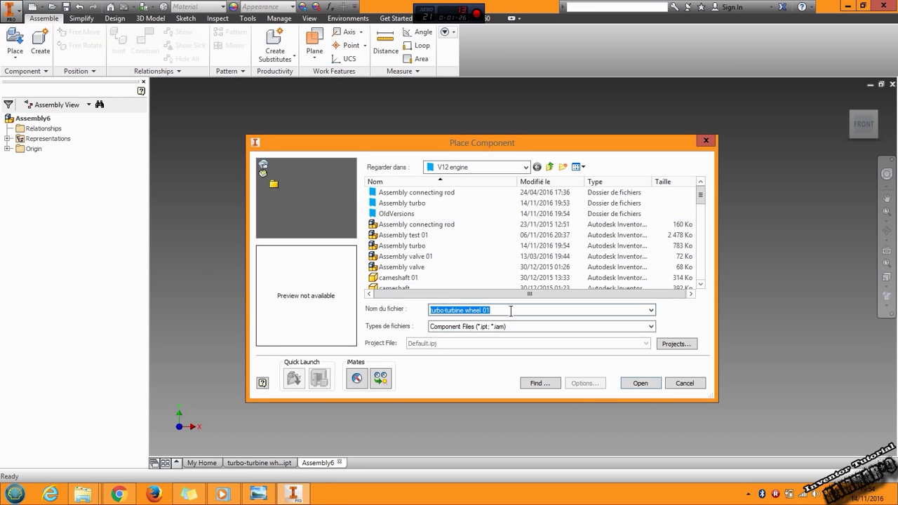
pyautogui.write('t')
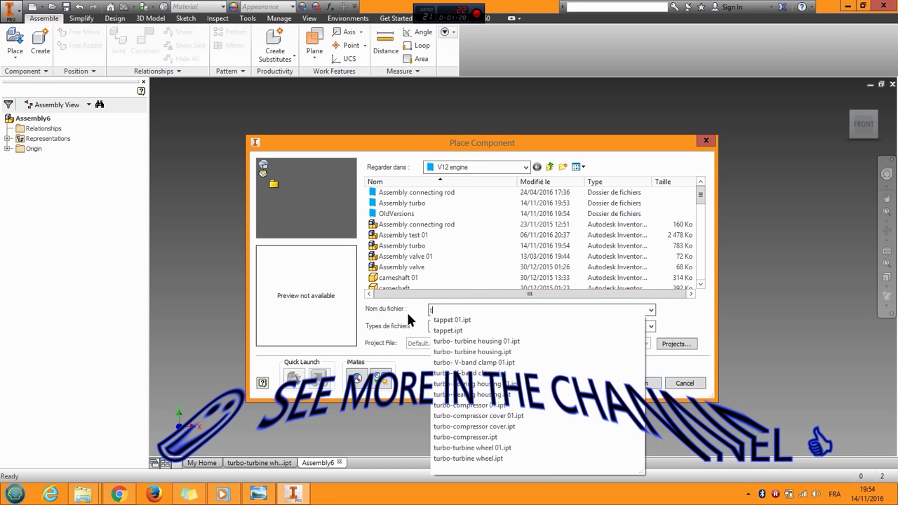
pyautogui.click(498, 342)
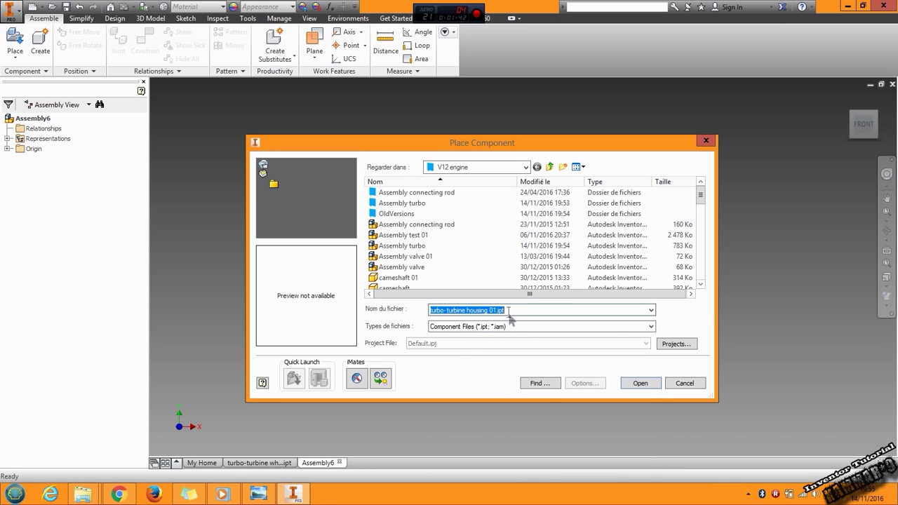
pyautogui.click(640, 384)
pyautogui.scroll(-5, 580, 270)
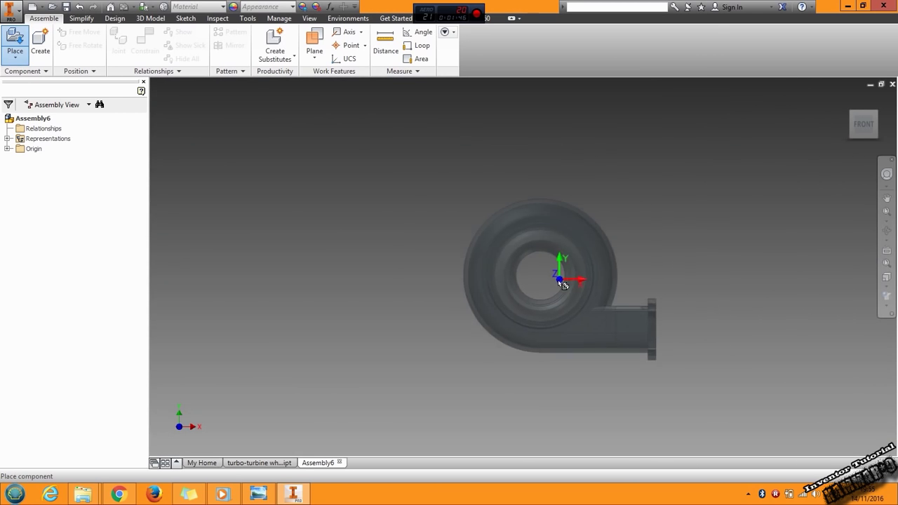
pyautogui.press('F6')
pyautogui.click(466, 325)
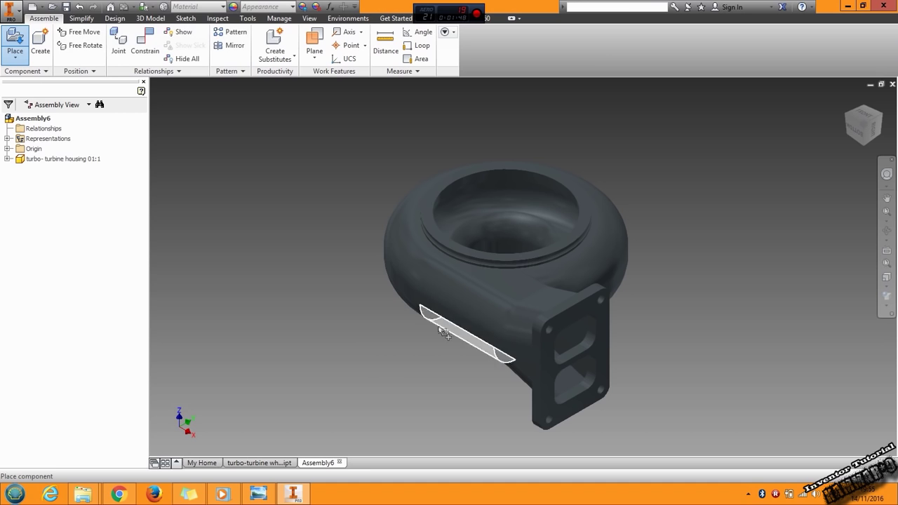
pyautogui.press('Escape')
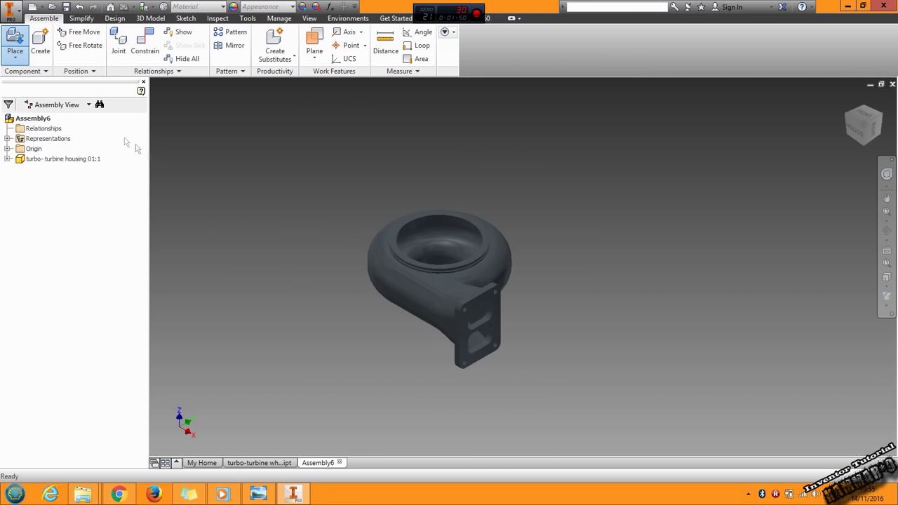
# Place one instance of turbo- V-band clamp 01.ipt beside the turbine housing.
pyautogui.click(15, 40)
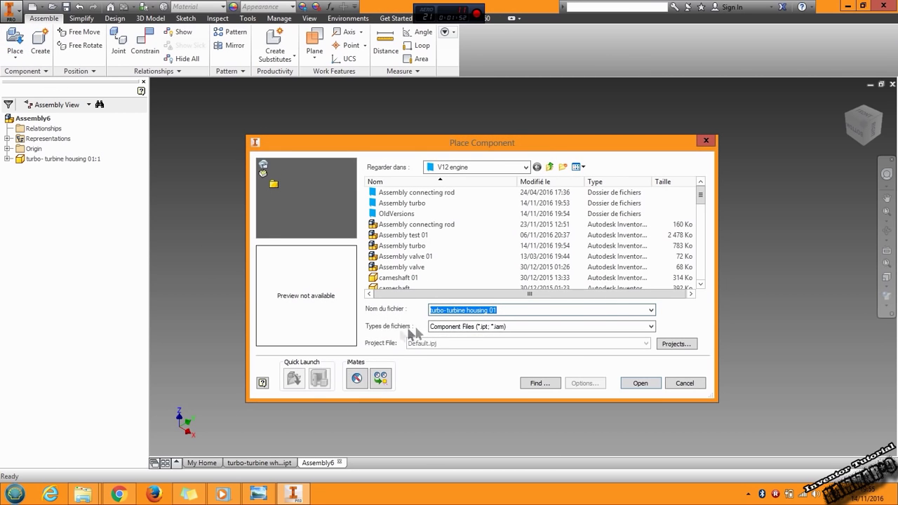
pyautogui.write('t')
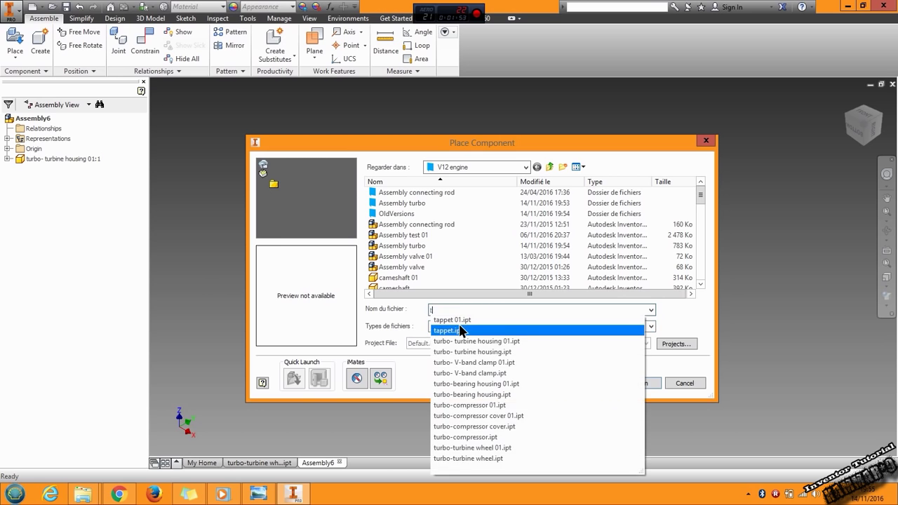
pyautogui.click(474, 362)
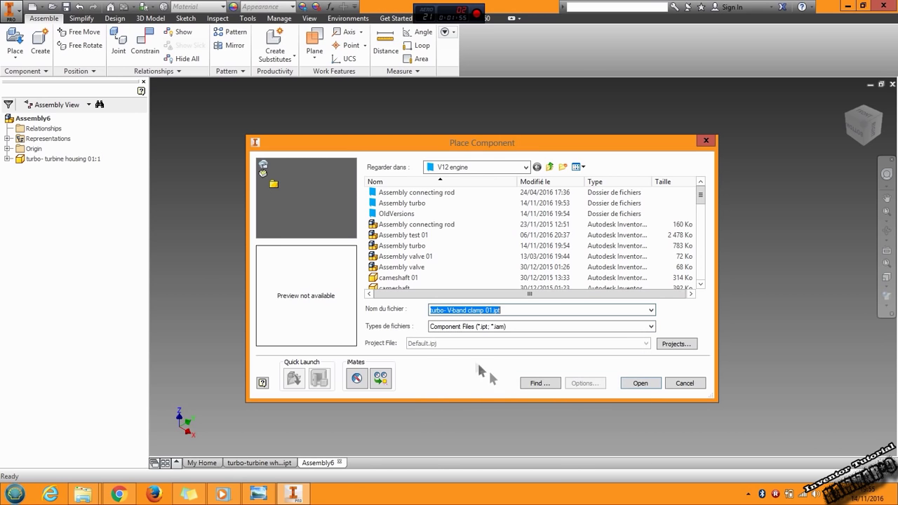
pyautogui.click(641, 383)
pyautogui.click(675, 296)
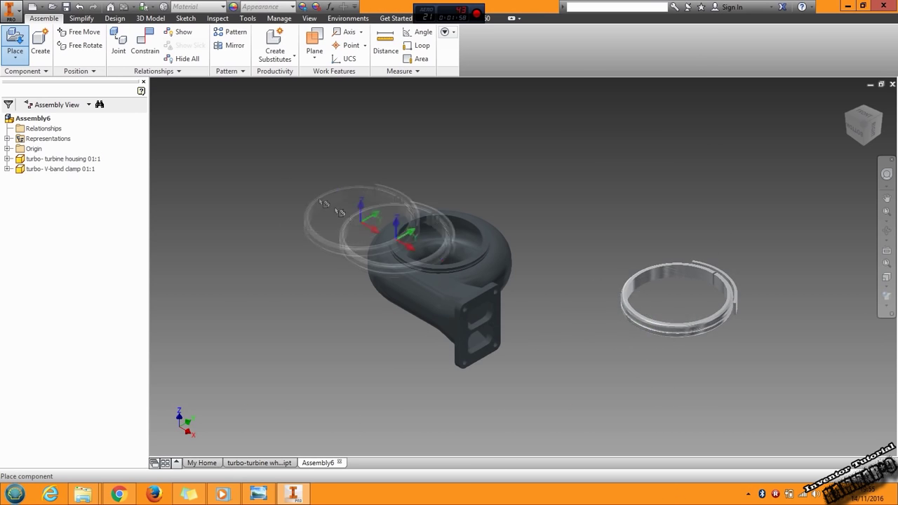
# Place one instance of turbo-bearing housing 01.ipt behind the V-band clamp in the assembly.
pyautogui.click(15, 42)
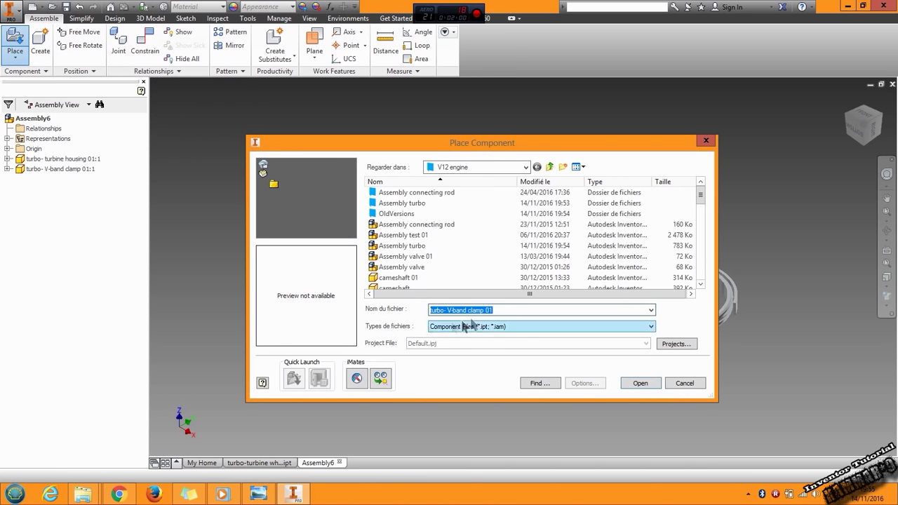
pyautogui.write('t')
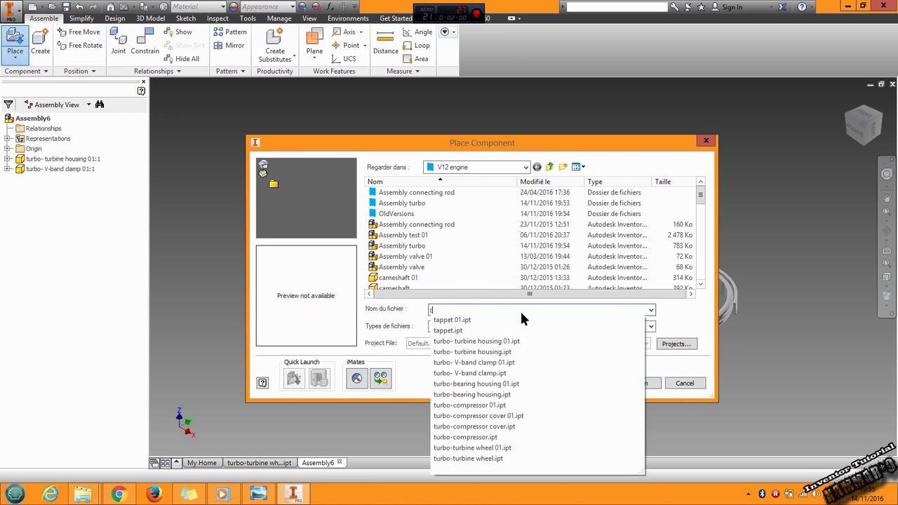
pyautogui.click(513, 391)
pyautogui.click(639, 383)
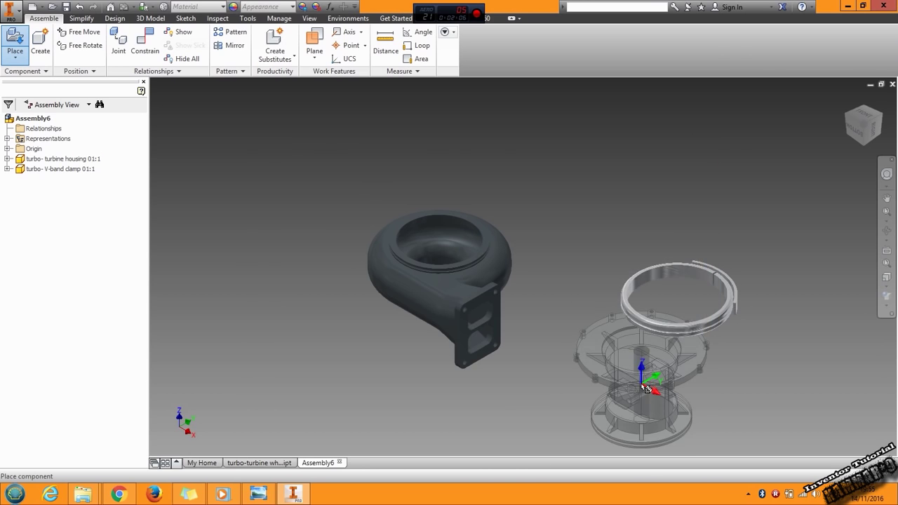
pyautogui.click(607, 172)
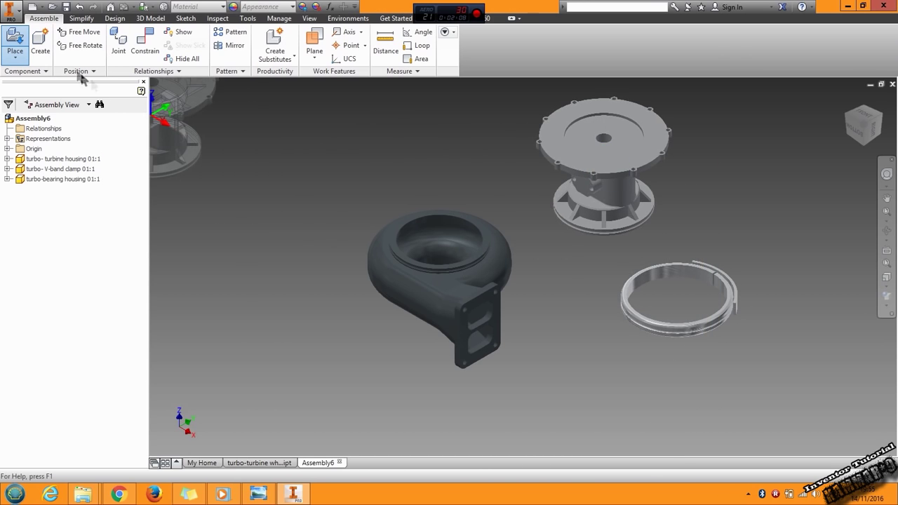
# Place one instance of turbo-compressor 01.ipt between the turbine housing and the V-band clamp.
pyautogui.click(15, 41)
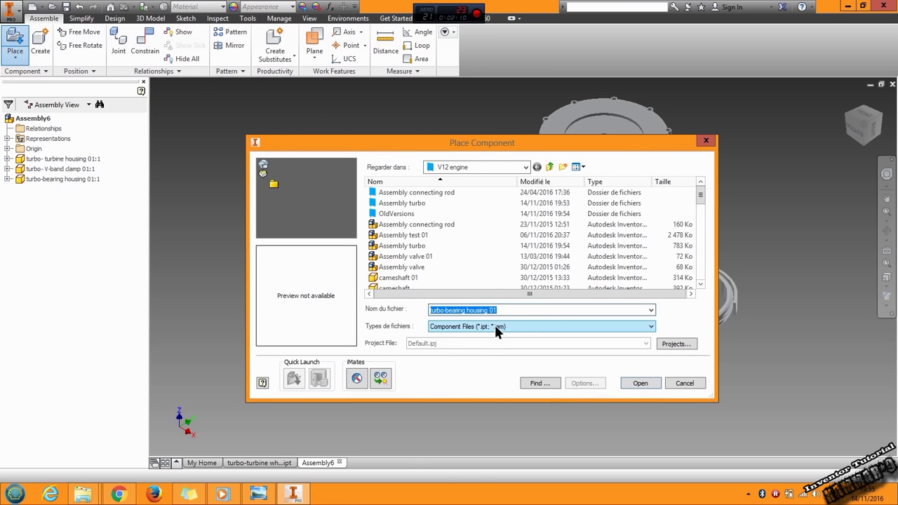
pyautogui.write('t')
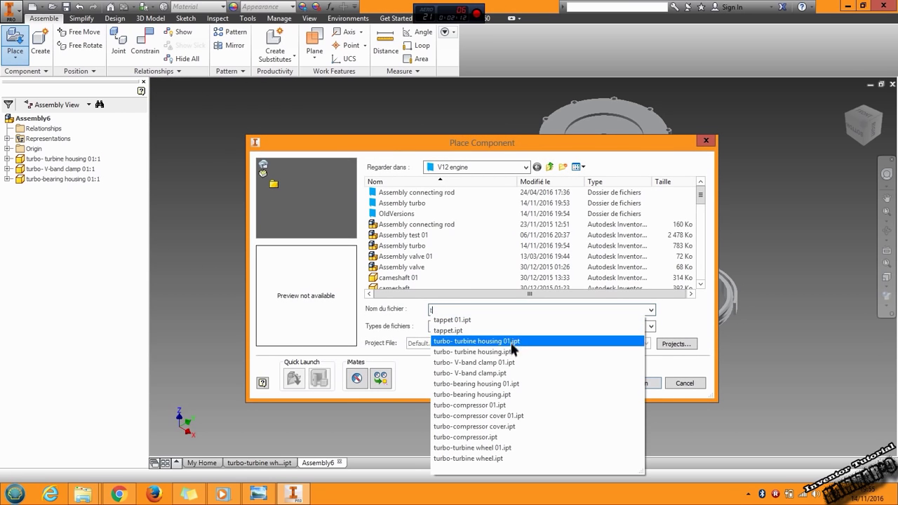
pyautogui.click(516, 405)
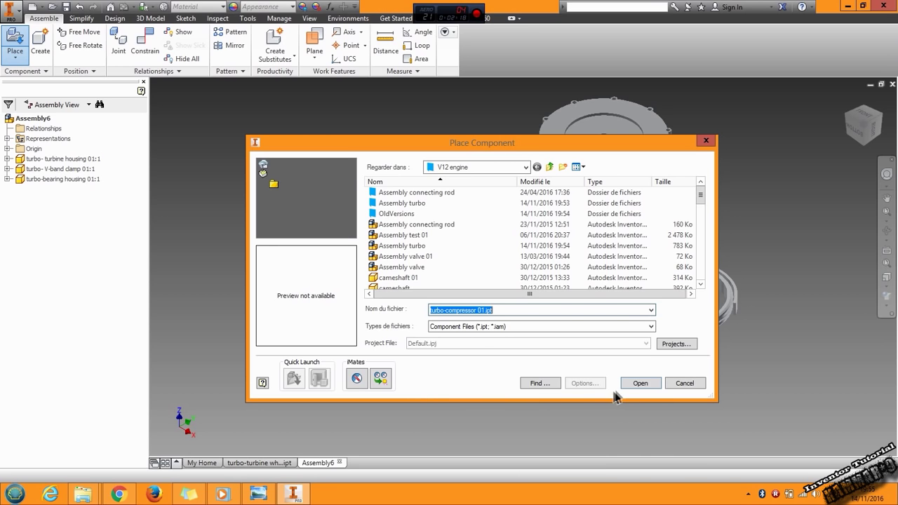
pyautogui.click(640, 384)
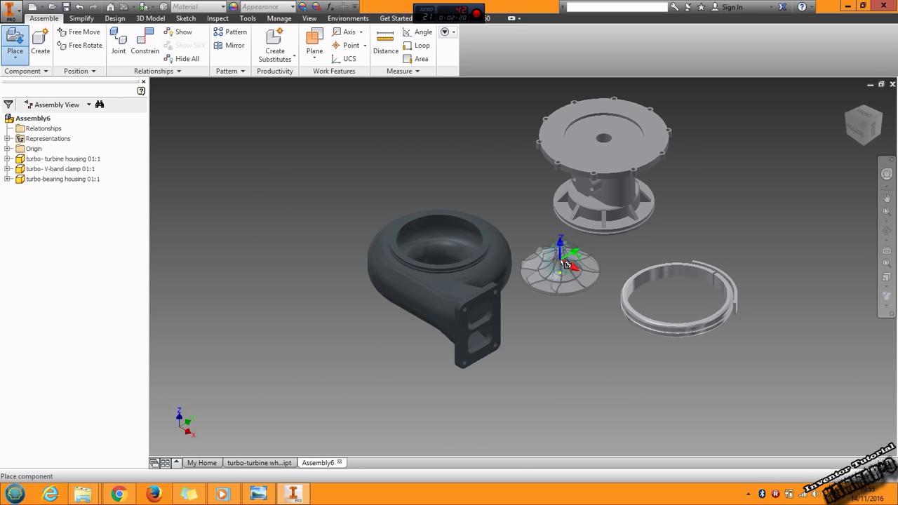
pyautogui.click(563, 264)
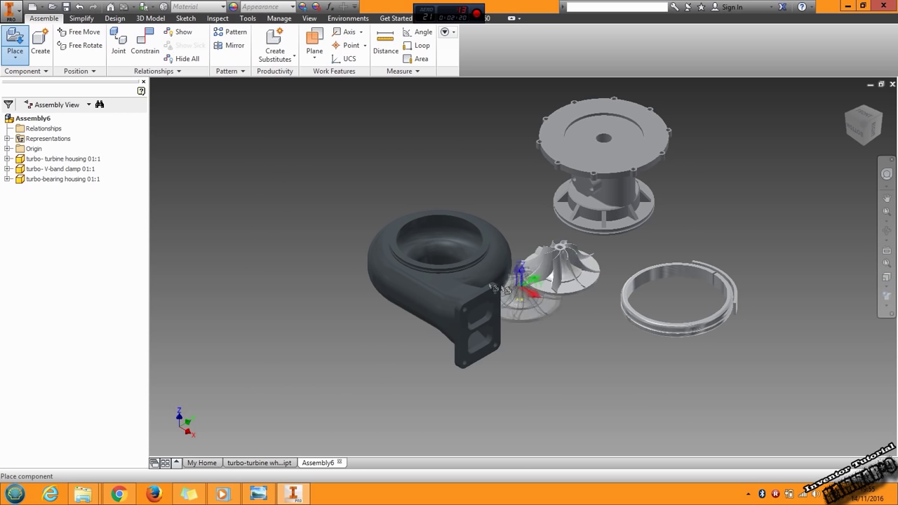
# Place one instance of turbo-compressor cover 01.ipt beside the bearing housing.
pyautogui.click(15, 41)
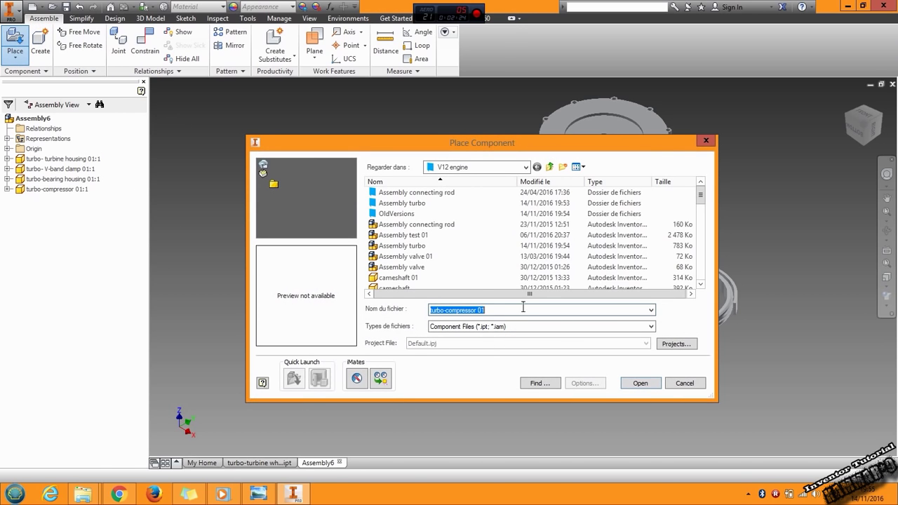
pyautogui.write('t')
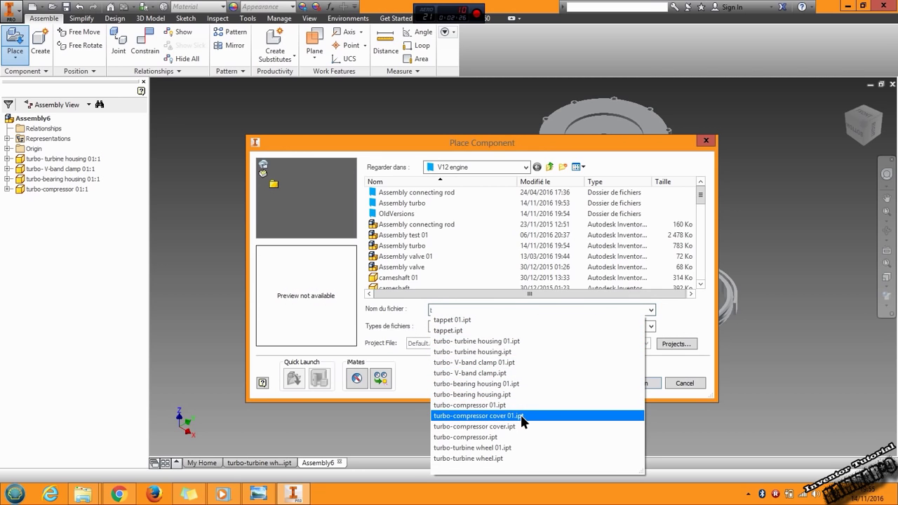
pyautogui.click(576, 415)
pyautogui.click(635, 383)
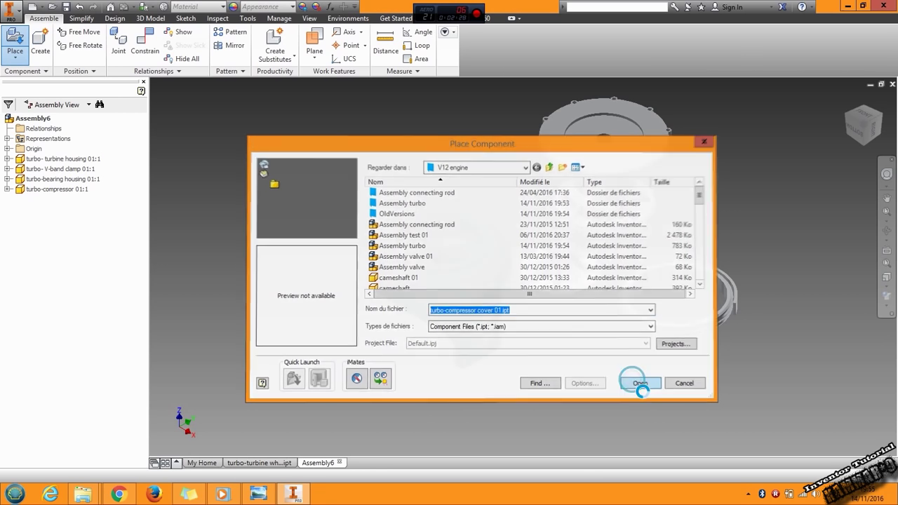
pyautogui.click(772, 175)
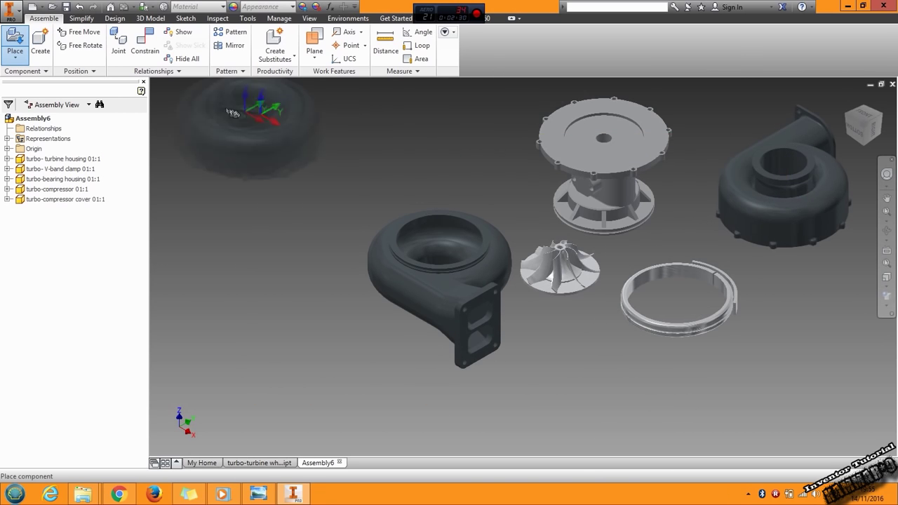
# Place one instance of turbo-turbine wheel 01.ipt in front of the compressor wheel and end component placement.
pyautogui.click(14, 42)
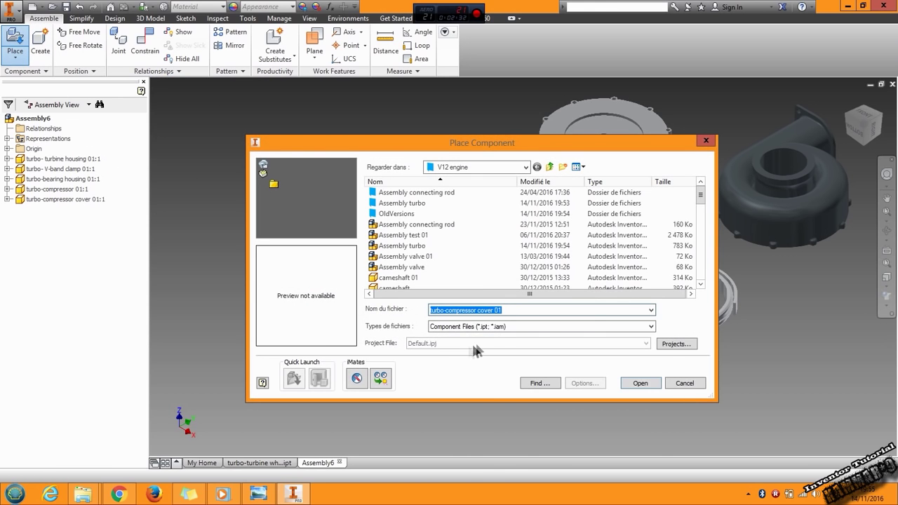
pyautogui.write('t')
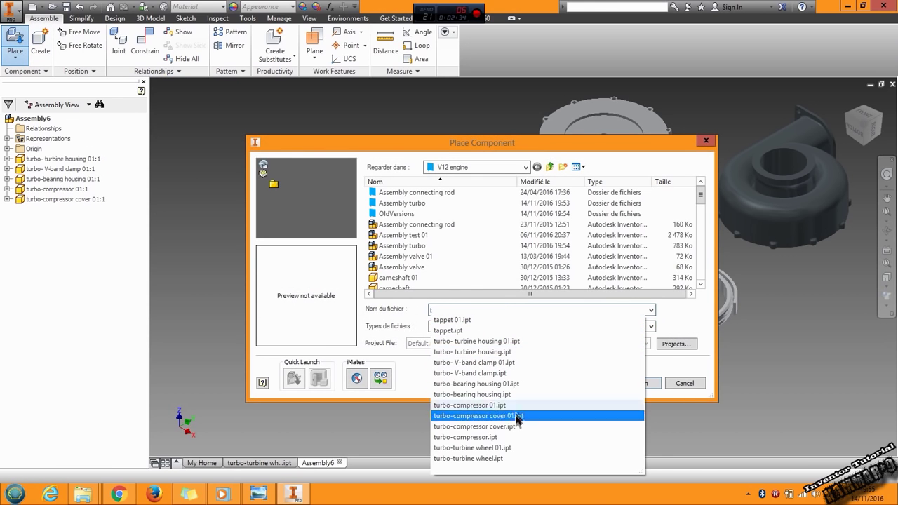
pyautogui.click(506, 448)
pyautogui.click(640, 384)
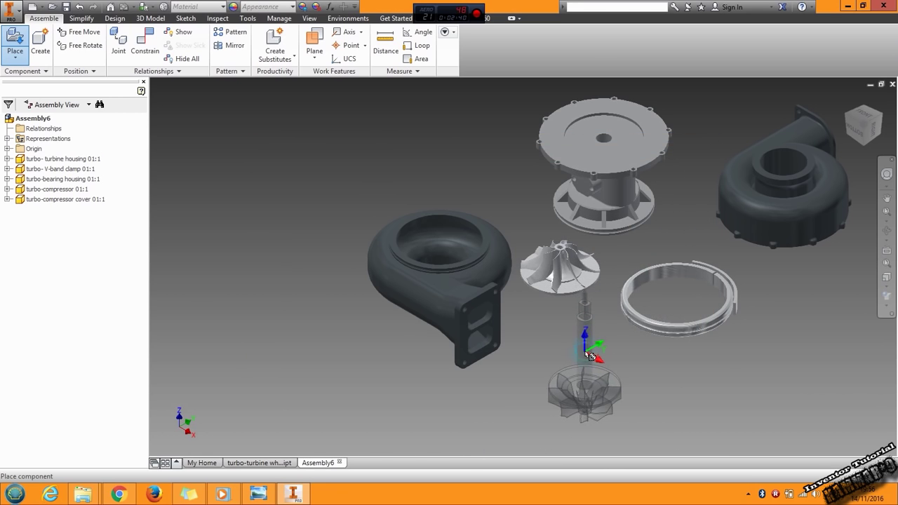
pyautogui.click(586, 357)
pyautogui.press('Escape')
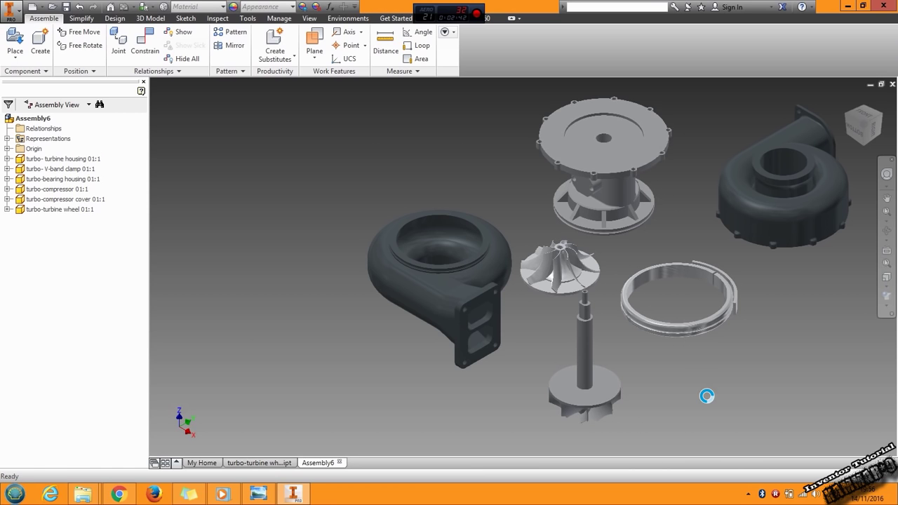
# Ground the bearing housing so it serves as the fixed base component of the assembly.
pyautogui.scroll(-2, 705, 378)
pyautogui.scroll(1, 705, 323)
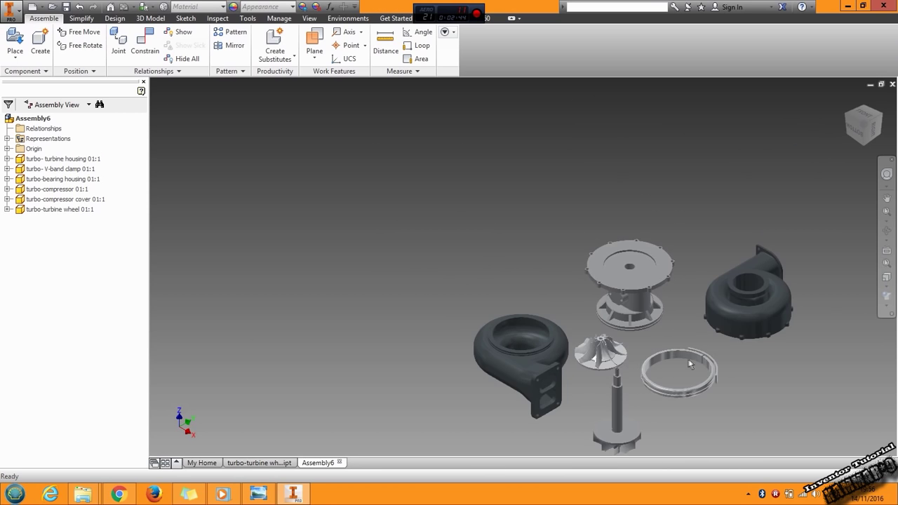
pyautogui.moveTo(691, 363); pyautogui.dragTo(611, 313, button='middle')
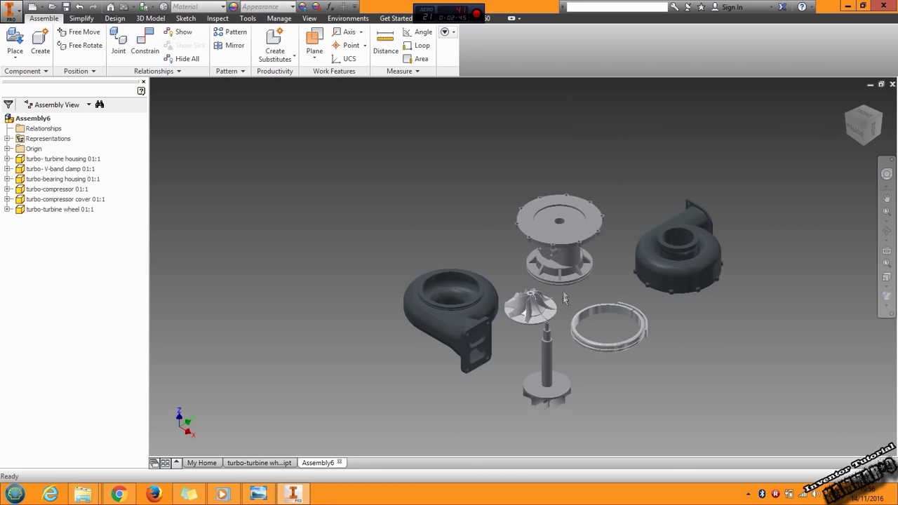
pyautogui.click(540, 225)
pyautogui.rightClick(535, 223)
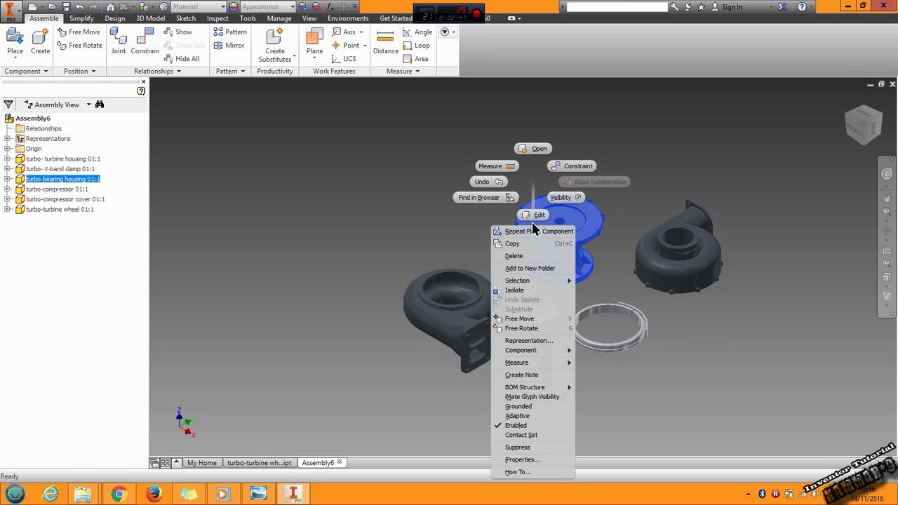
pyautogui.click(525, 407)
pyautogui.click(567, 237)
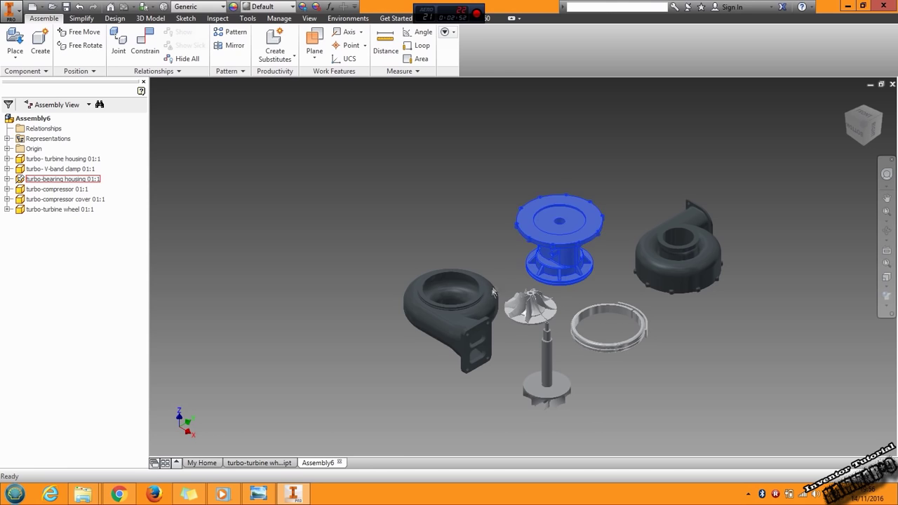
# Reposition the turbine housing, compressor wheel, turbine wheel, V-band clamp and compressor cover freely around the grounded bearing housing.
pyautogui.moveTo(481, 302); pyautogui.dragTo(470, 258)
pyautogui.moveTo(526, 309); pyautogui.dragTo(519, 301)
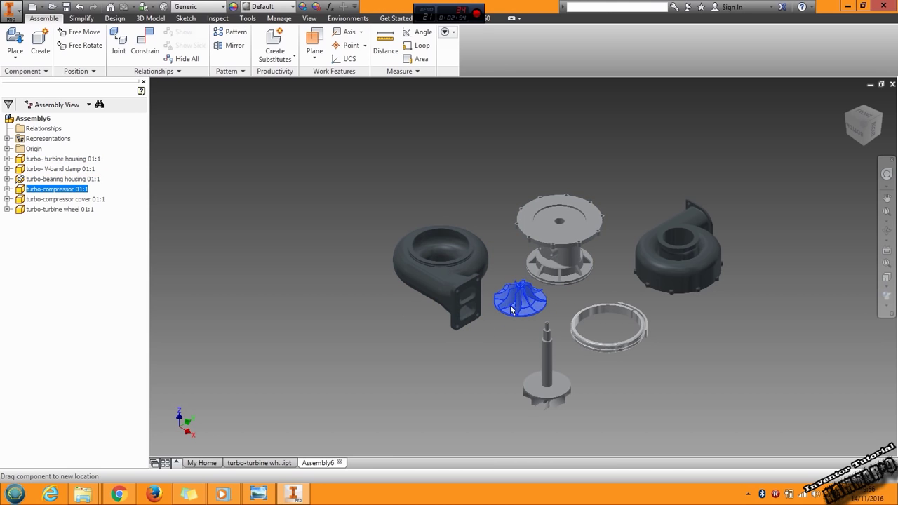
pyautogui.moveTo(547, 365); pyautogui.dragTo(526, 365)
pyautogui.moveTo(593, 349); pyautogui.dragTo(582, 359)
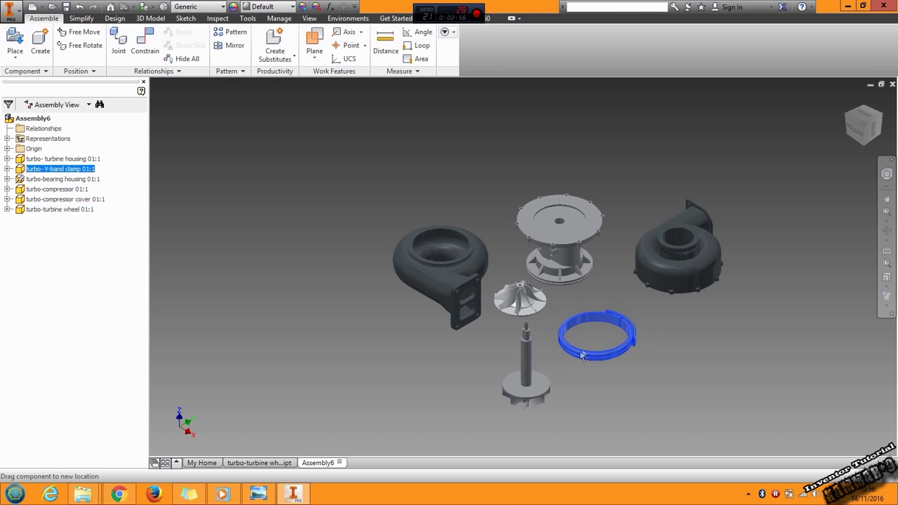
pyautogui.moveTo(669, 274); pyautogui.dragTo(648, 286)
pyautogui.click(587, 236)
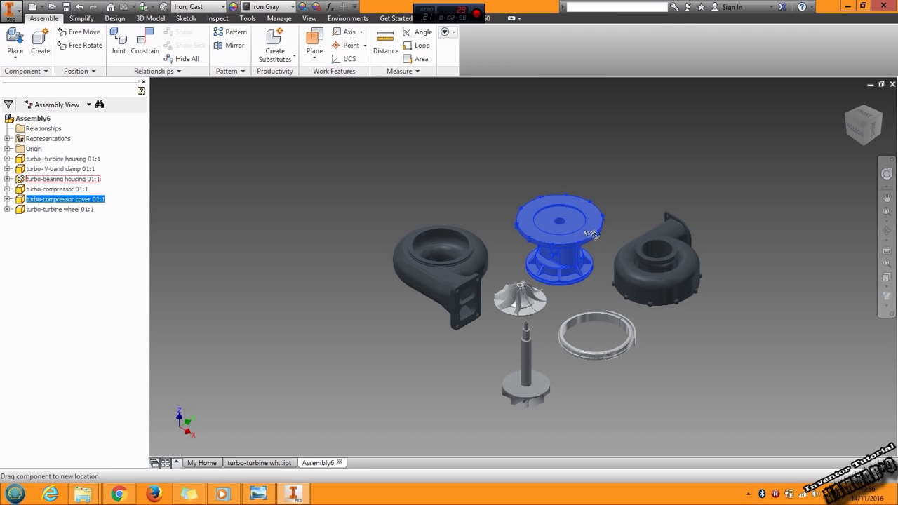
# Mate the turbine wheel's shaft axis to the bearing housing's central bore axis with a 0 mm offset.
pyautogui.scroll(-3, 620, 184)
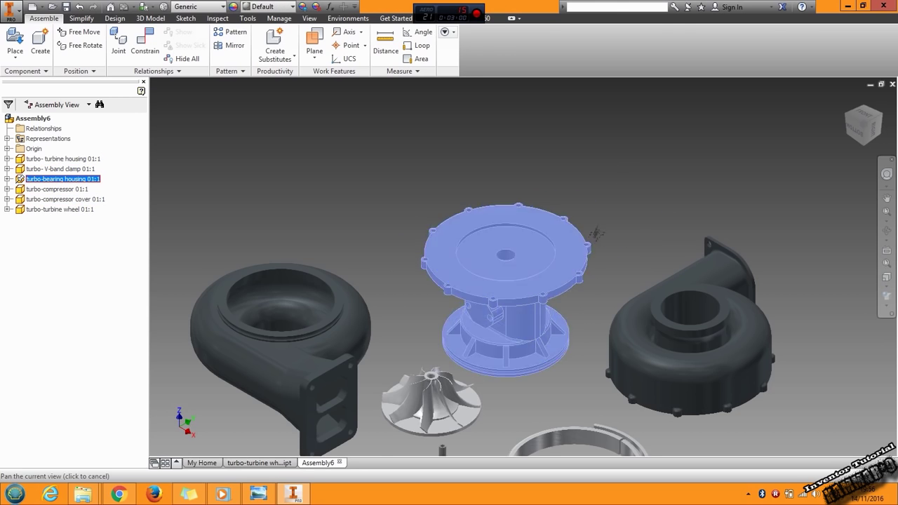
pyautogui.moveTo(597, 237); pyautogui.dragTo(623, 197, button='middle')
pyautogui.click(377, 165)
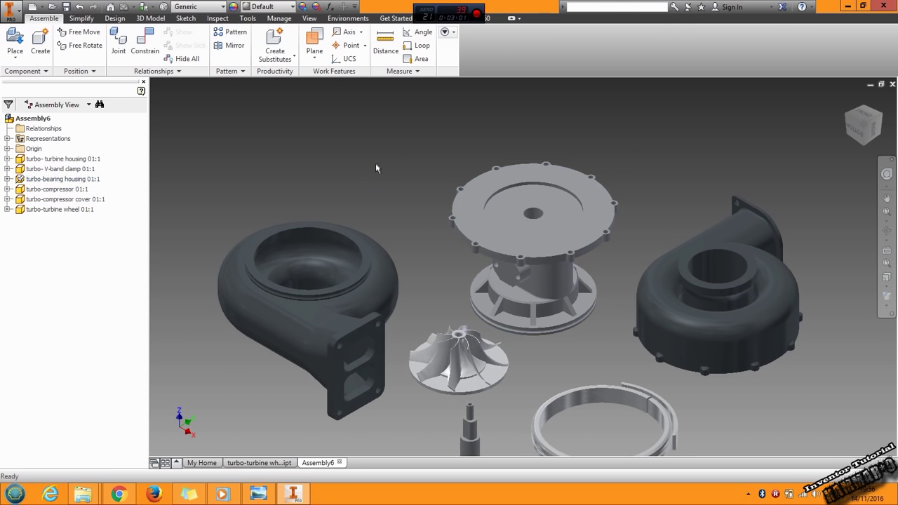
pyautogui.click(143, 46)
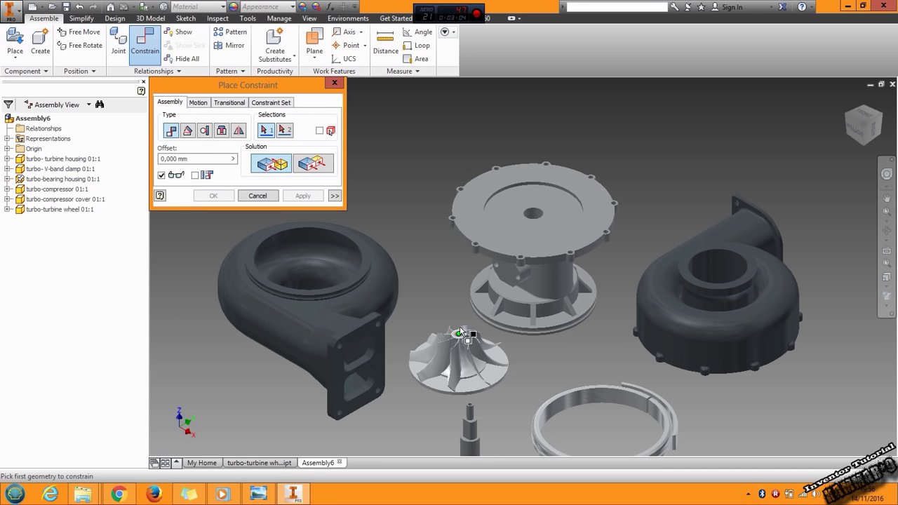
pyautogui.scroll(-5, 464, 340)
pyautogui.click(491, 337)
pyautogui.scroll(5, 525, 305)
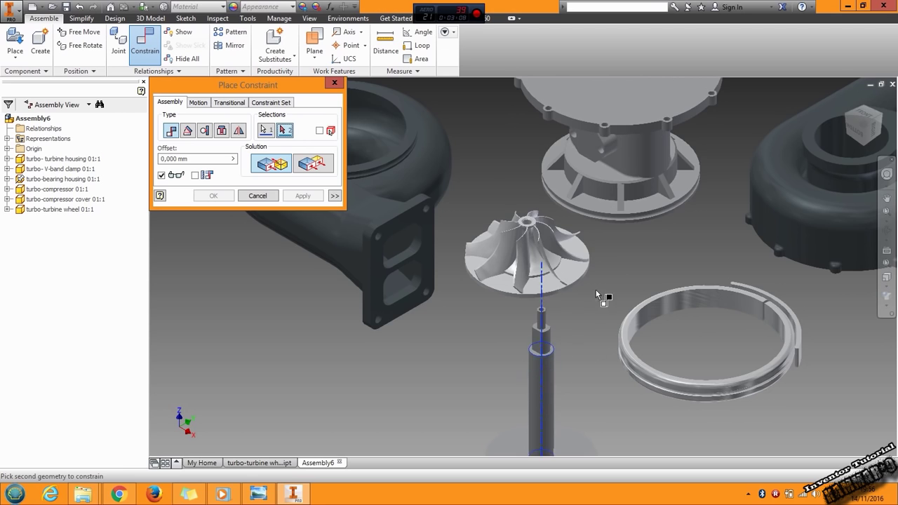
pyautogui.scroll(3, 600, 286)
pyautogui.scroll(-4, 620, 159)
pyautogui.click(608, 159)
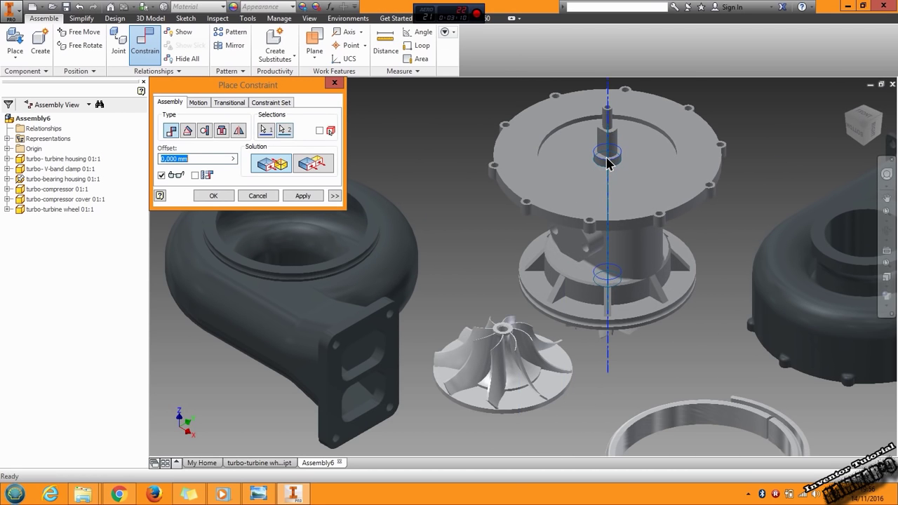
pyautogui.click(303, 195)
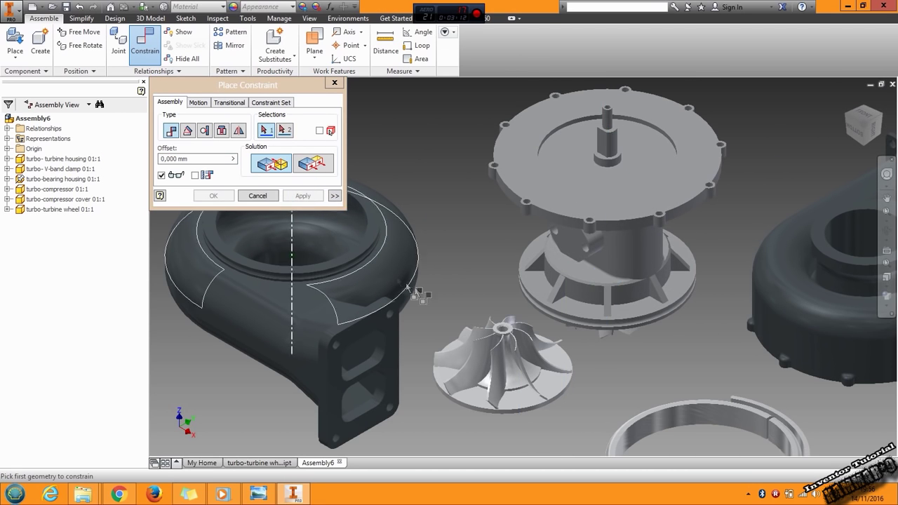
pyautogui.keyDown('shift'); pyautogui.moveTo(505, 281); pyautogui.dragTo(478, 266, button='middle'); pyautogui.keyUp('shift')
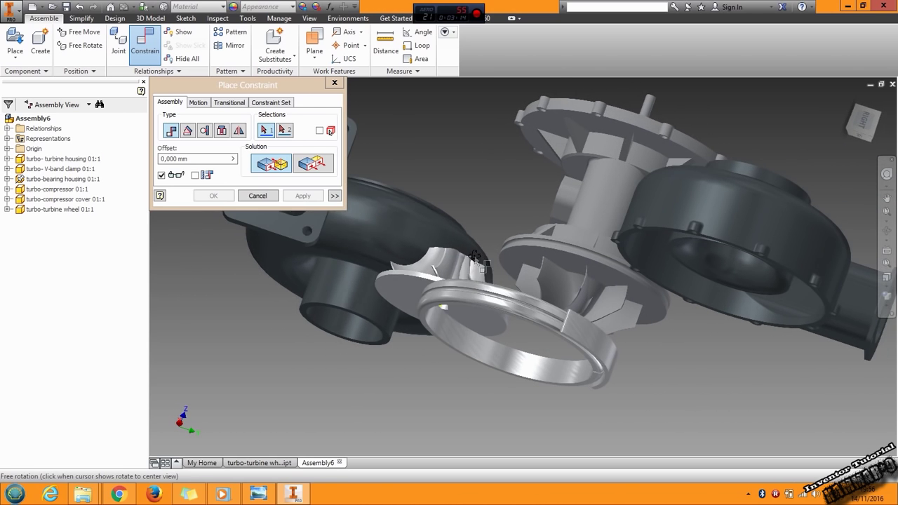
pyautogui.click(257, 196)
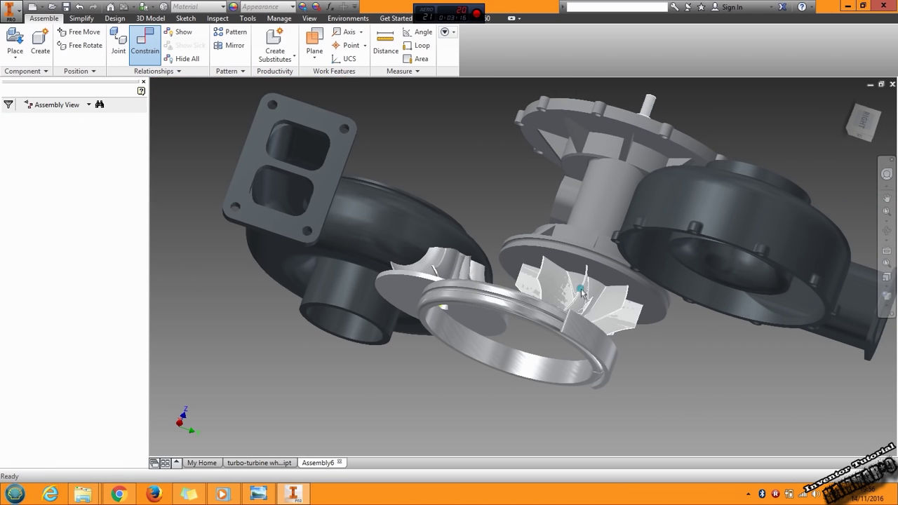
# Slide the turbine wheel out along its axis and mate its back face to the bearing housing's turbine-side face with 0 mm offset.
pyautogui.moveTo(572, 300)
pyautogui.mouseDown()
pyautogui.moveTo(580, 327)
pyautogui.moveTo(578, 313)
pyautogui.mouseUp()
pyautogui.click(144, 43)
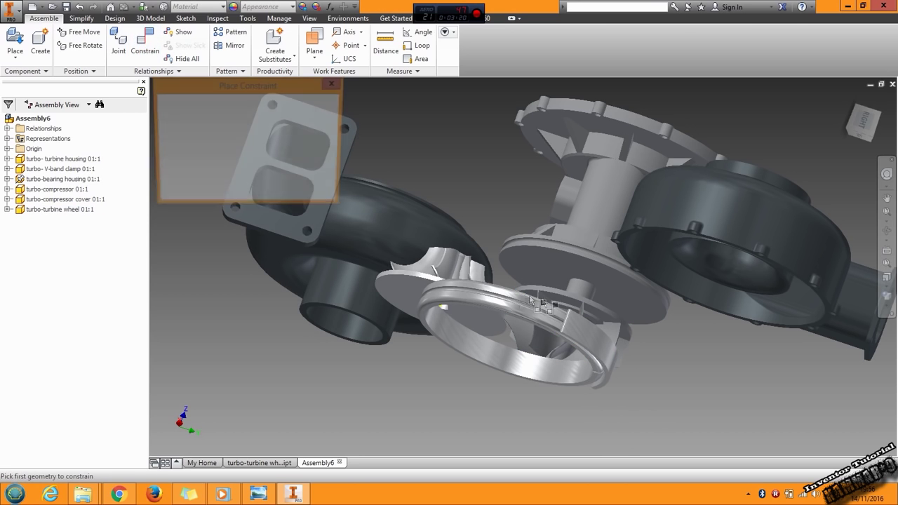
pyautogui.click(614, 308)
pyautogui.click(591, 306)
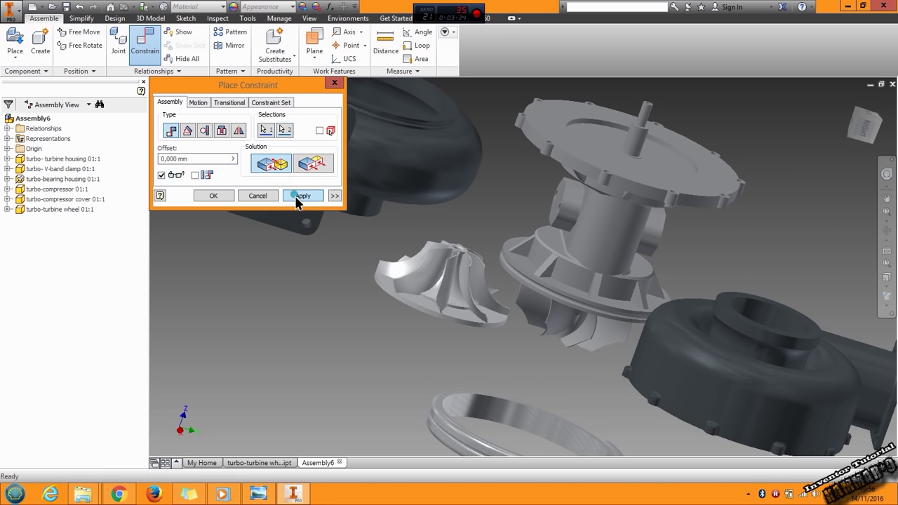
pyautogui.click(298, 196)
pyautogui.moveTo(359, 301); pyautogui.dragTo(406, 315, button='middle')
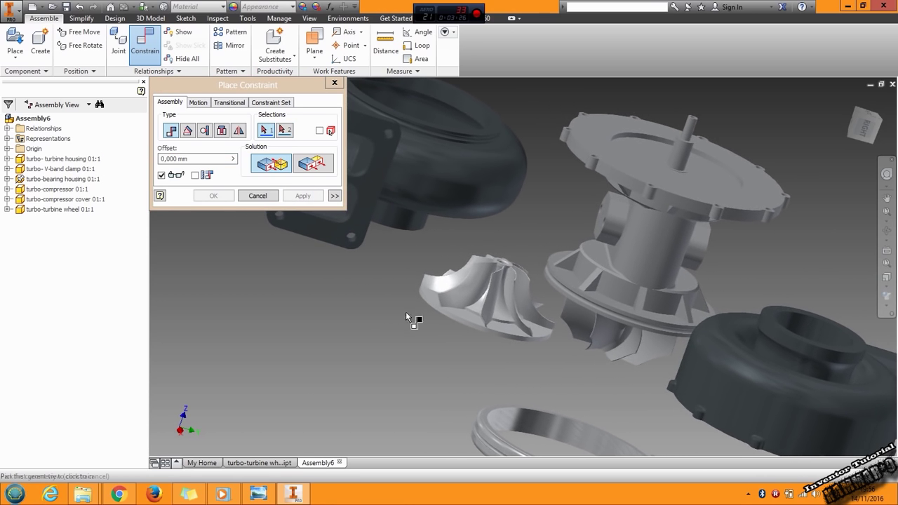
# Mate the compressor wheel's bore axis to the shaft axis protruding from the bearing housing with a 0 mm offset.
pyautogui.scroll(5, 518, 255)
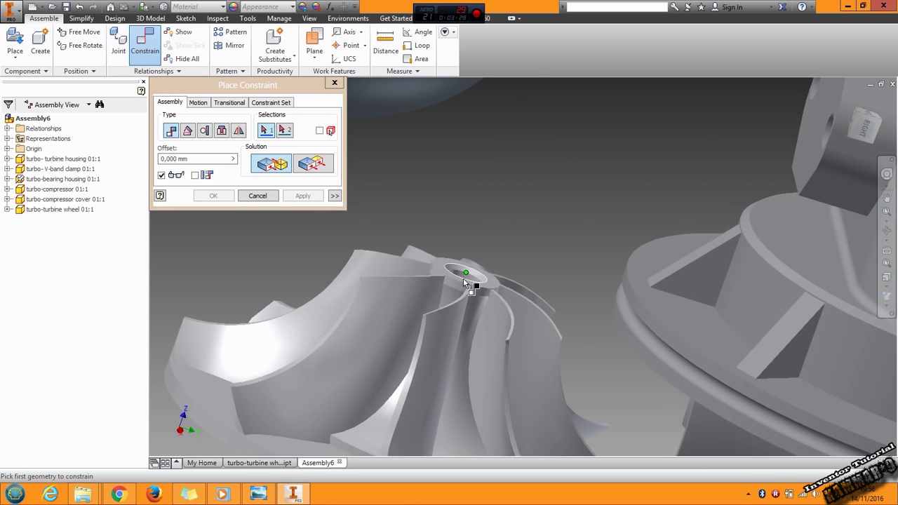
pyautogui.keyDown('shift'); pyautogui.moveTo(458, 278); pyautogui.dragTo(463, 306, button='middle'); pyautogui.keyUp('shift')
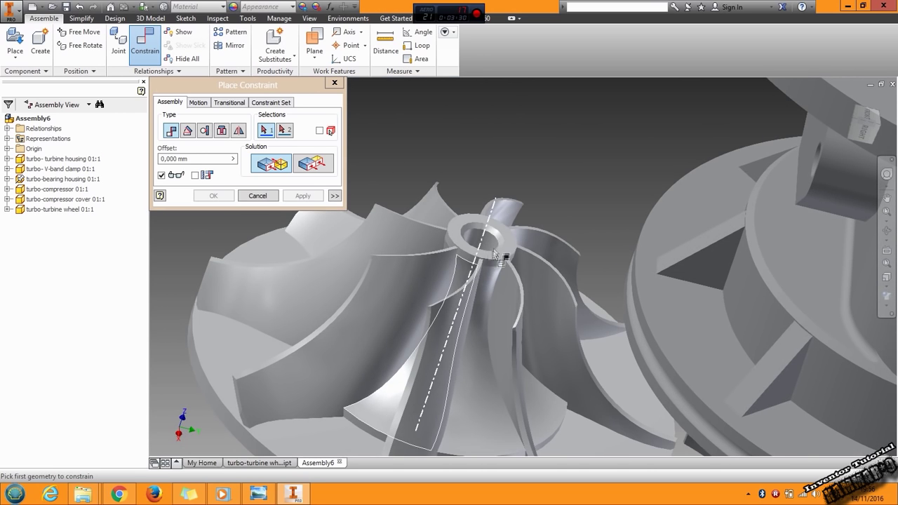
pyautogui.click(482, 243)
pyautogui.scroll(-5, 484, 242)
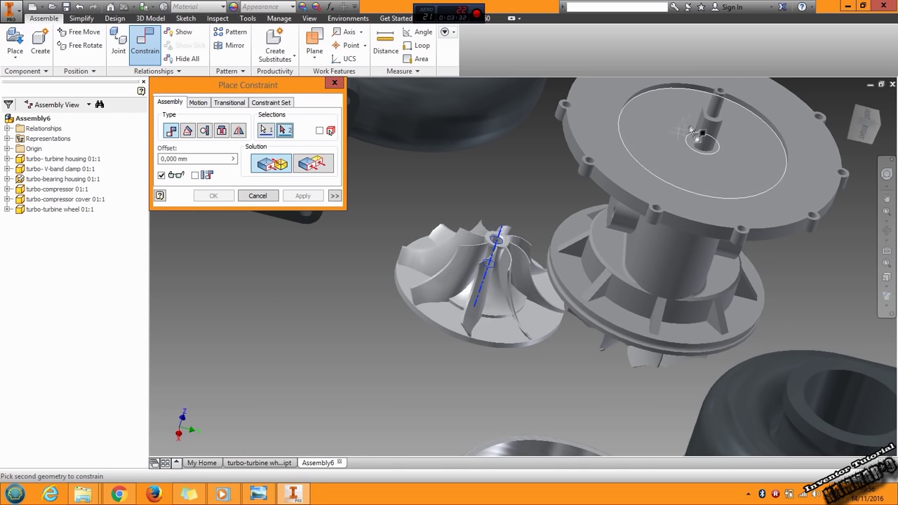
pyautogui.click(718, 116)
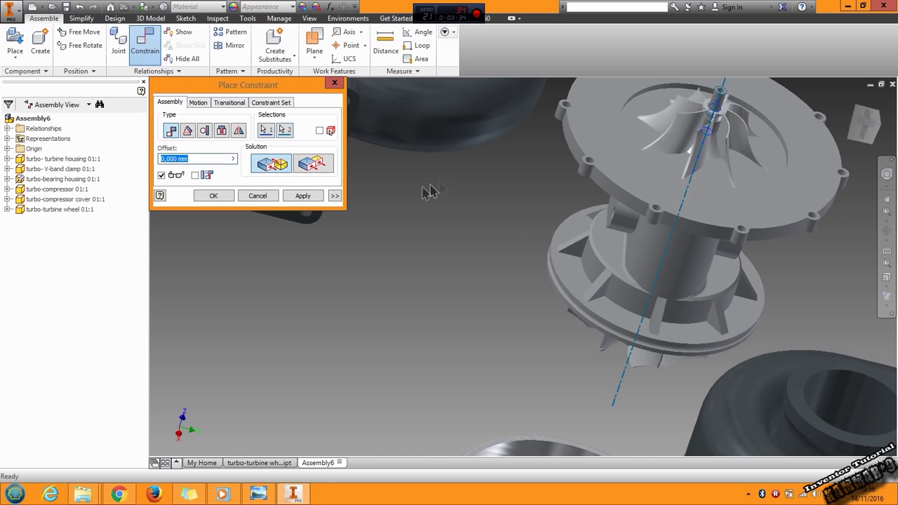
pyautogui.click(304, 200)
pyautogui.click(259, 195)
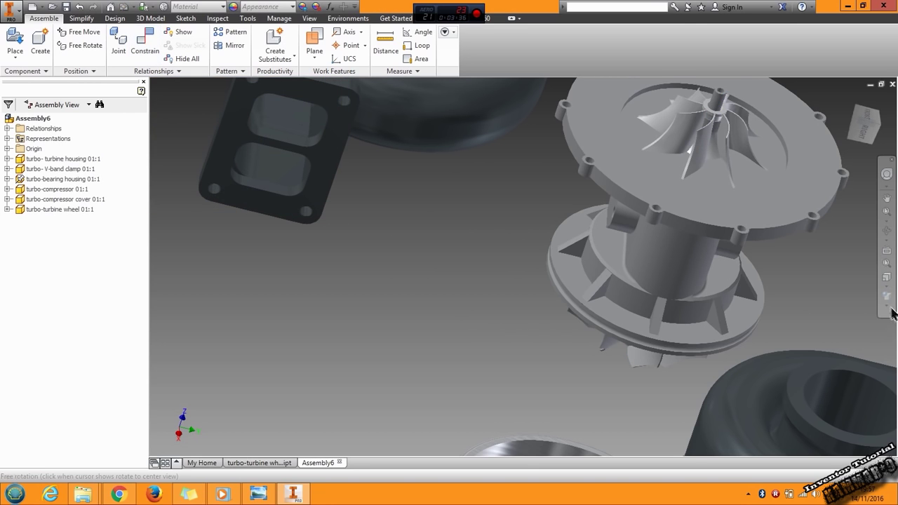
# Slide the compressor wheel out along the shaft axis, clear of the bearing housing flange.
pyautogui.click(870, 311)
pyautogui.click(784, 341)
pyautogui.scroll(-5, 625, 270)
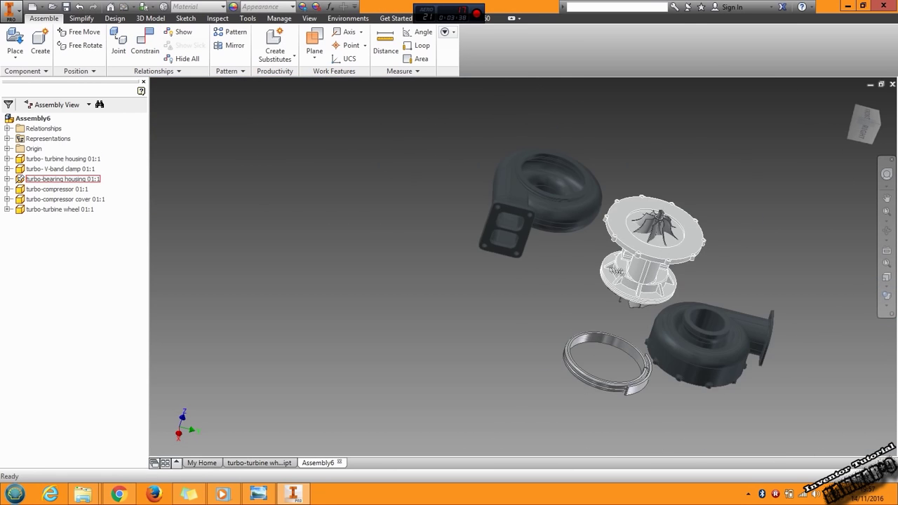
pyautogui.moveTo(613, 230); pyautogui.dragTo(530, 234, button='middle')
pyautogui.scroll(3, 531, 235)
pyautogui.moveTo(593, 236); pyautogui.dragTo(671, 149)
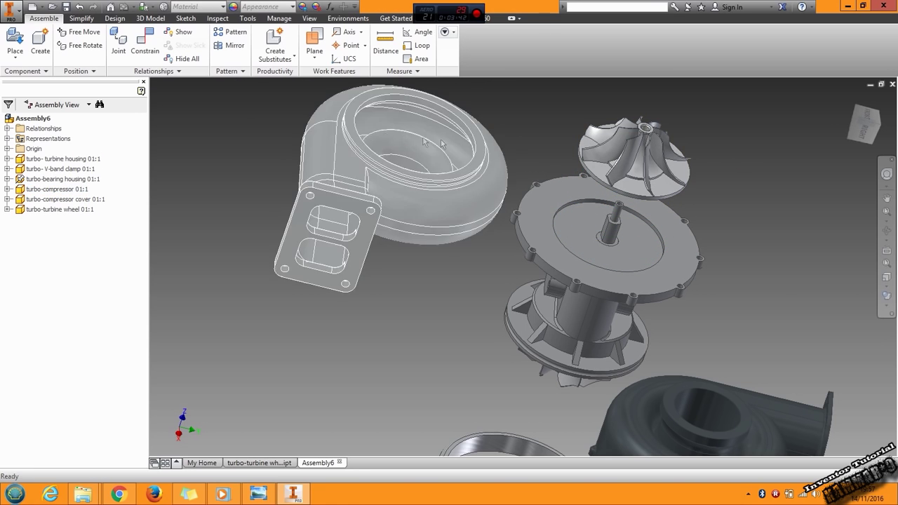
# Mate the flat side of the shaft to the matching flat inside the compressor wheel's bore with a 0 mm offset.
pyautogui.click(146, 46)
pyautogui.scroll(5, 605, 205)
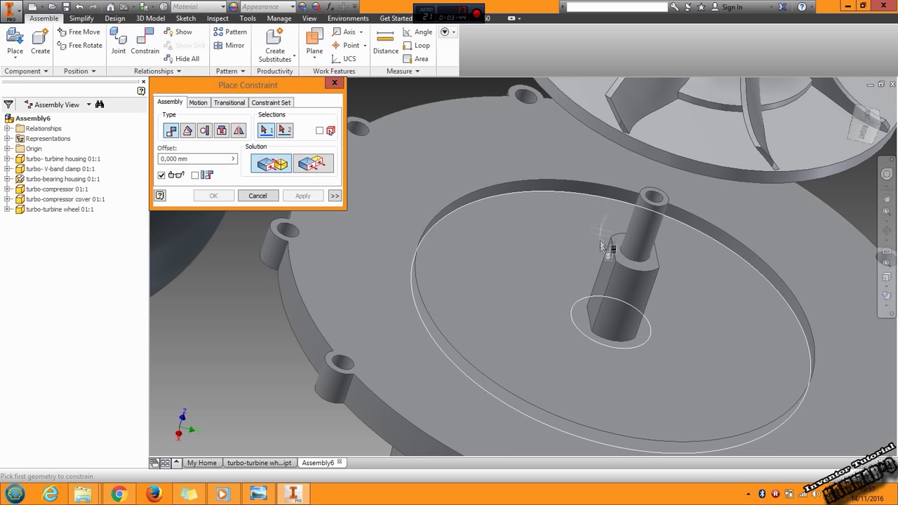
pyautogui.click(605, 269)
pyautogui.keyDown('shift'); pyautogui.moveTo(590, 232); pyautogui.dragTo(576, 161, button='middle'); pyautogui.keyUp('shift')
pyautogui.scroll(-4, 582, 213)
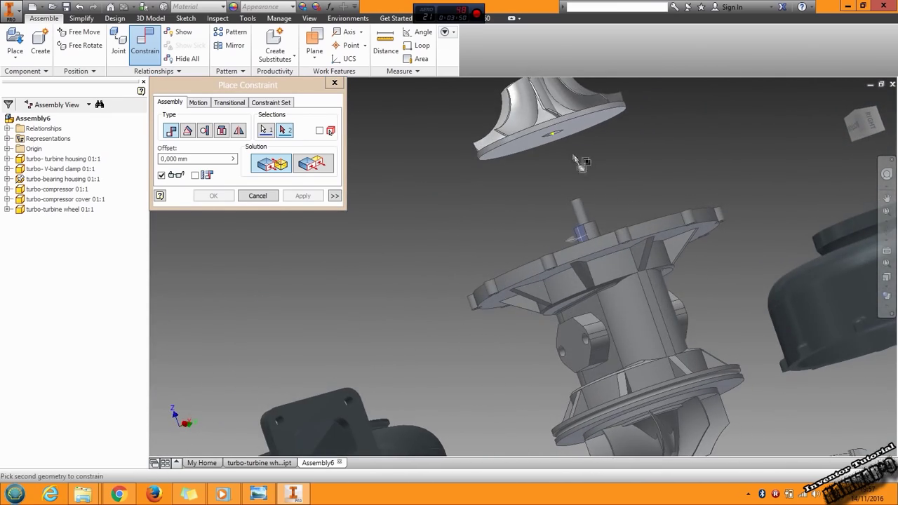
pyautogui.scroll(5, 562, 147)
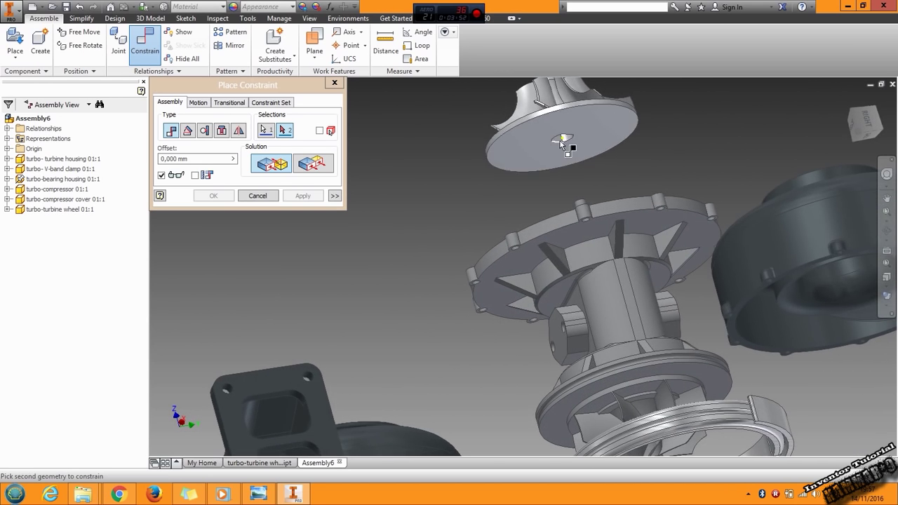
pyautogui.click(561, 138)
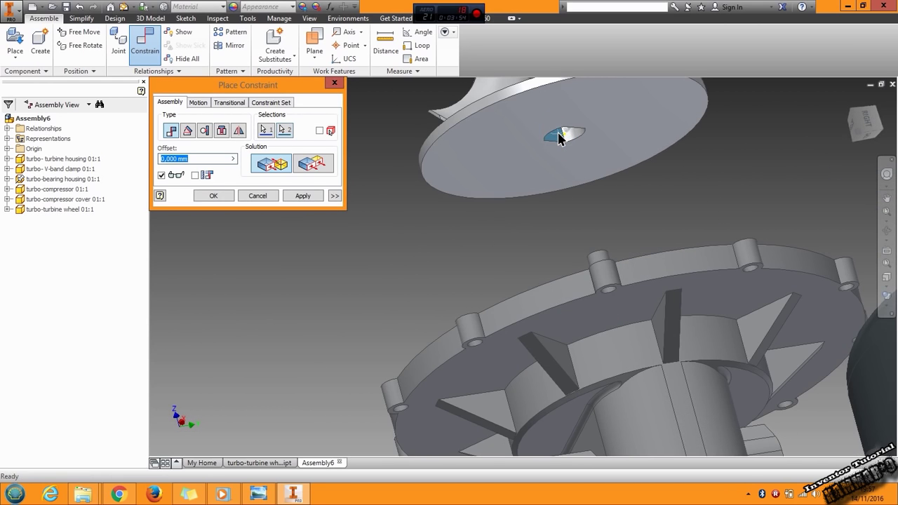
pyautogui.keyDown('shift'); pyautogui.moveTo(567, 205); pyautogui.dragTo(627, 226, button='middle'); pyautogui.keyUp('shift')
pyautogui.click(304, 194)
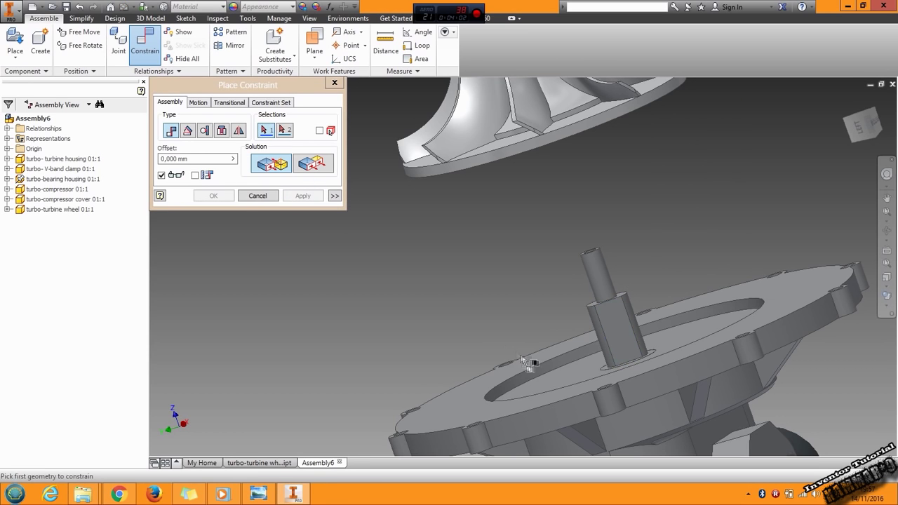
# Mate the recessed face of the bearing housing's compressor flange to the compressor wheel's back face with a 0 mm offset.
pyautogui.click(547, 380)
pyautogui.keyDown('shift'); pyautogui.moveTo(533, 274); pyautogui.dragTo(521, 237, button='middle'); pyautogui.keyUp('shift')
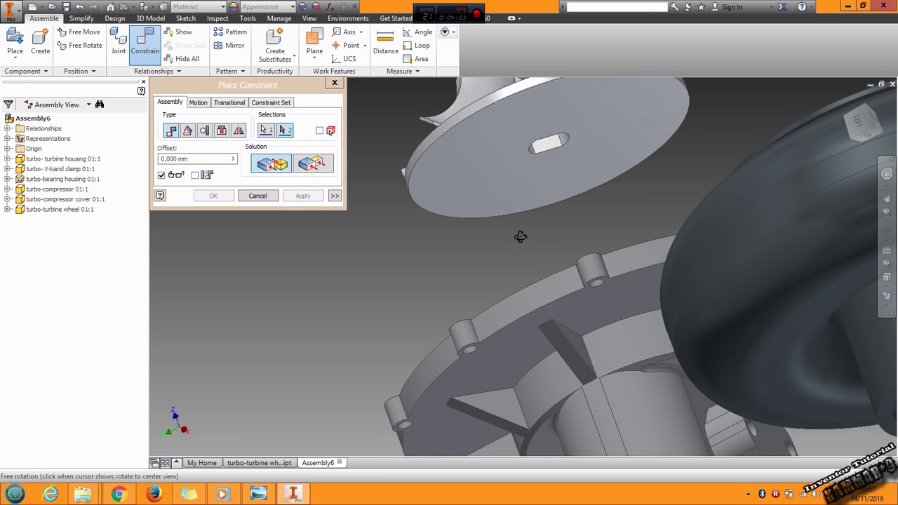
pyautogui.click(502, 179)
pyautogui.click(304, 197)
pyautogui.click(259, 195)
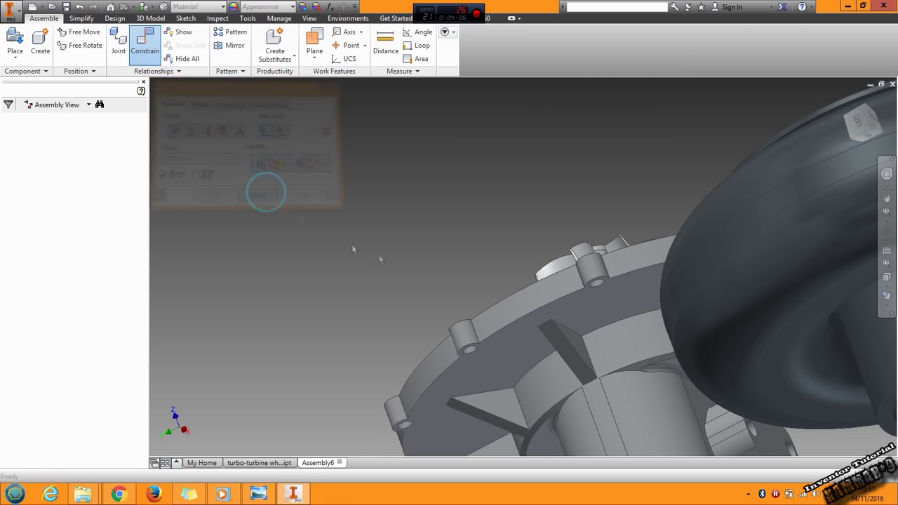
pyautogui.keyDown('shift'); pyautogui.moveTo(494, 274); pyautogui.dragTo(527, 274, button='middle'); pyautogui.keyUp('shift')
pyautogui.scroll(5, 533, 276)
pyautogui.click(561, 277)
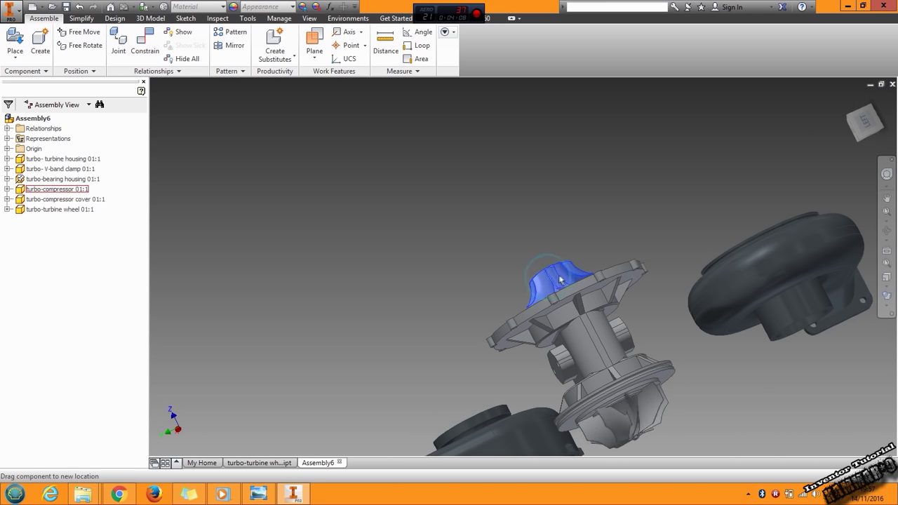
pyautogui.click(478, 285)
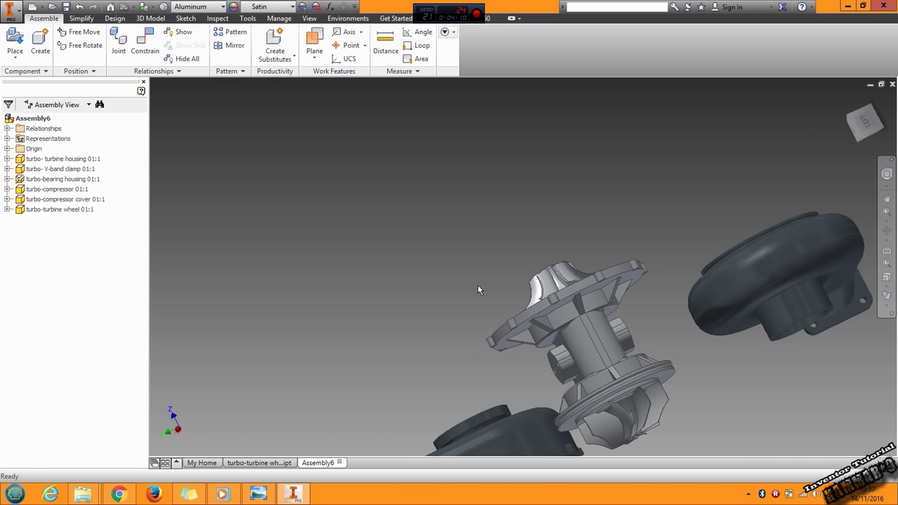
# Mate the compressor cover's inlet axis to the shaft axis at the compressor wheel with a 0 mm offset.
pyautogui.keyDown('shift'); pyautogui.moveTo(478, 285); pyautogui.dragTo(468, 345, button='middle'); pyautogui.keyUp('shift')
pyautogui.scroll(3, 467, 342)
pyautogui.scroll(-4, 443, 180)
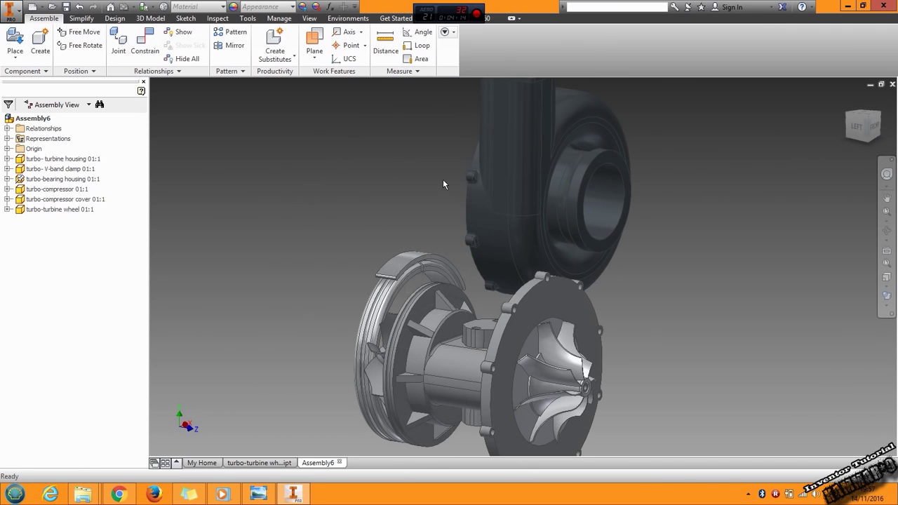
pyautogui.click(150, 60)
pyautogui.scroll(-3, 584, 386)
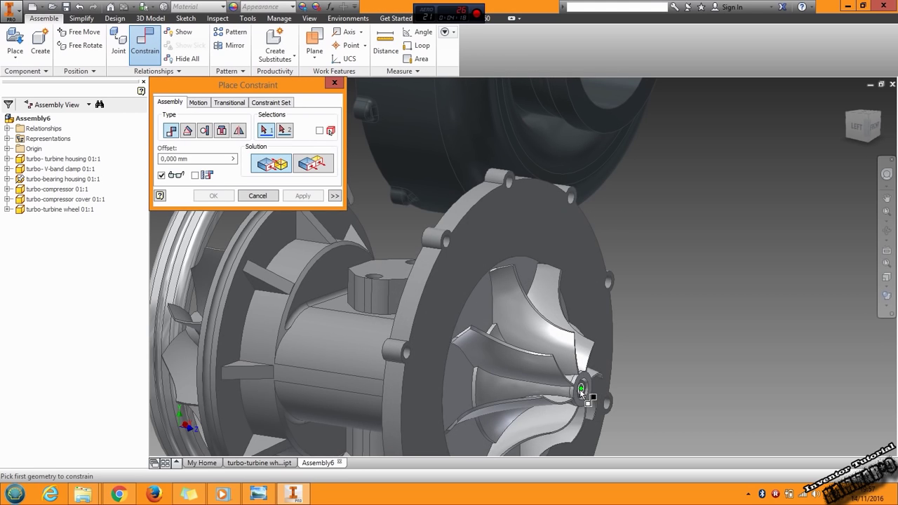
pyautogui.scroll(-4, 582, 395)
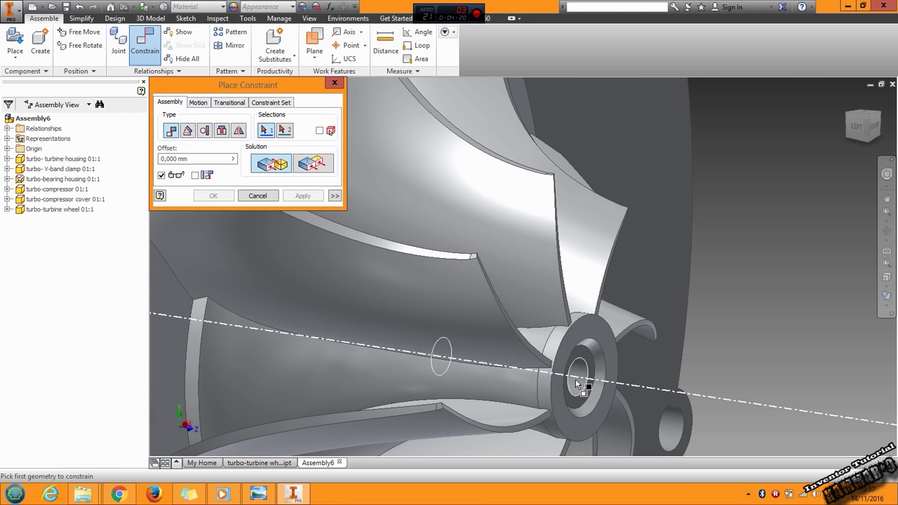
pyautogui.click(577, 383)
pyautogui.scroll(5, 577, 384)
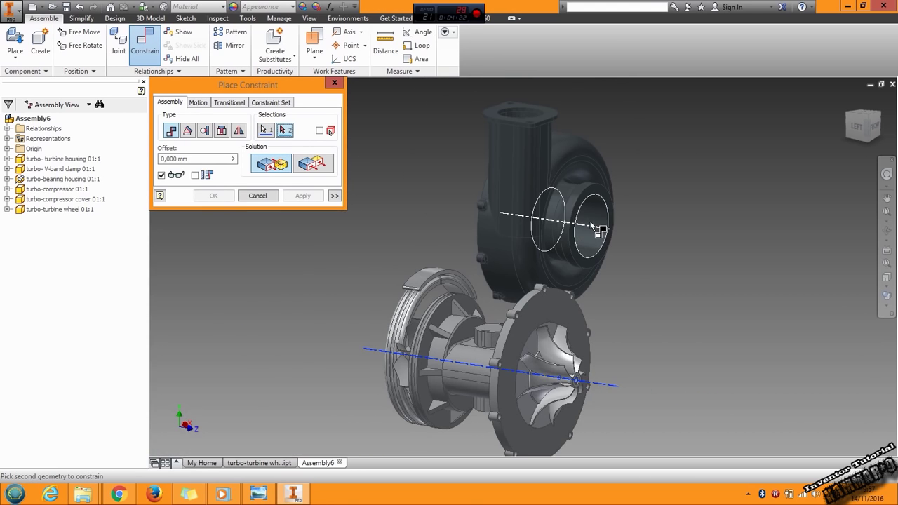
pyautogui.click(592, 225)
pyautogui.click(299, 197)
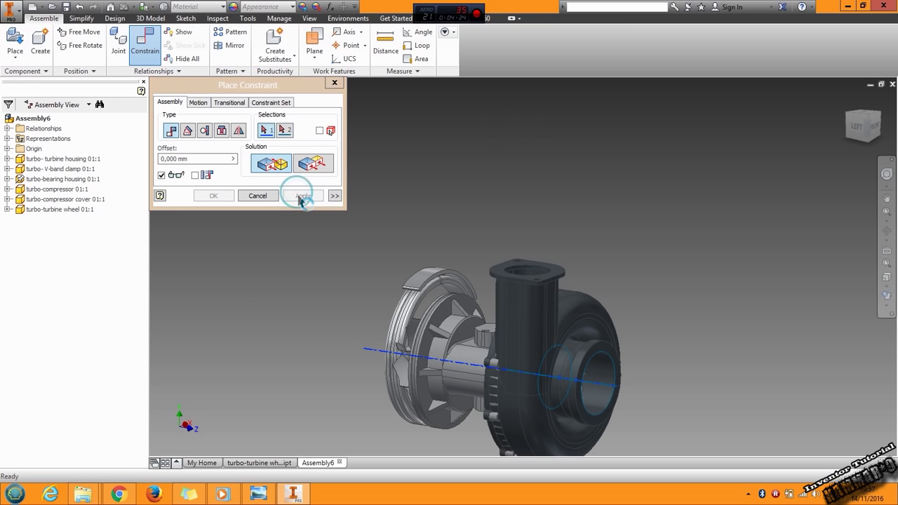
pyautogui.moveTo(517, 333); pyautogui.dragTo(752, 286)
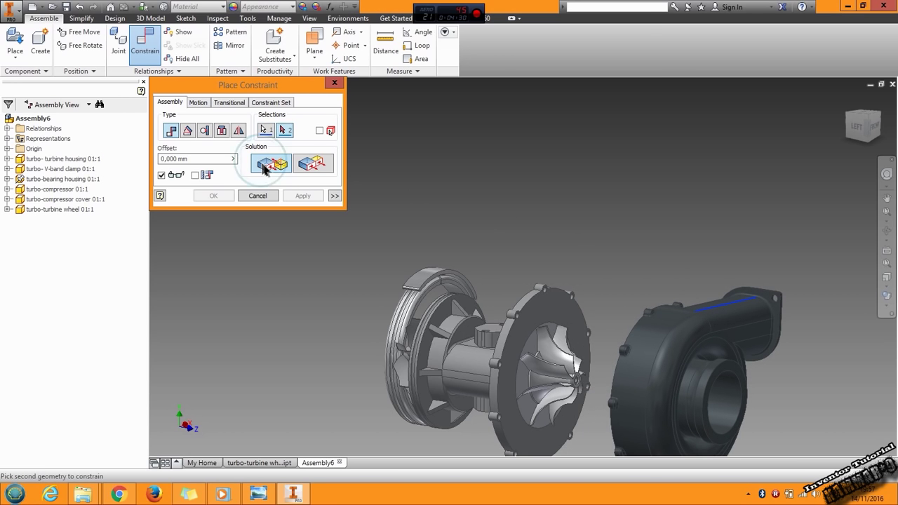
pyautogui.keyDown('shift'); pyautogui.moveTo(637, 319); pyautogui.dragTo(697, 364, button='middle'); pyautogui.keyUp('shift')
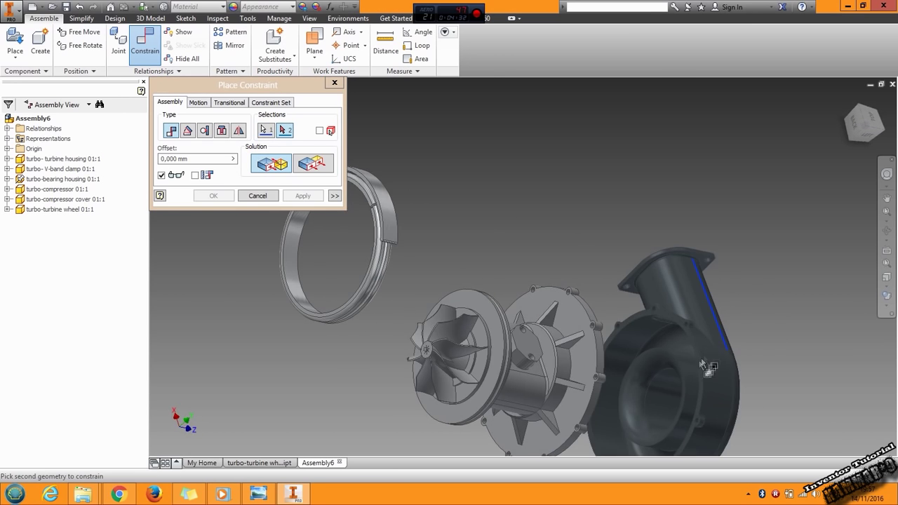
pyautogui.scroll(-3, 698, 367)
pyautogui.scroll(2, 699, 370)
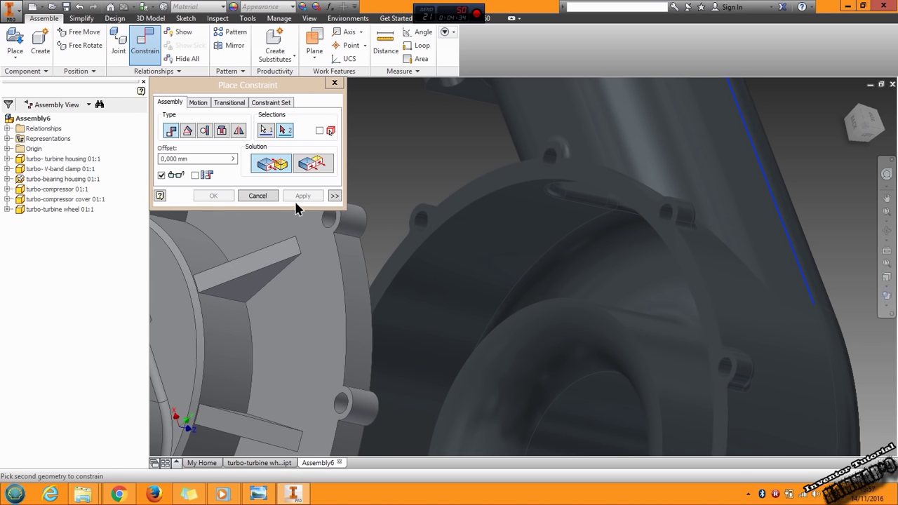
pyautogui.hotkey('ctrl', 'z')
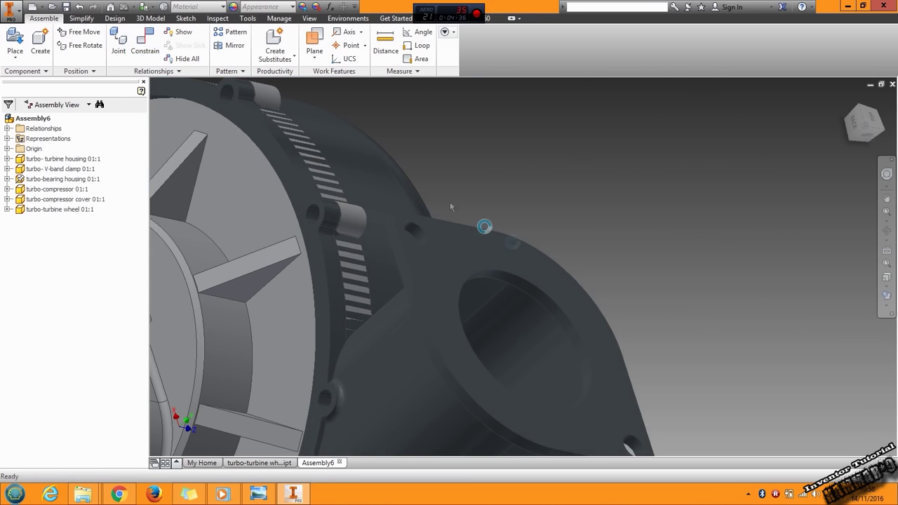
# Slide the compressor cover out along its axis, away from the bearing housing flange.
pyautogui.click(145, 47)
pyautogui.scroll(-5, 570, 283)
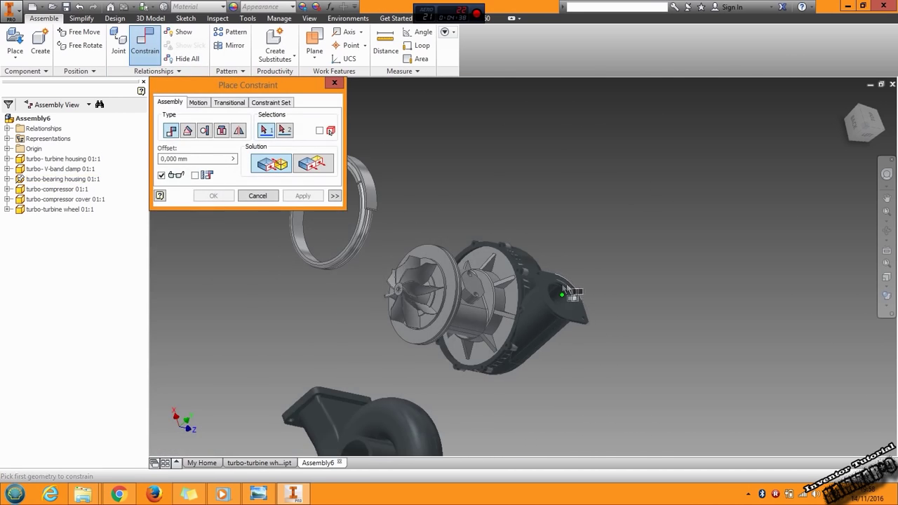
pyautogui.moveTo(581, 330); pyautogui.dragTo(655, 347)
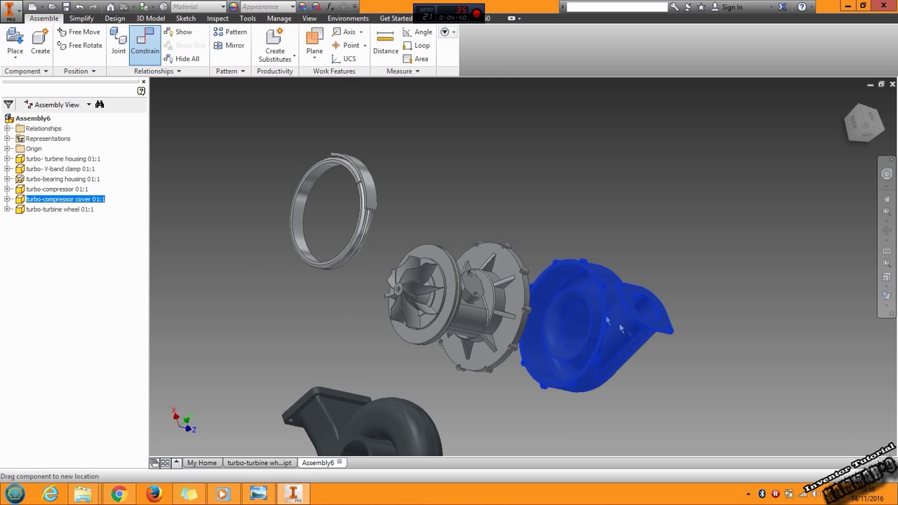
# Mate the compressor cover's open rim face to the bearing housing's large flange face with a 0 mm offset.
pyautogui.click(155, 62)
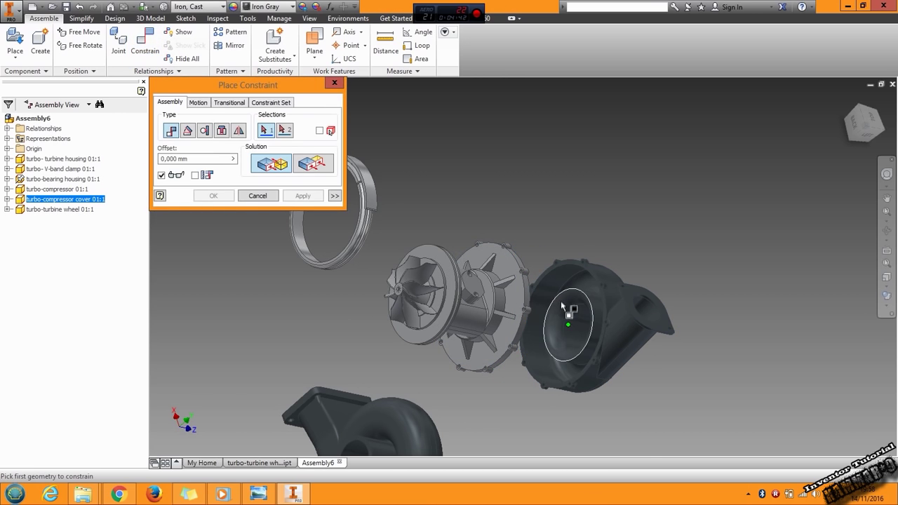
pyautogui.scroll(3, 570, 292)
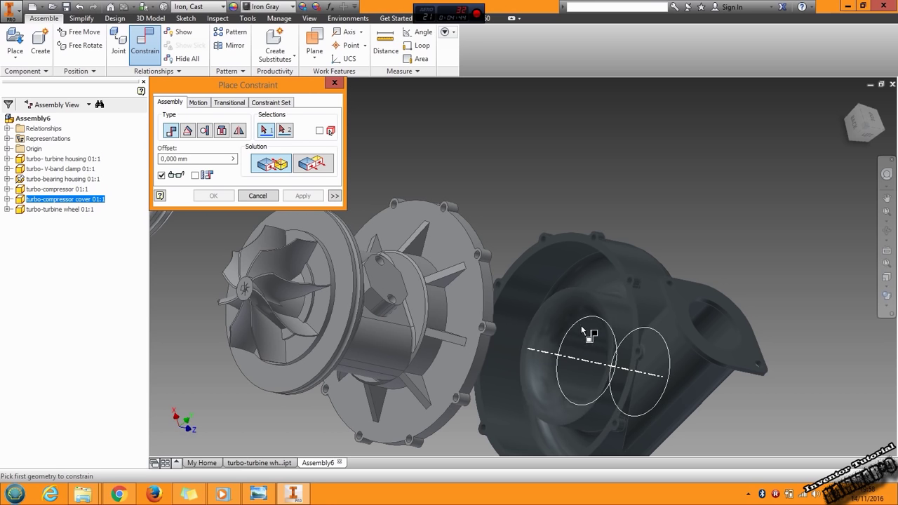
pyautogui.click(567, 240)
pyautogui.keyDown('shift'); pyautogui.moveTo(481, 302); pyautogui.dragTo(398, 286, button='middle'); pyautogui.keyUp('shift')
pyautogui.click(398, 286)
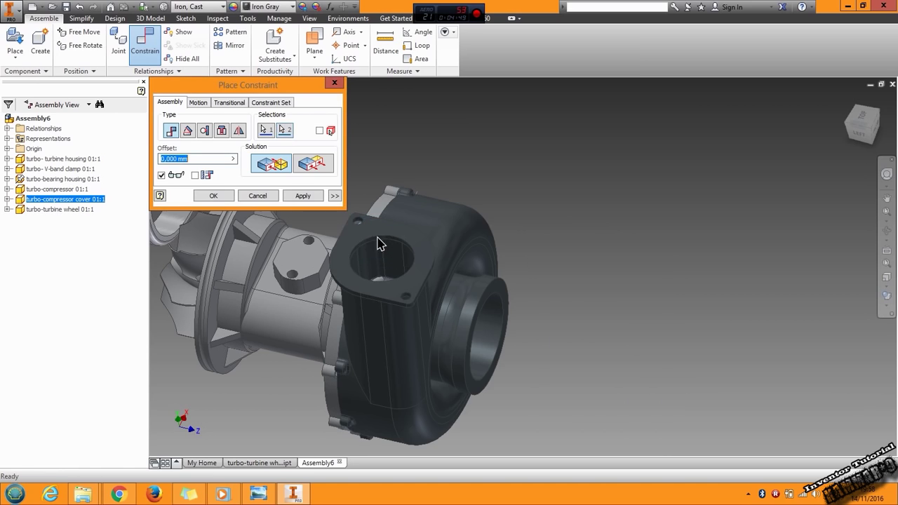
pyautogui.click(309, 199)
pyautogui.click(257, 196)
# Rotate the compressor cover about its axis until its bolt lugs lie near the lugs on the bearing housing flange.
pyautogui.moveTo(424, 313); pyautogui.dragTo(377, 313)
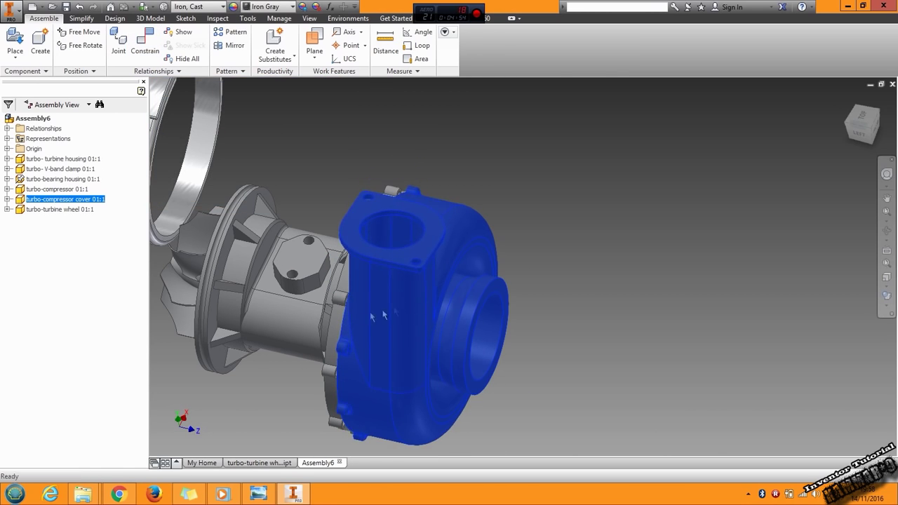
pyautogui.keyDown('shift'); pyautogui.moveTo(377, 313); pyautogui.dragTo(444, 339, button='middle'); pyautogui.keyUp('shift')
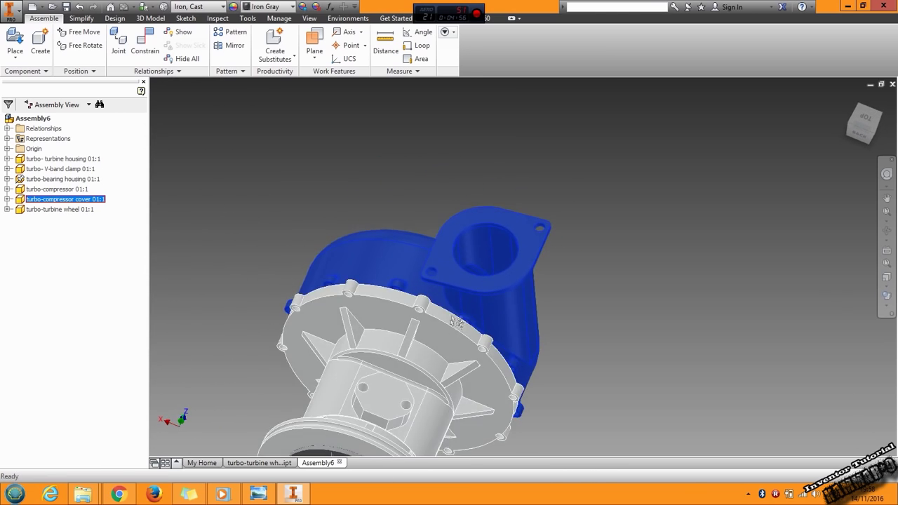
pyautogui.moveTo(473, 292); pyautogui.dragTo(489, 302)
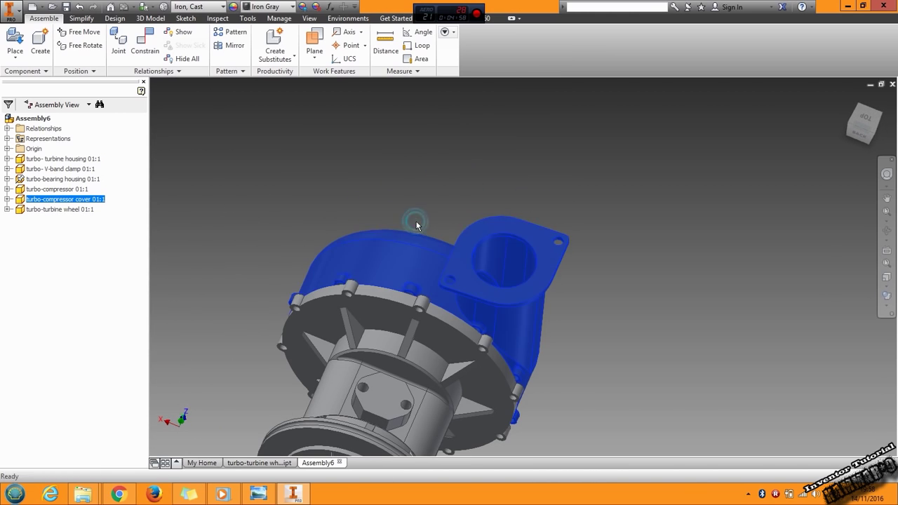
pyautogui.click(416, 221)
# Mate a compressor cover lug's hole axis to the adjacent bearing housing lug's hole axis with a 0 mm offset.
pyautogui.press('c')
pyautogui.scroll(8, 437, 272)
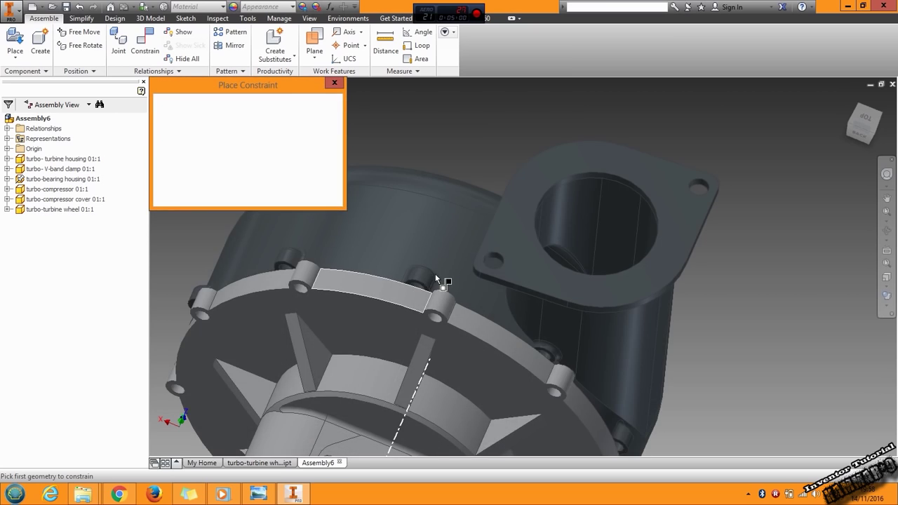
pyautogui.click(436, 236)
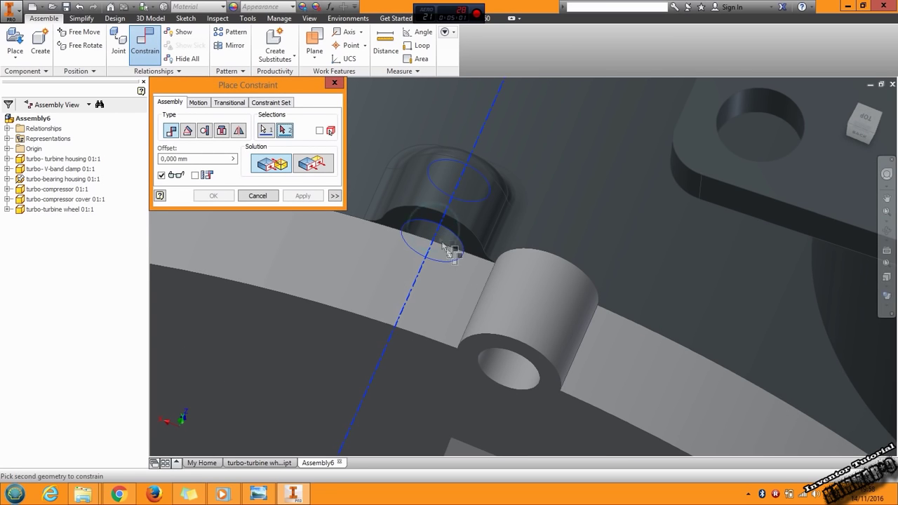
pyautogui.click(507, 363)
pyautogui.click(298, 196)
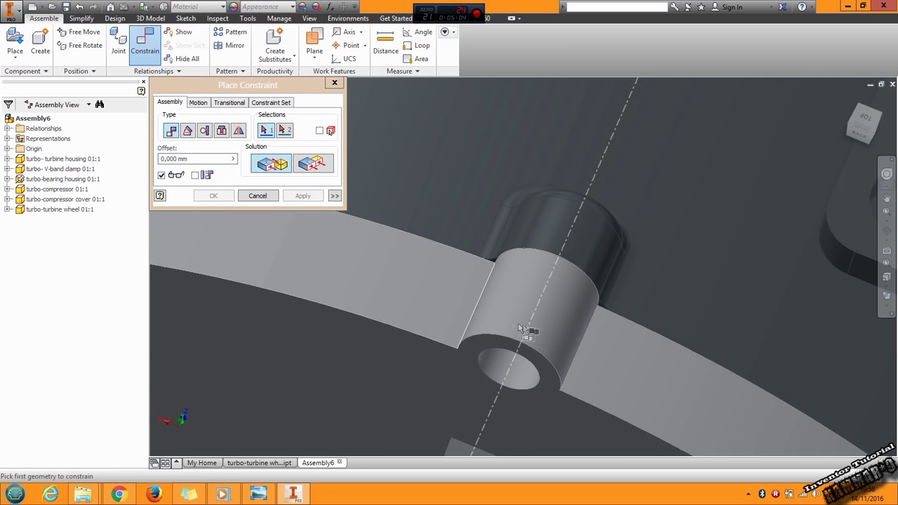
# Mate the turbine housing's central axis to the axis of the bearing housing's turbine-side flange with a 0 mm offset.
pyautogui.scroll(-10, 531, 331)
pyautogui.moveTo(469, 322); pyautogui.dragTo(476, 236, button='middle')
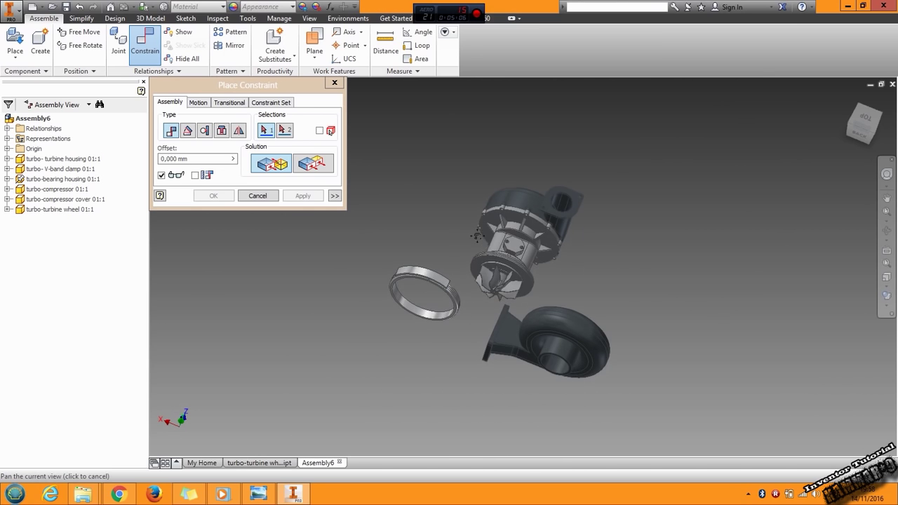
pyautogui.keyDown('shift'); pyautogui.moveTo(499, 290); pyautogui.dragTo(428, 321, button='middle'); pyautogui.keyUp('shift')
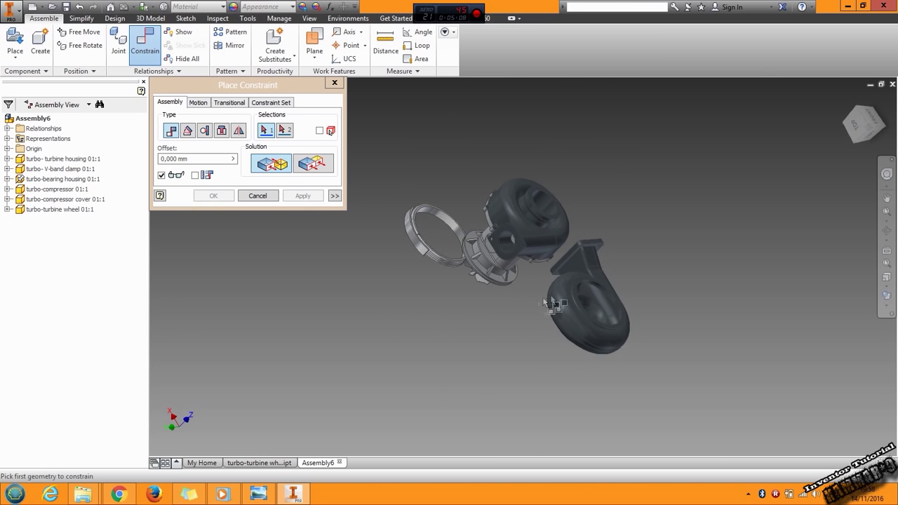
pyautogui.scroll(3, 607, 288)
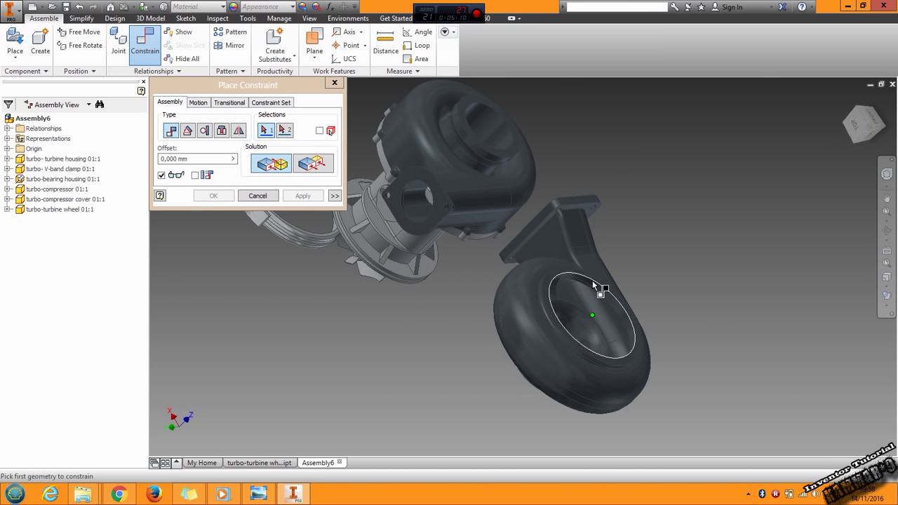
pyautogui.click(592, 280)
pyautogui.scroll(4, 592, 284)
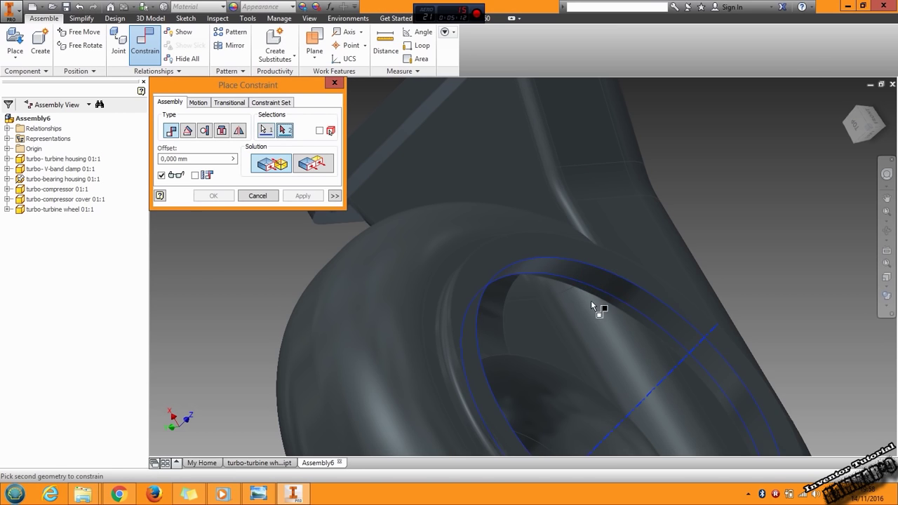
pyautogui.scroll(-5, 591, 300)
pyautogui.keyDown('shift'); pyautogui.moveTo(506, 299); pyautogui.dragTo(536, 282, button='middle'); pyautogui.keyUp('shift')
pyautogui.scroll(5, 502, 281)
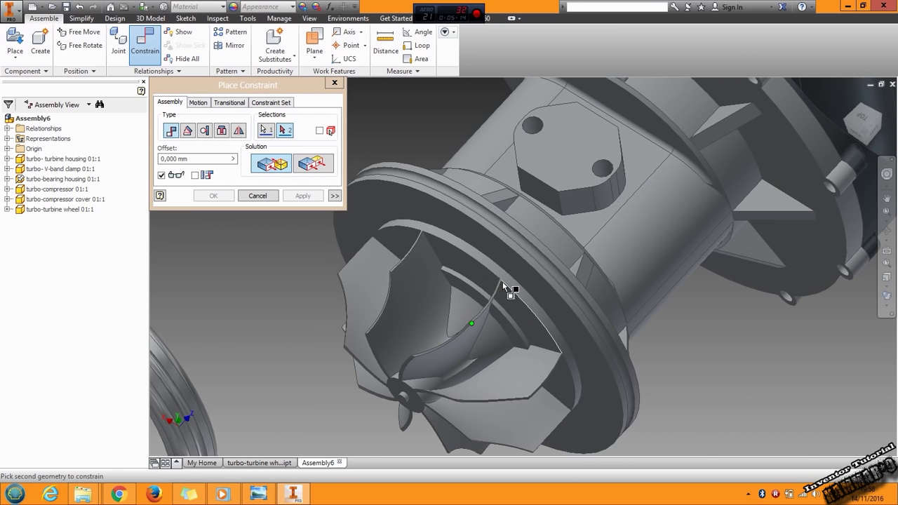
pyautogui.click(520, 246)
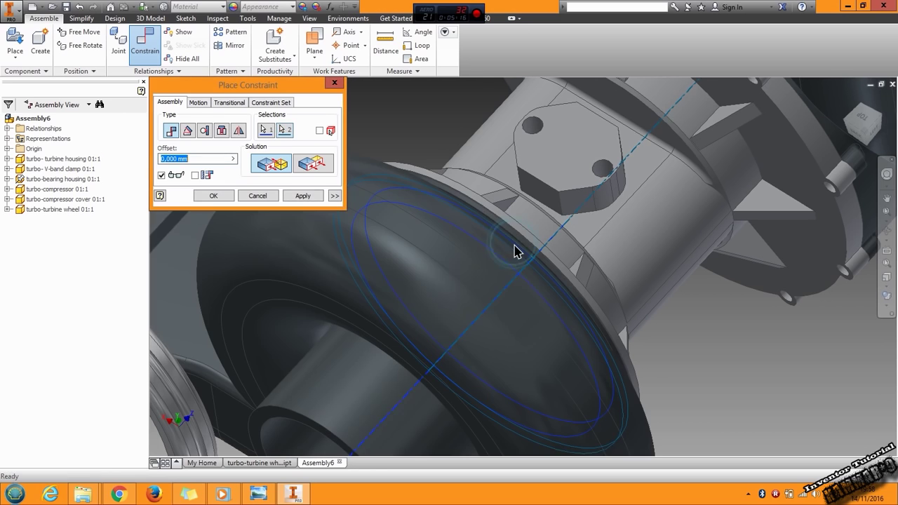
pyautogui.click(266, 196)
# Rotate the turbine housing about its axis until its rectangular inlet flange points up beside the V-band clamp.
pyautogui.scroll(-5, 362, 259)
pyautogui.click(391, 291)
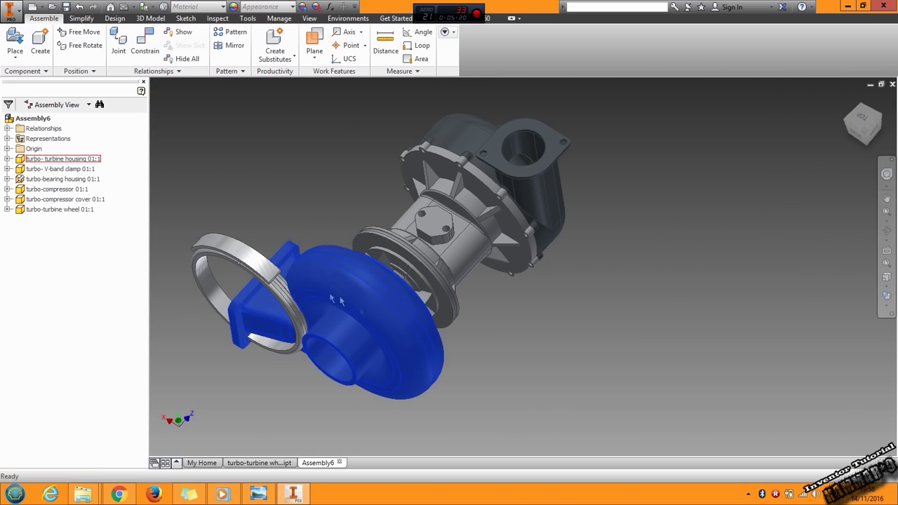
pyautogui.moveTo(245, 262); pyautogui.dragTo(194, 191)
pyautogui.click(337, 176)
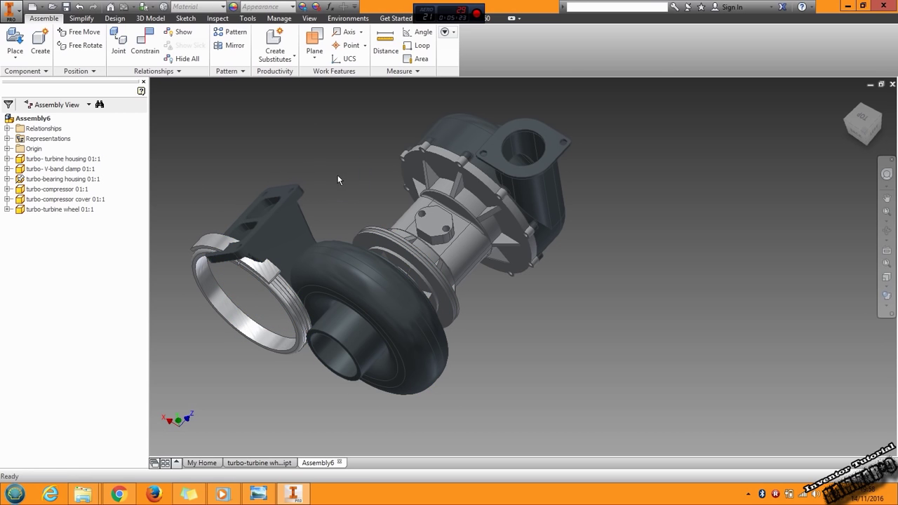
# Mate the turbine housing's open rim face to the bearing housing's turbine-side flange face with a 0 mm offset.
pyautogui.click(145, 49)
pyautogui.scroll(5, 351, 250)
pyautogui.click(394, 225)
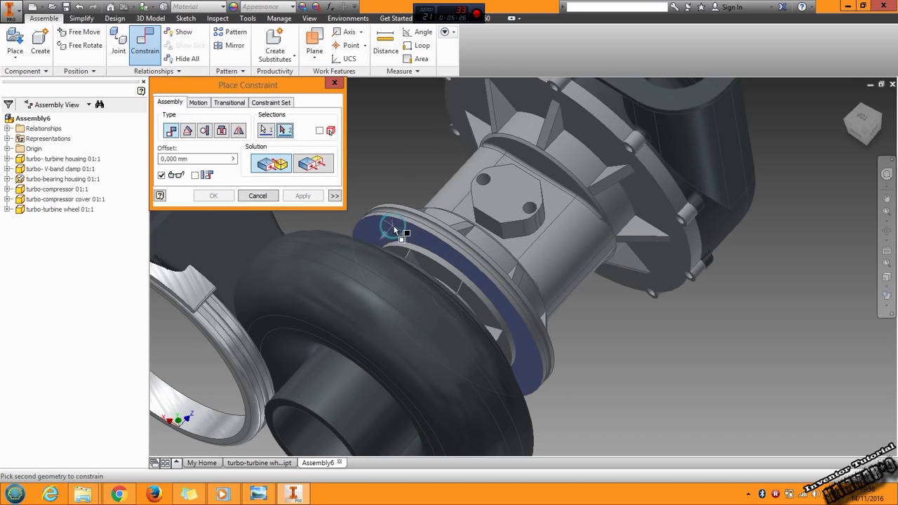
pyautogui.keyDown('shift'); pyautogui.moveTo(383, 287); pyautogui.dragTo(347, 307, button='middle'); pyautogui.keyUp('shift')
pyautogui.scroll(3, 333, 277)
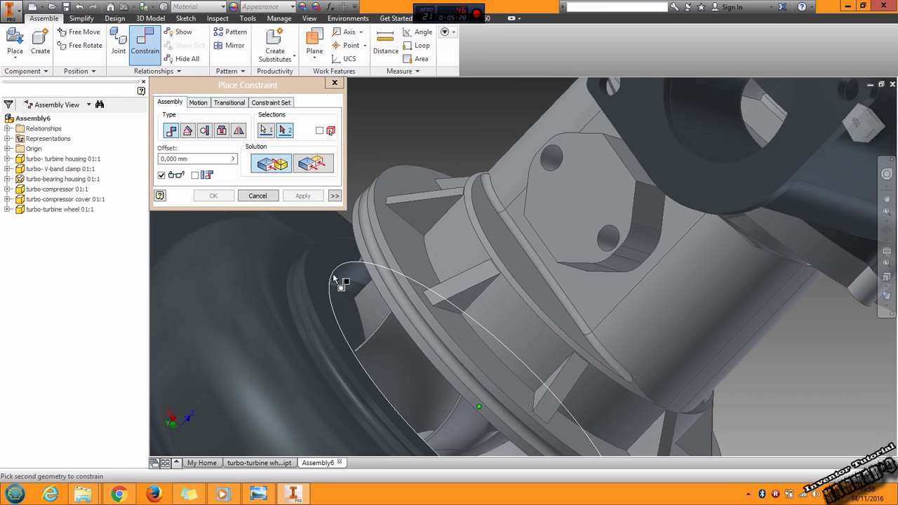
pyautogui.click(322, 262)
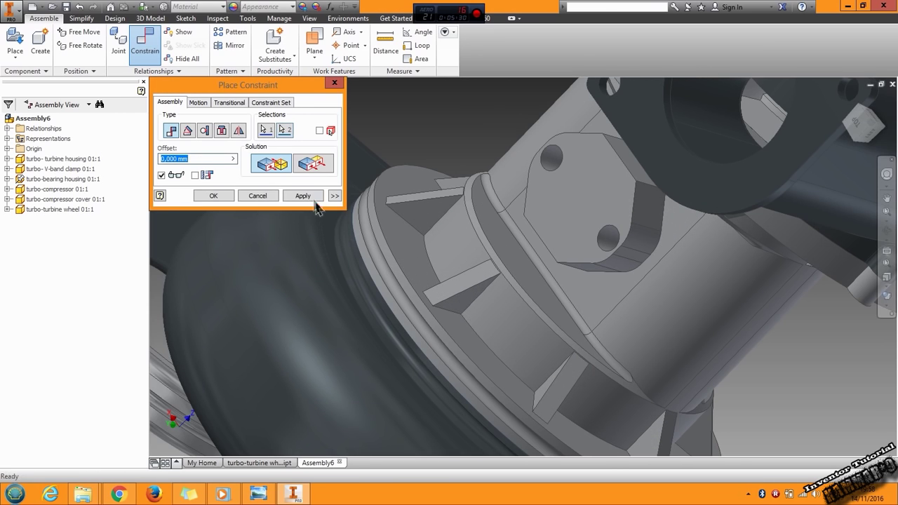
pyautogui.click(314, 199)
# Constrain the turbine housing's rectangular inlet flange face at 0 degrees to the bearing housing's octagonal pad face.
pyautogui.scroll(-6, 417, 253)
pyautogui.keyDown('shift'); pyautogui.moveTo(417, 254); pyautogui.dragTo(449, 243, button='middle'); pyautogui.keyUp('shift')
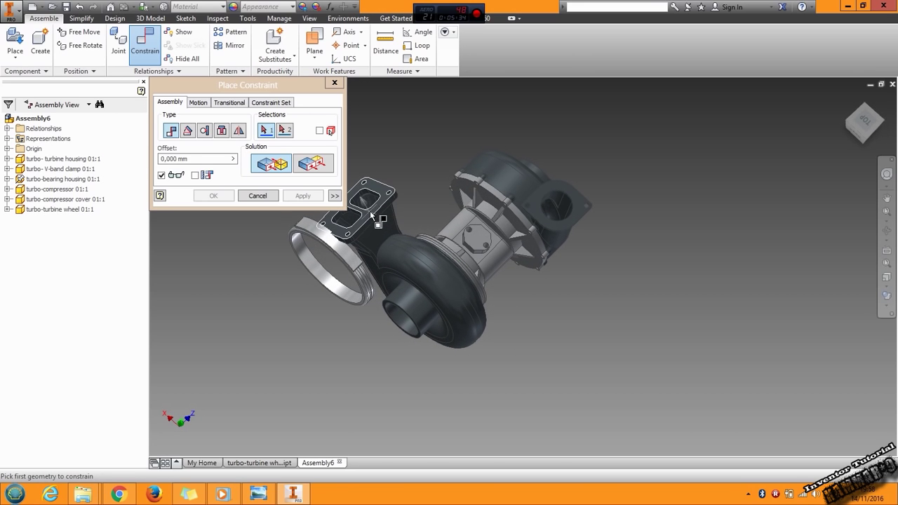
pyautogui.click(188, 131)
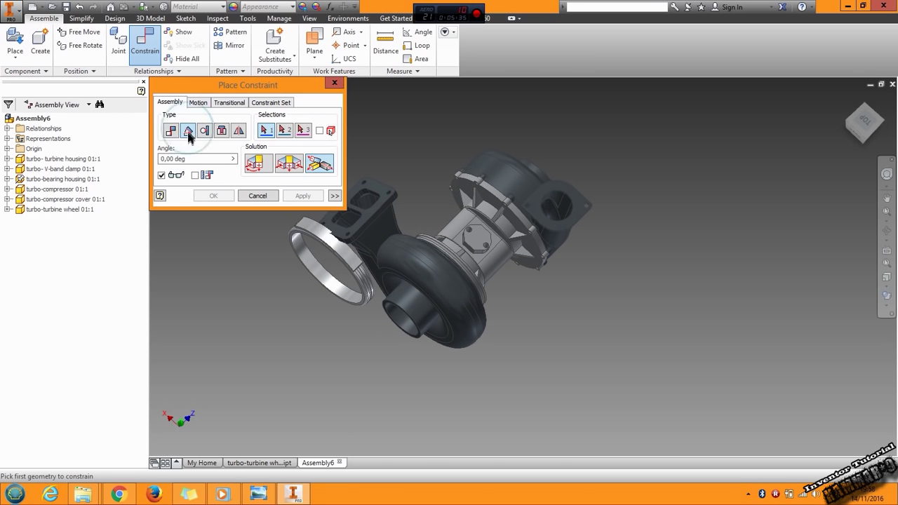
pyautogui.click(366, 210)
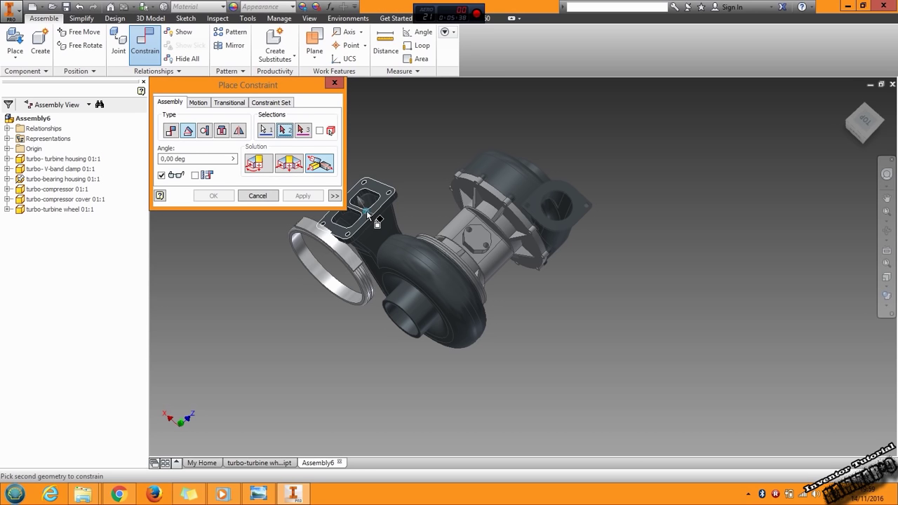
pyautogui.click(475, 245)
pyautogui.keyDown('shift'); pyautogui.moveTo(464, 265); pyautogui.dragTo(472, 241, button='middle'); pyautogui.keyUp('shift')
pyautogui.click(486, 242)
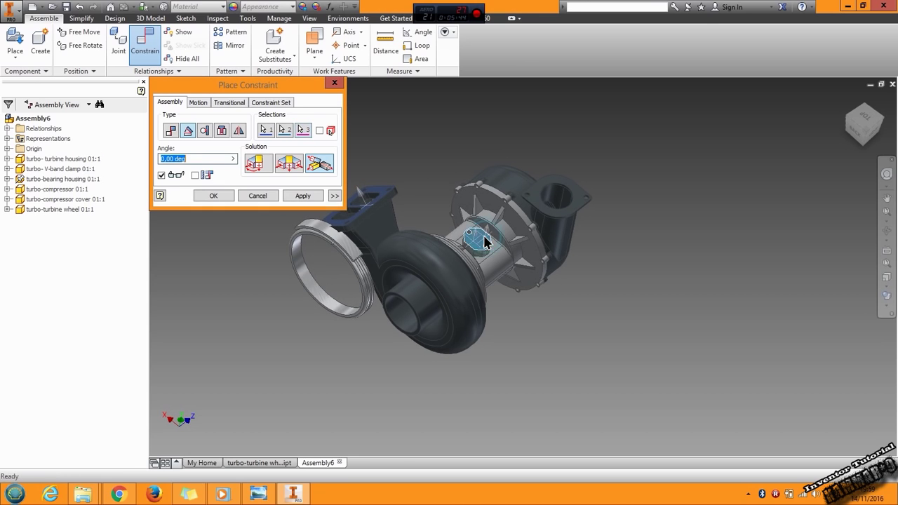
pyautogui.click(303, 197)
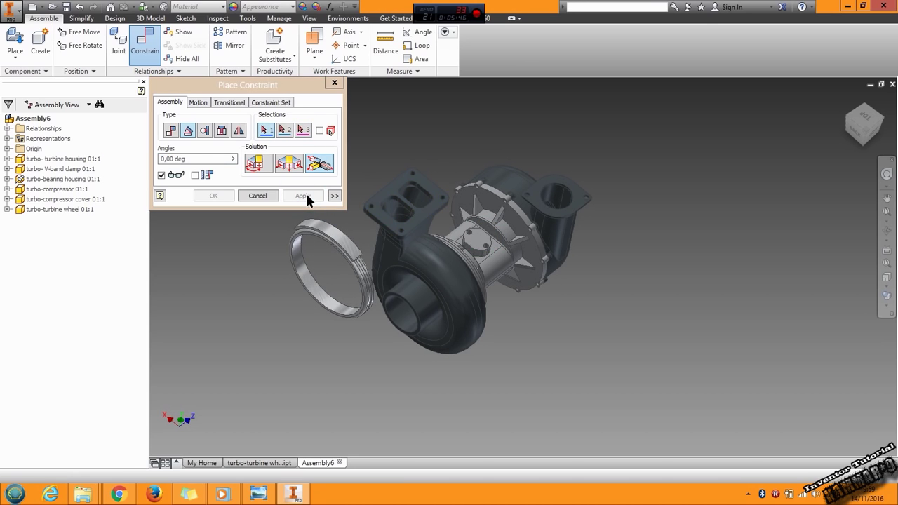
# Mate the V-band clamp's axis to the turbine housing flange's axis with a 0 mm offset.
pyautogui.moveTo(347, 285); pyautogui.dragTo(420, 305, button='middle')
pyautogui.click(170, 131)
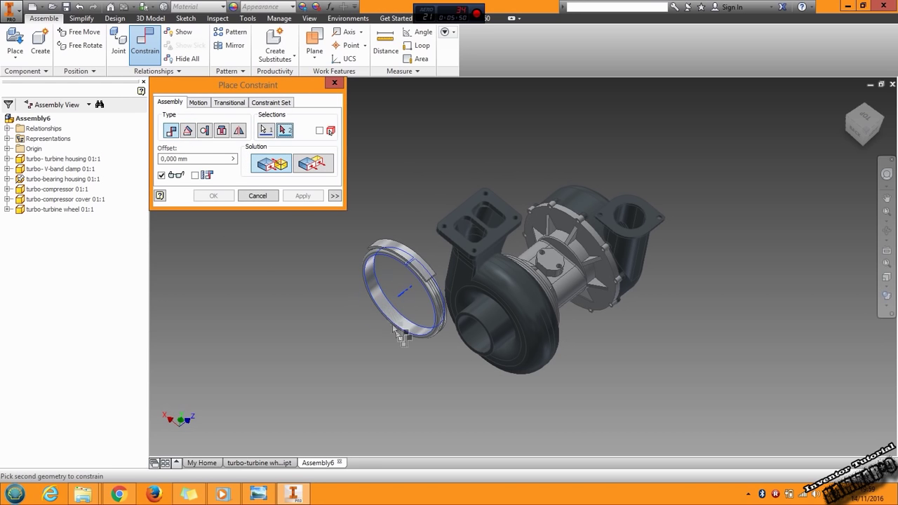
pyautogui.keyDown('shift'); pyautogui.moveTo(401, 336); pyautogui.dragTo(356, 336, button='middle'); pyautogui.keyUp('shift')
pyautogui.scroll(3, 504, 276)
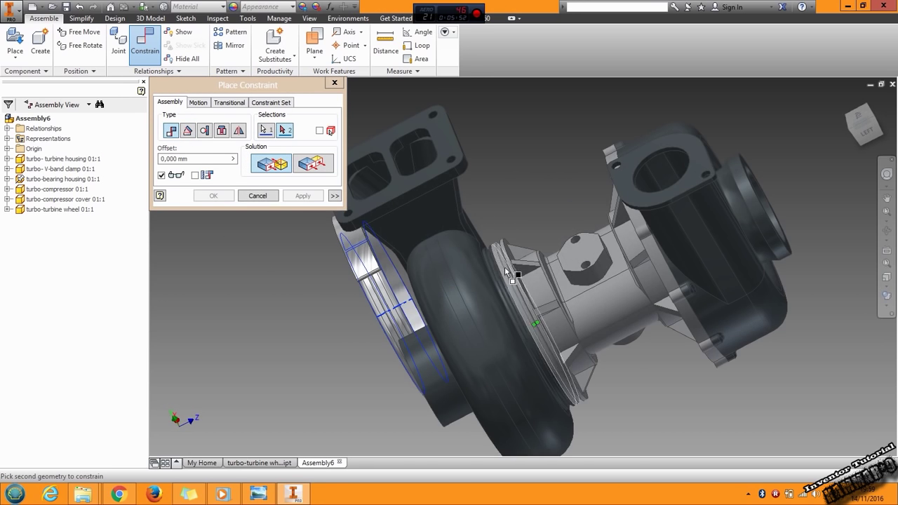
pyautogui.scroll(5, 491, 258)
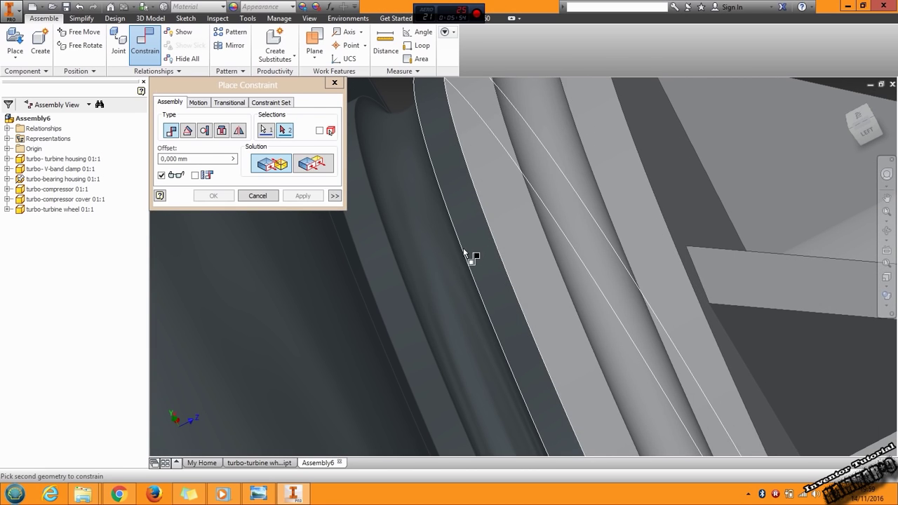
pyautogui.click(477, 248)
pyautogui.scroll(-6, 474, 267)
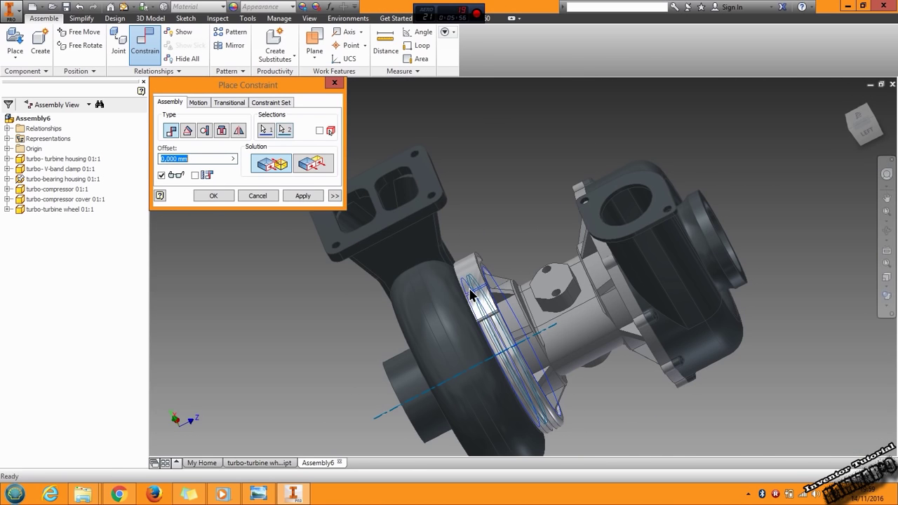
pyautogui.click(302, 196)
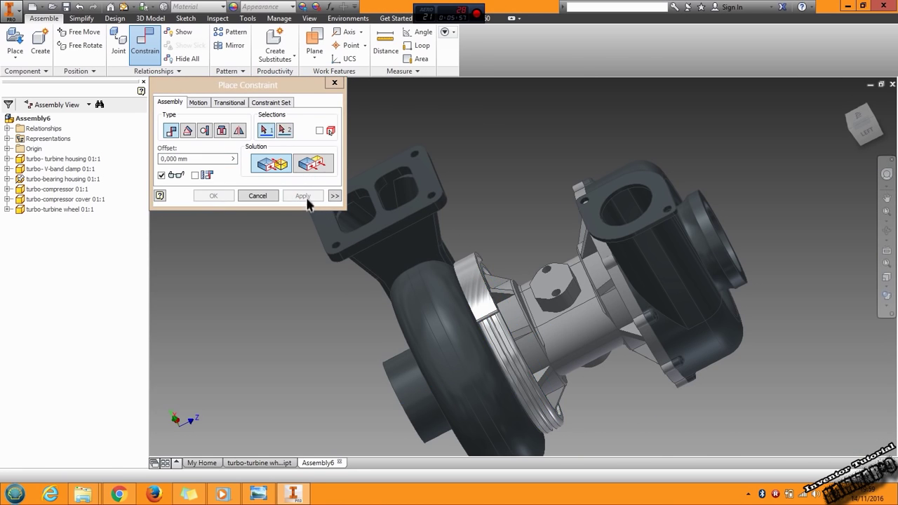
pyautogui.click(257, 196)
# Slide the V-band clamp off the joint and mate its side face to the turbine housing's adjacent side face with a 0 mm offset.
pyautogui.moveTo(485, 298); pyautogui.dragTo(525, 300)
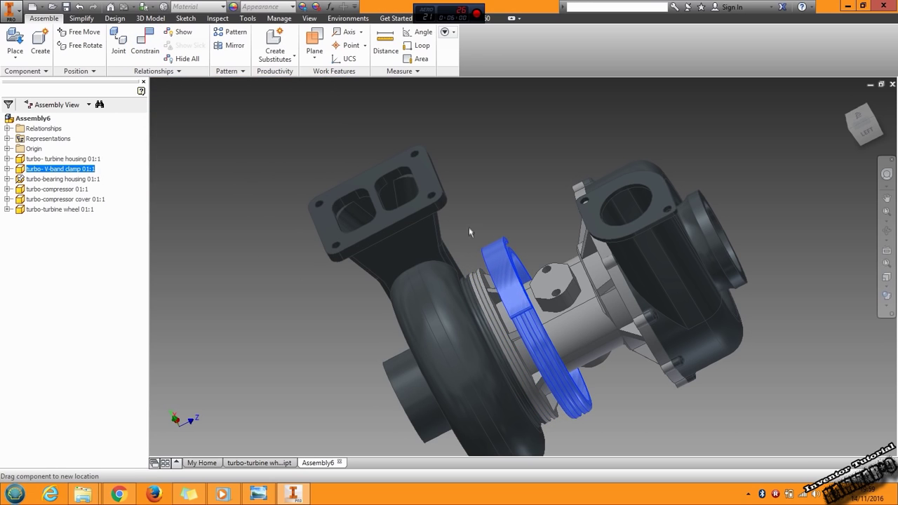
pyautogui.click(318, 161)
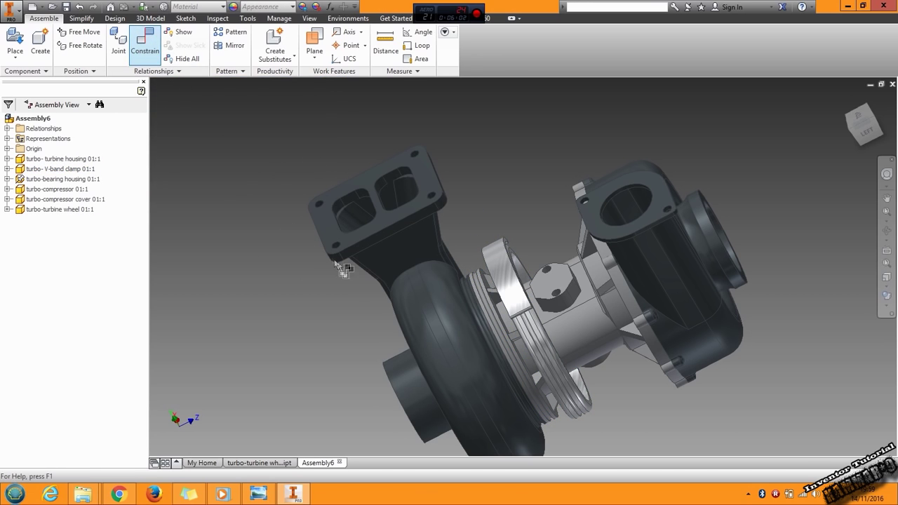
pyautogui.press('c')
pyautogui.scroll(-4, 407, 347)
pyautogui.keyDown('shift'); pyautogui.moveTo(439, 327); pyautogui.dragTo(474, 253, button='middle'); pyautogui.keyUp('shift')
pyautogui.click(472, 245)
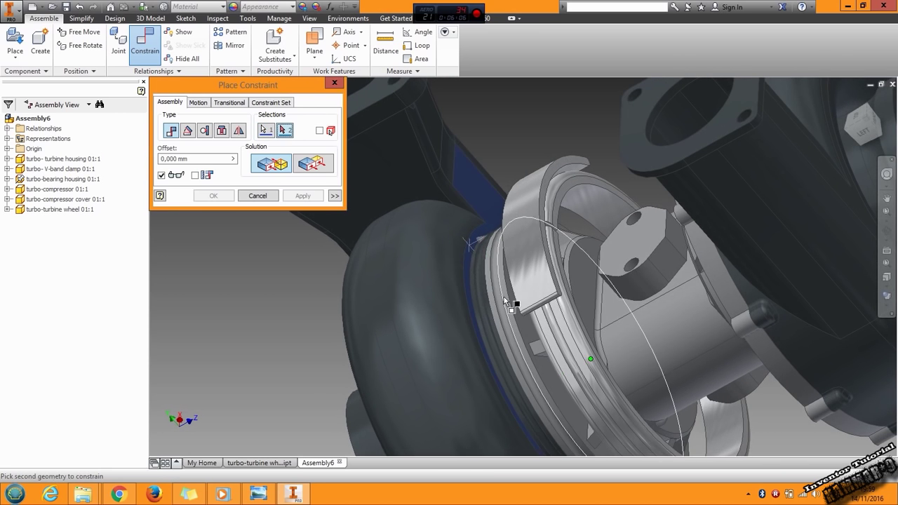
pyautogui.keyDown('shift'); pyautogui.moveTo(503, 297); pyautogui.dragTo(587, 226, button='middle'); pyautogui.keyUp('shift')
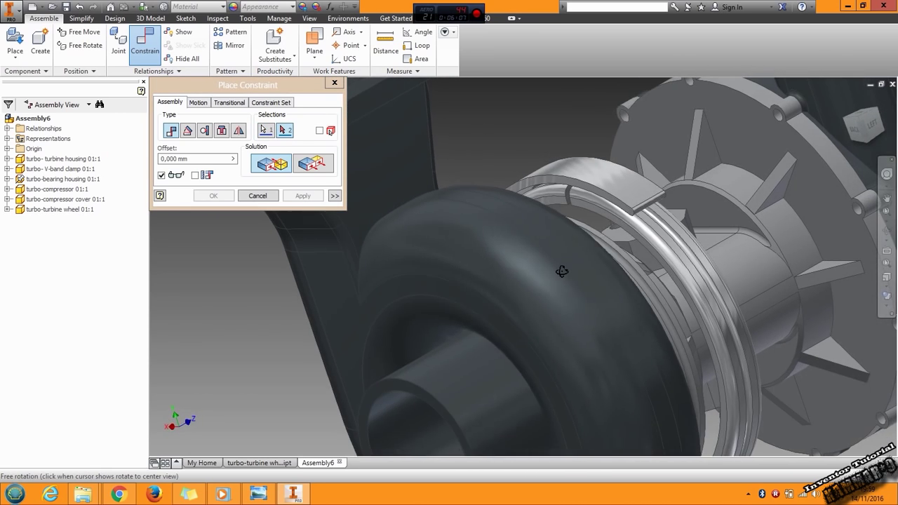
pyautogui.click(589, 212)
pyautogui.click(309, 198)
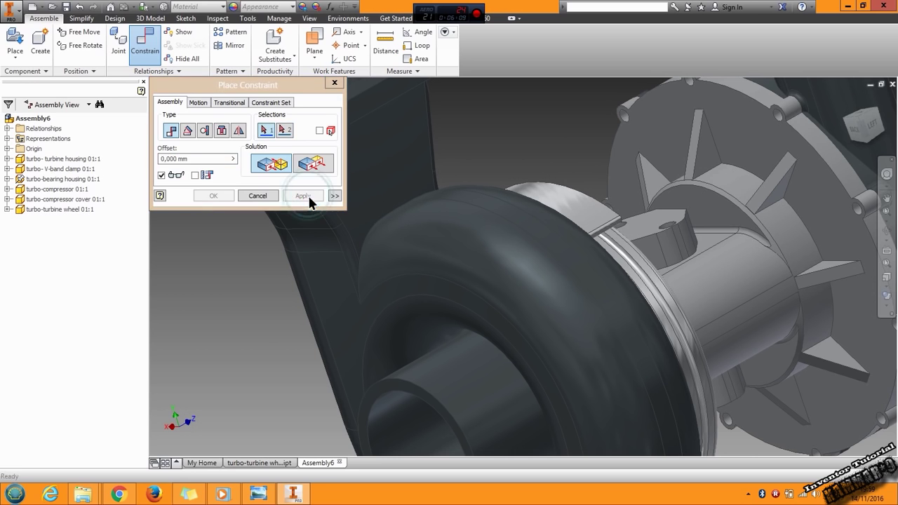
pyautogui.click(258, 195)
# Rotate the V-band clamp about its axis around the joint between the turbine and bearing housings.
pyautogui.scroll(-5, 367, 333)
pyautogui.keyDown('shift'); pyautogui.moveTo(417, 294); pyautogui.dragTo(415, 325, button='middle'); pyautogui.keyUp('shift')
pyautogui.click(608, 318)
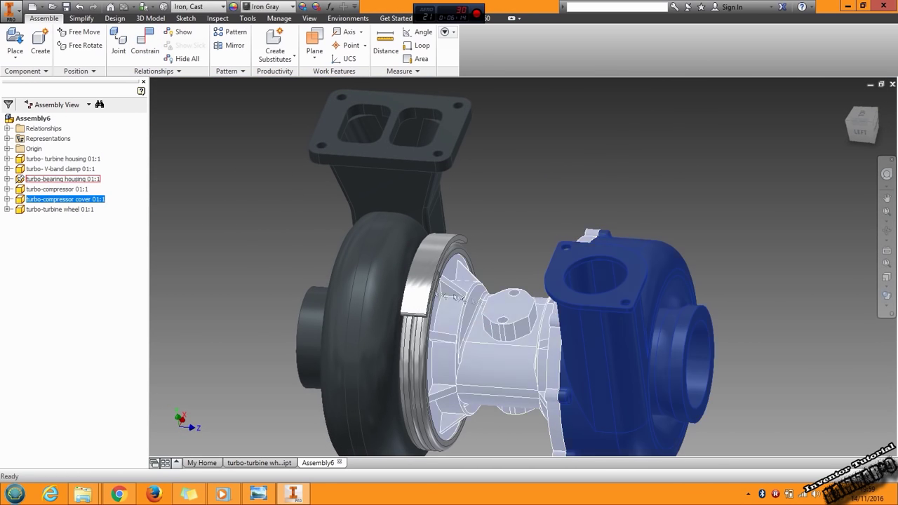
pyautogui.moveTo(404, 272); pyautogui.dragTo(434, 266)
pyautogui.moveTo(419, 295); pyautogui.dragTo(415, 322)
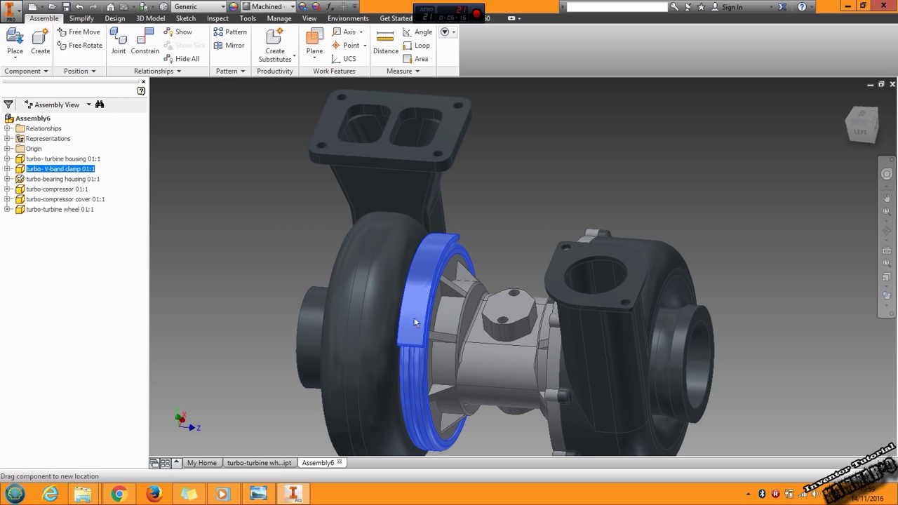
pyautogui.click(504, 273)
# Examine the assembled turbocharger and the compressor wheel through the cover's inlet, and bring up the assembly design tools.
pyautogui.scroll(5, 505, 275)
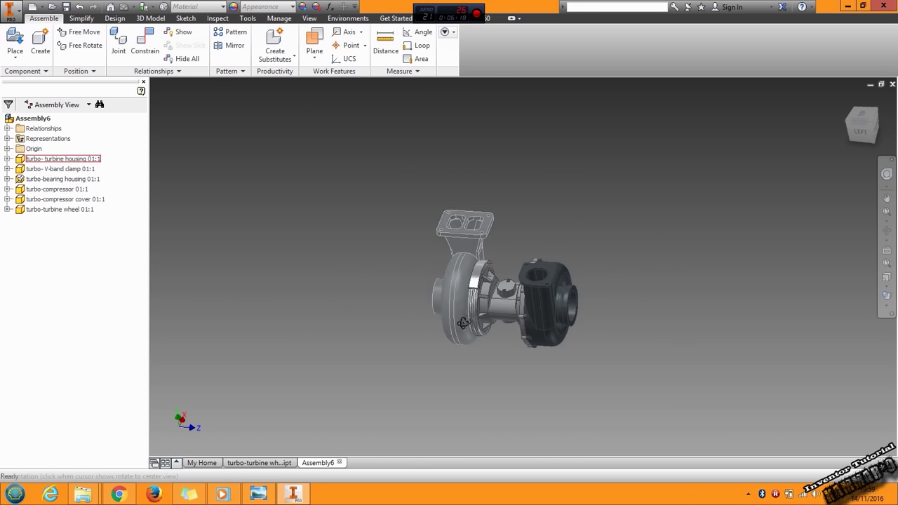
pyautogui.keyDown('shift'); pyautogui.moveTo(462, 314); pyautogui.dragTo(311, 299, button='middle'); pyautogui.keyUp('shift')
pyautogui.scroll(-3, 500, 326)
pyautogui.scroll(5, 516, 328)
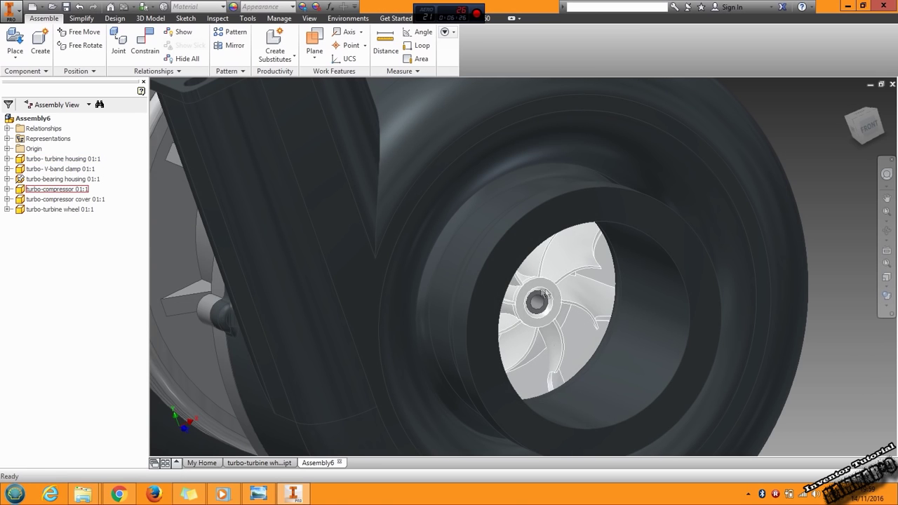
pyautogui.scroll(-5, 546, 312)
pyautogui.keyDown('shift'); pyautogui.moveTo(546, 313); pyautogui.dragTo(585, 311, button='middle'); pyautogui.keyUp('shift')
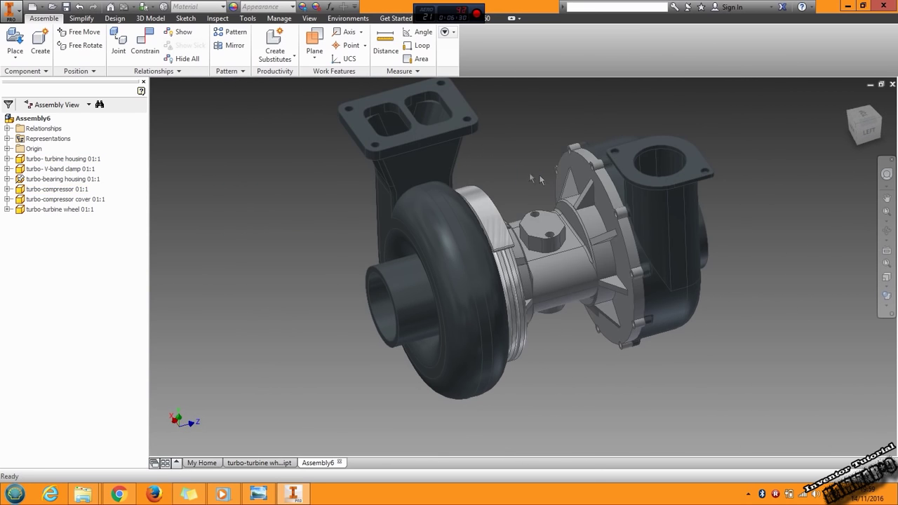
pyautogui.click(121, 20)
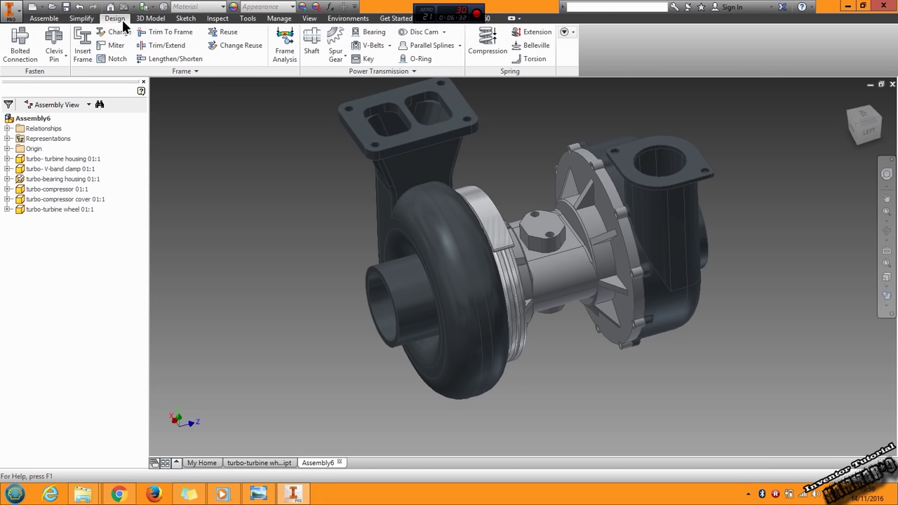
# Start a bolted connection and save the assembly as Assembly turbo 01 in the V12 engine folder.
pyautogui.click(19, 53)
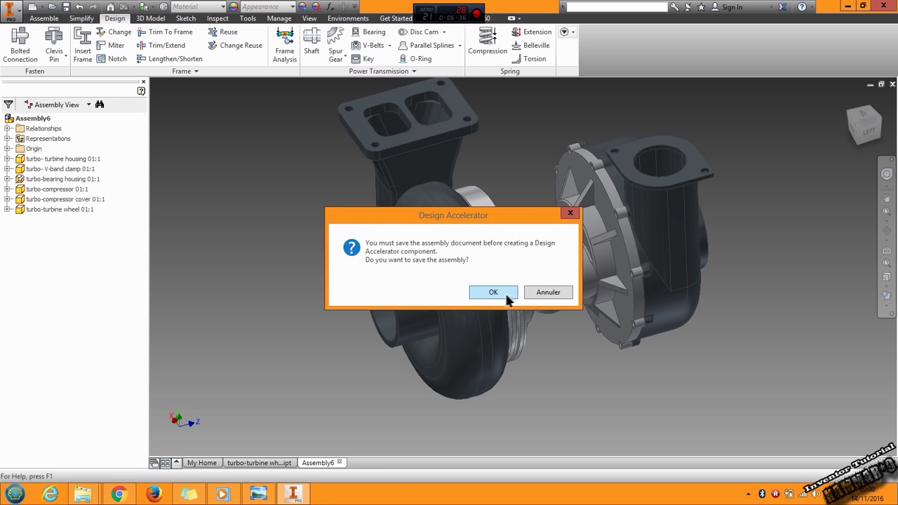
pyautogui.click(492, 292)
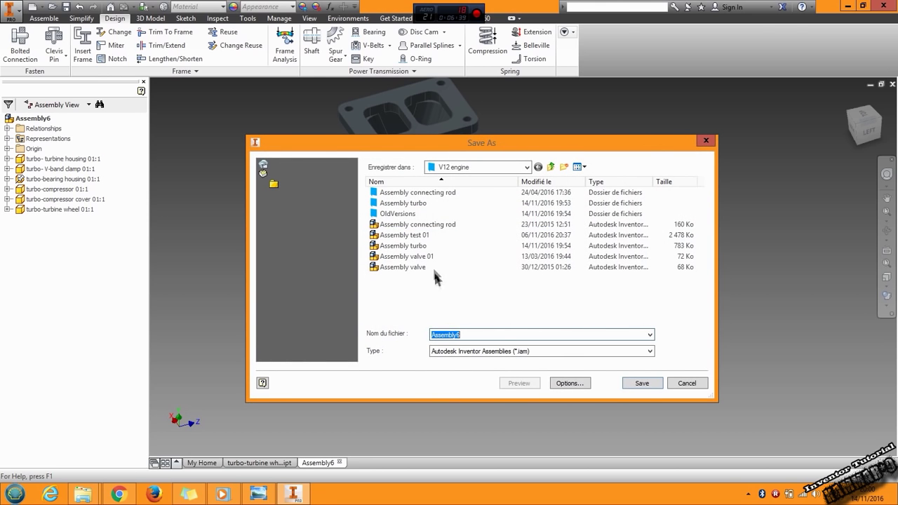
pyautogui.click(402, 245)
pyautogui.click(498, 335)
pyautogui.click(647, 384)
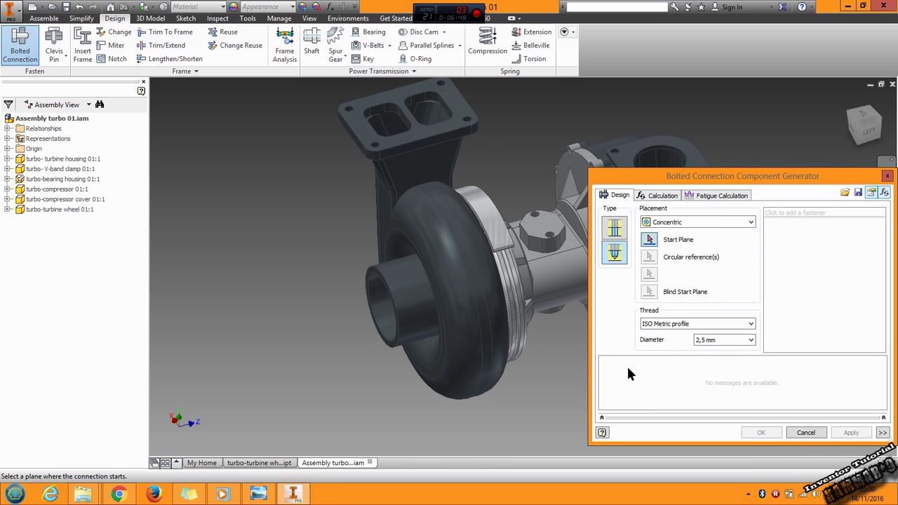
# Place the blind connection concentric to a bearing housing flange hole, starting on the flange's outer face, with the blind start plane at the compressor cover joint.
pyautogui.moveTo(710, 176); pyautogui.dragTo(713, 133)
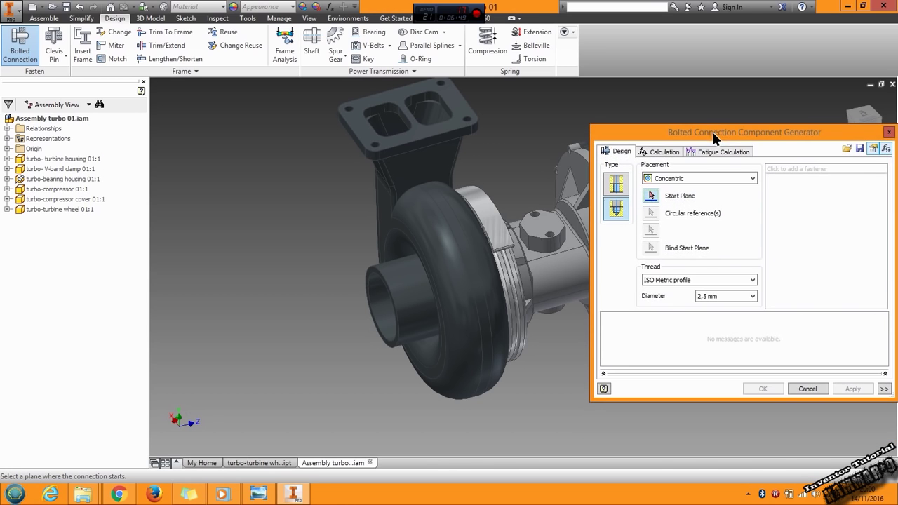
pyautogui.click(711, 170)
pyautogui.click(680, 199)
pyautogui.moveTo(467, 255); pyautogui.dragTo(342, 250, button='middle')
pyautogui.scroll(-6, 433, 172)
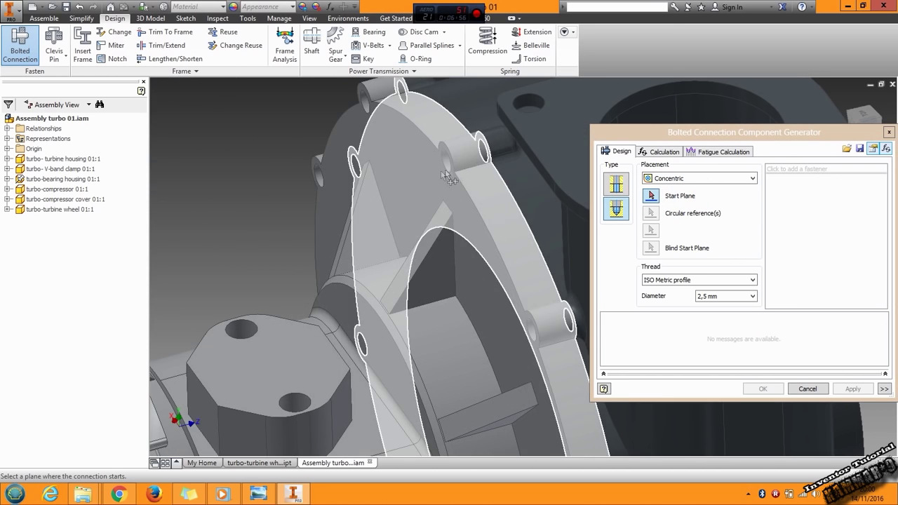
pyautogui.click(433, 172)
pyautogui.moveTo(431, 191); pyautogui.dragTo(401, 224, button='middle')
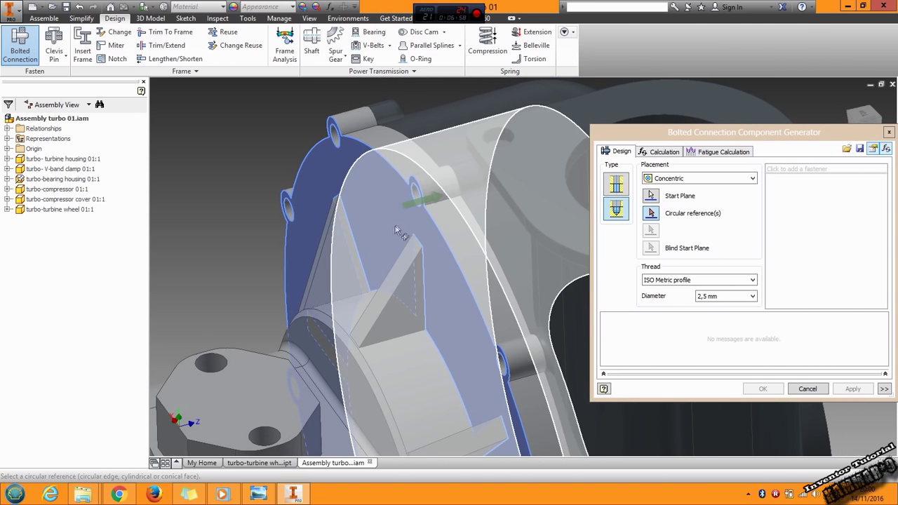
pyautogui.click(421, 205)
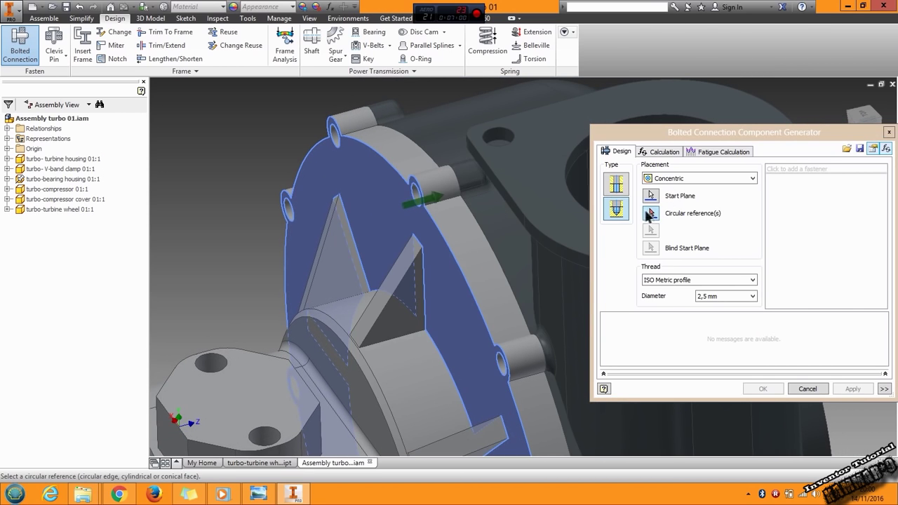
pyautogui.click(415, 194)
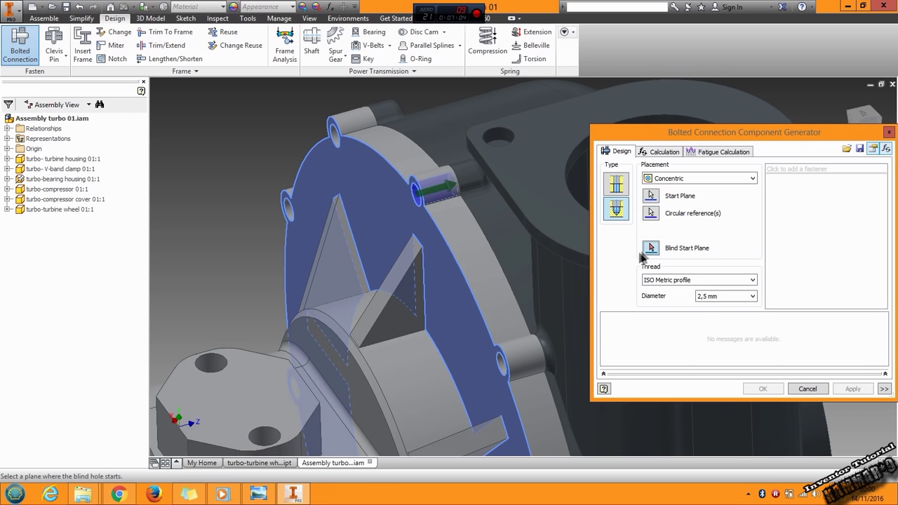
pyautogui.click(471, 218)
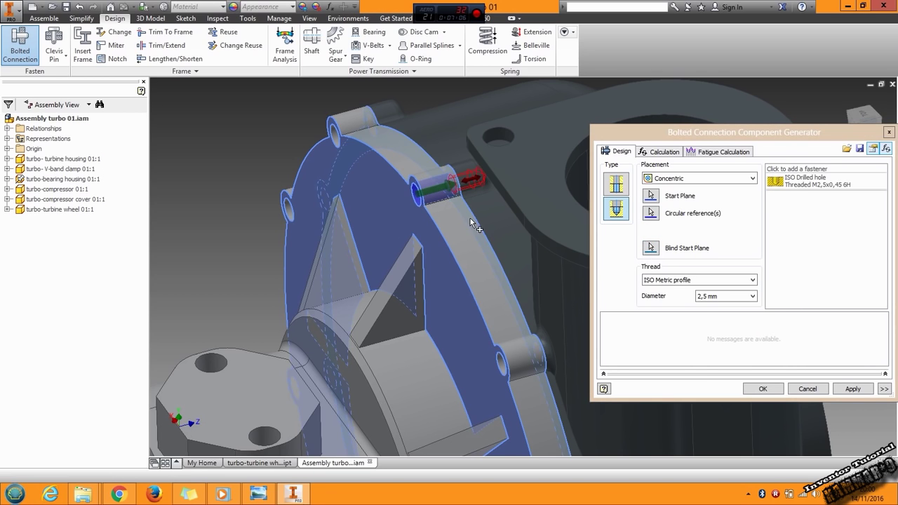
pyautogui.moveTo(429, 229); pyautogui.dragTo(368, 237, button='middle')
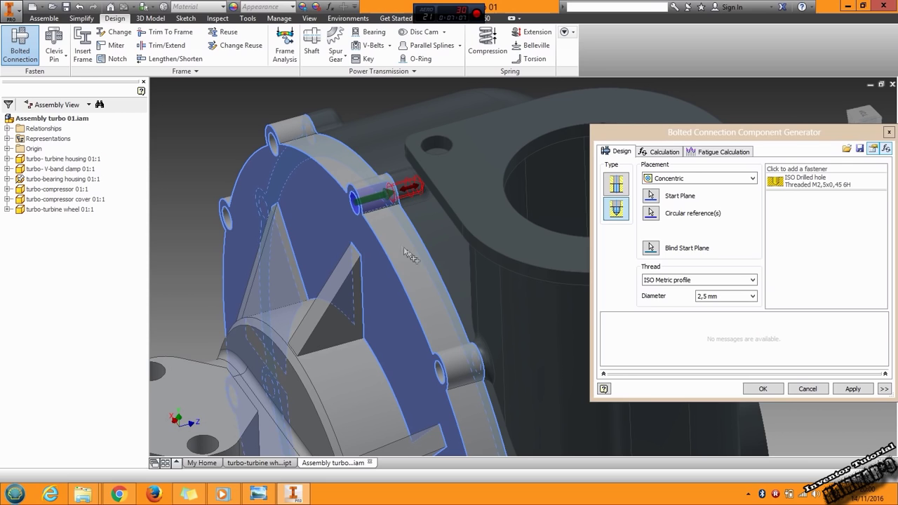
# Set the bolted connection's thread diameter to 3 mm with the ISO Metric profile.
pyautogui.click(726, 296)
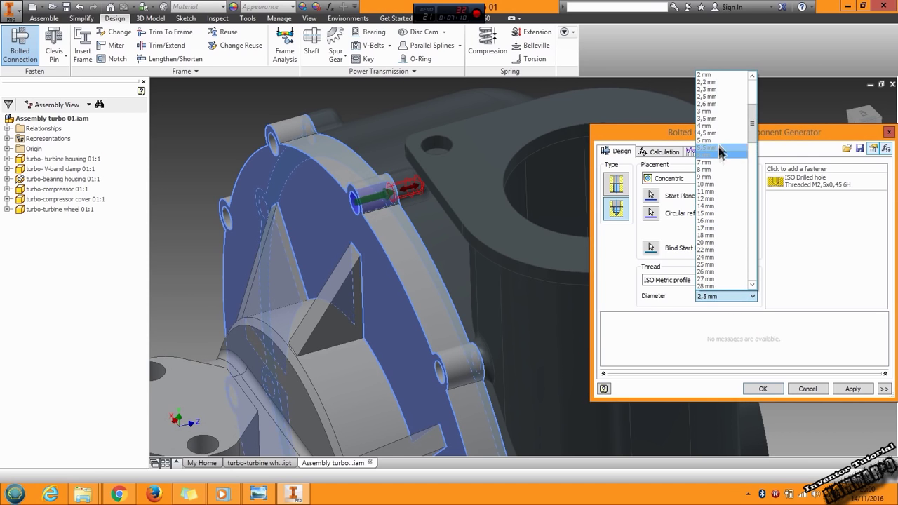
pyautogui.scroll(2, 713, 116)
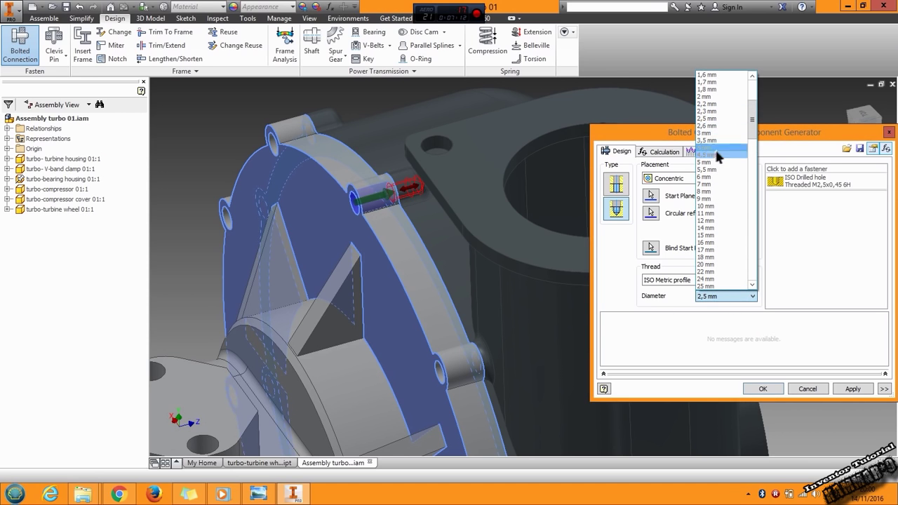
pyautogui.click(713, 141)
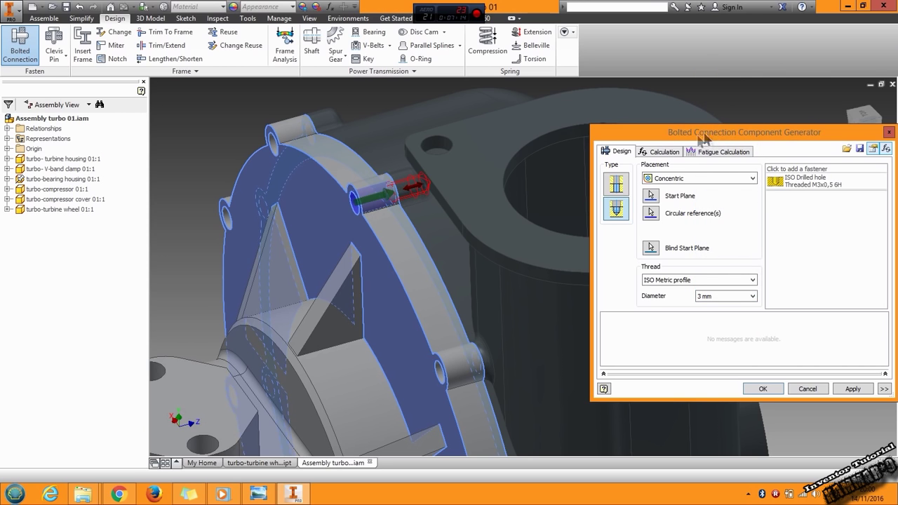
pyautogui.moveTo(463, 196); pyautogui.dragTo(419, 204, button='middle')
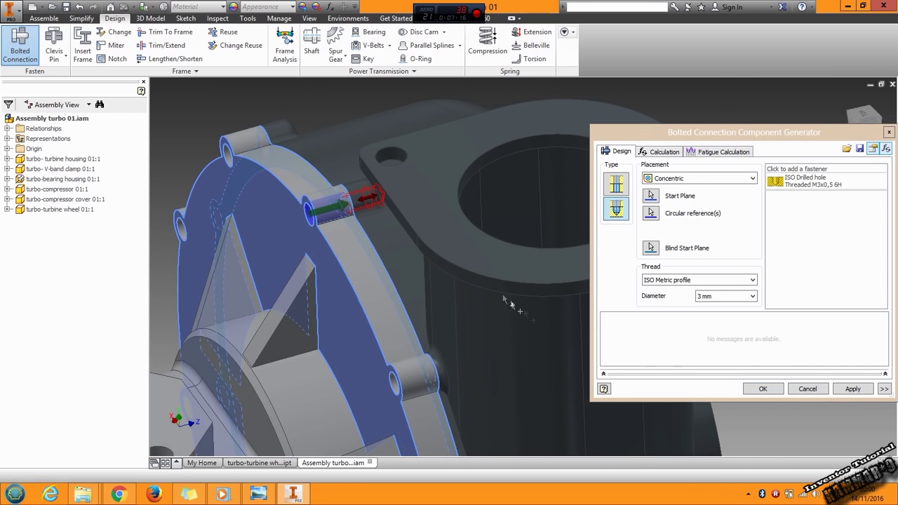
# Shorten the drilled hole's thread depth to about 1.38 mm in the top view.
pyautogui.scroll(8, 504, 296)
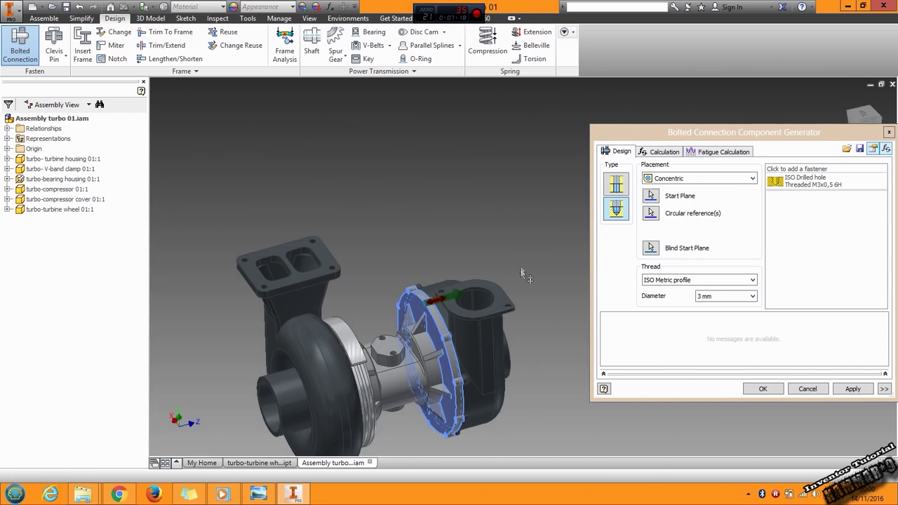
pyautogui.moveTo(724, 132); pyautogui.dragTo(678, 138)
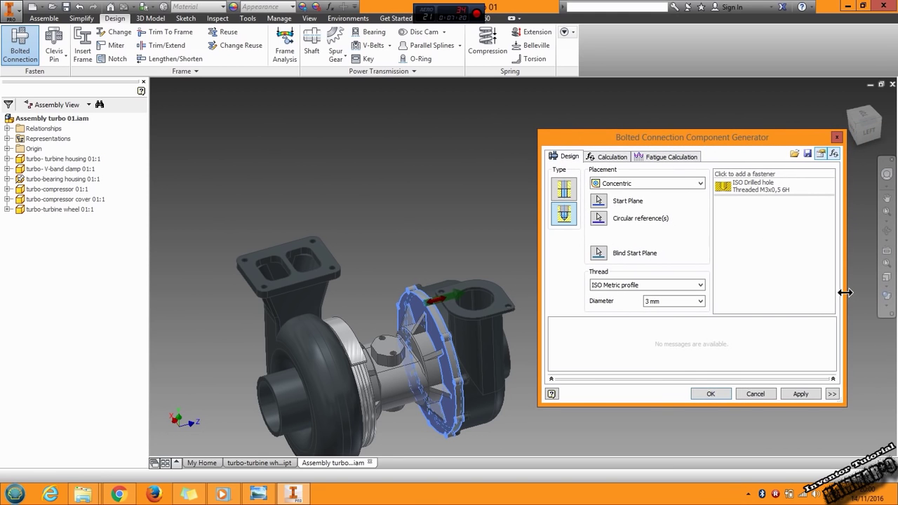
pyautogui.click(862, 113)
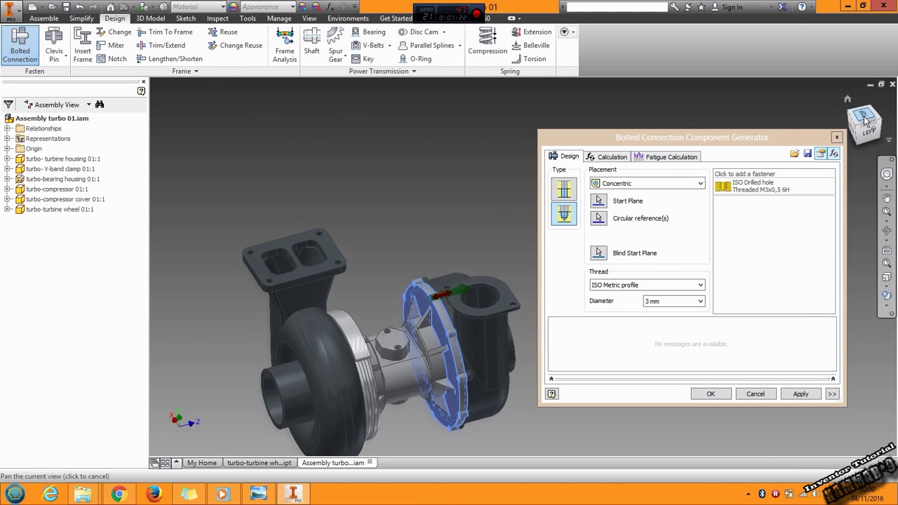
pyautogui.scroll(-5, 429, 265)
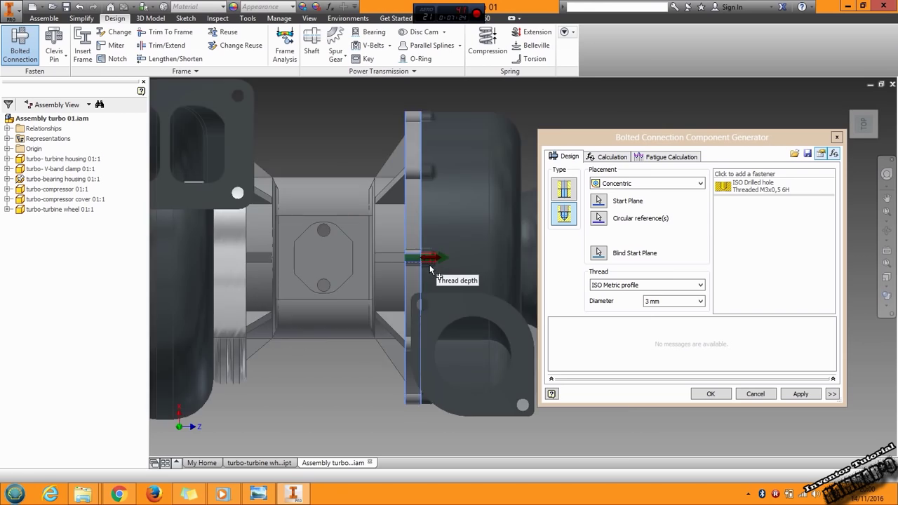
pyautogui.moveTo(430, 202); pyautogui.dragTo(395, 200)
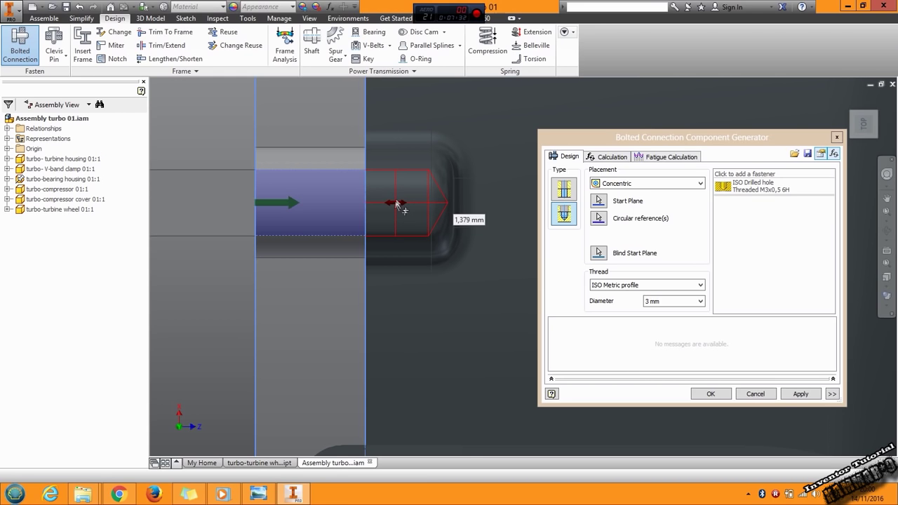
# Add a DIN 912 cylinder head cap screw to the connection and shorten it to M3 x 8.
pyautogui.click(756, 176)
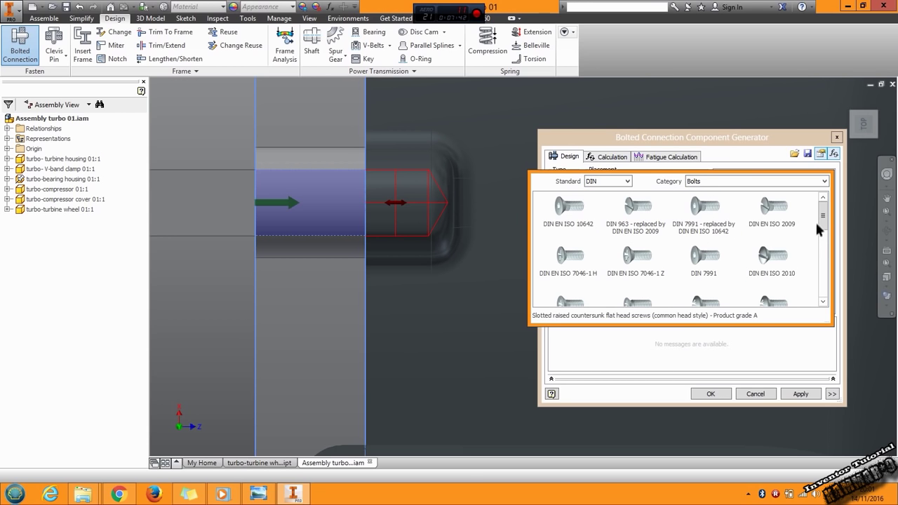
pyautogui.moveTo(821, 218); pyautogui.dragTo(823, 267)
pyautogui.click(786, 251)
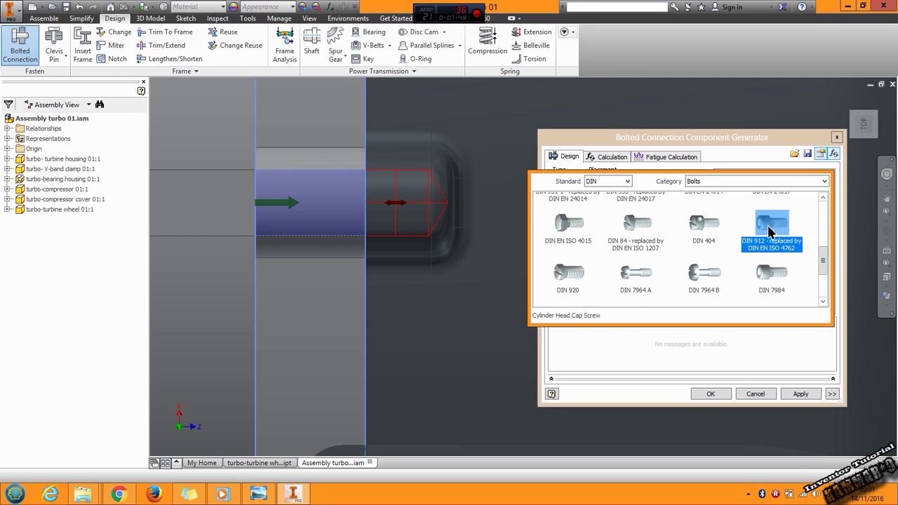
pyautogui.click(771, 232)
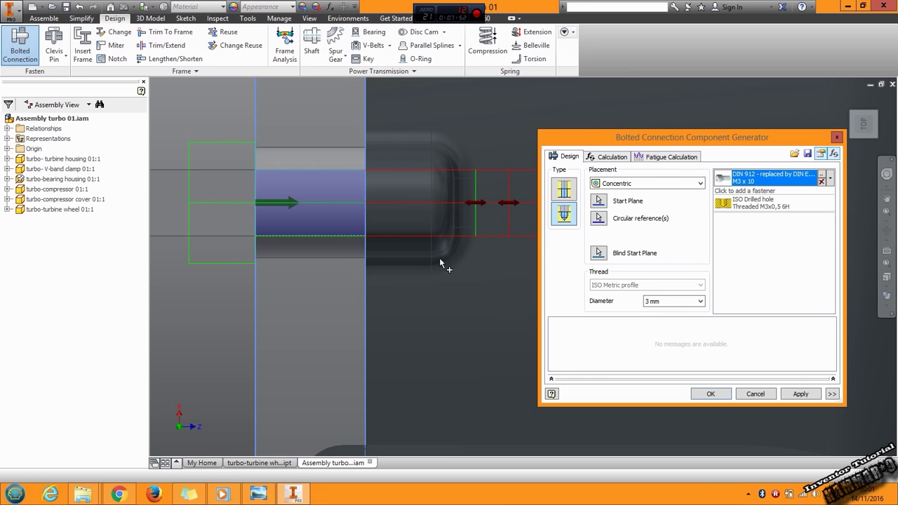
pyautogui.moveTo(439, 257); pyautogui.dragTo(453, 302, button='middle')
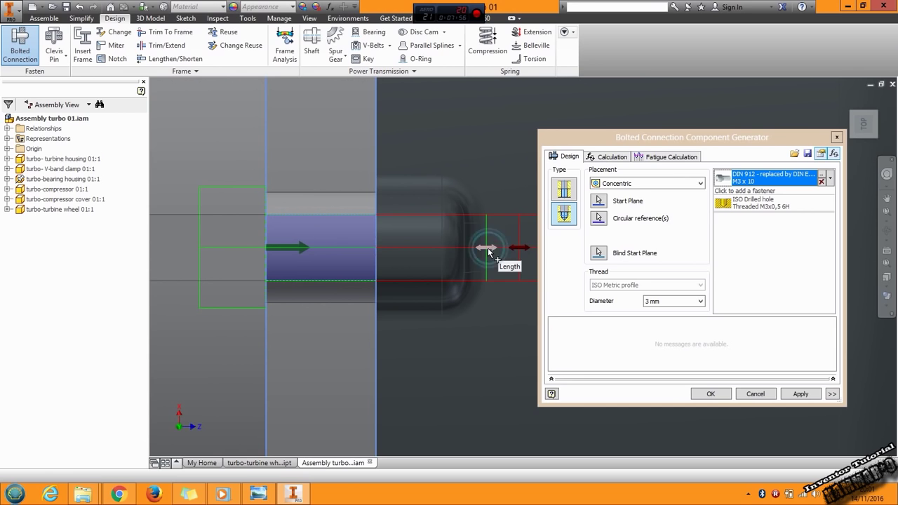
pyautogui.moveTo(459, 250)
pyautogui.mouseDown()
pyautogui.moveTo(426, 251)
pyautogui.moveTo(442, 250)
pyautogui.mouseUp()
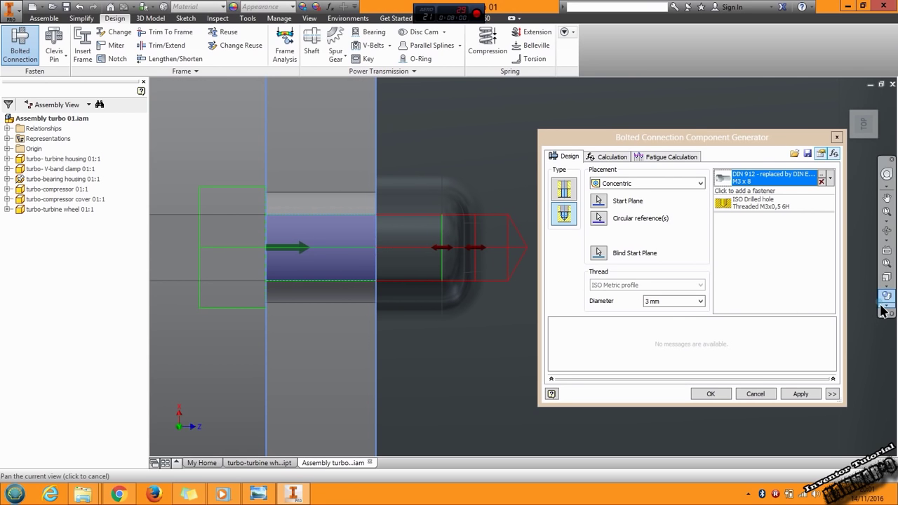
# Check the screw preview in wireframe display, create the bolted connection with the proposed file name, and close the generator.
pyautogui.click(882, 308)
pyautogui.click(775, 360)
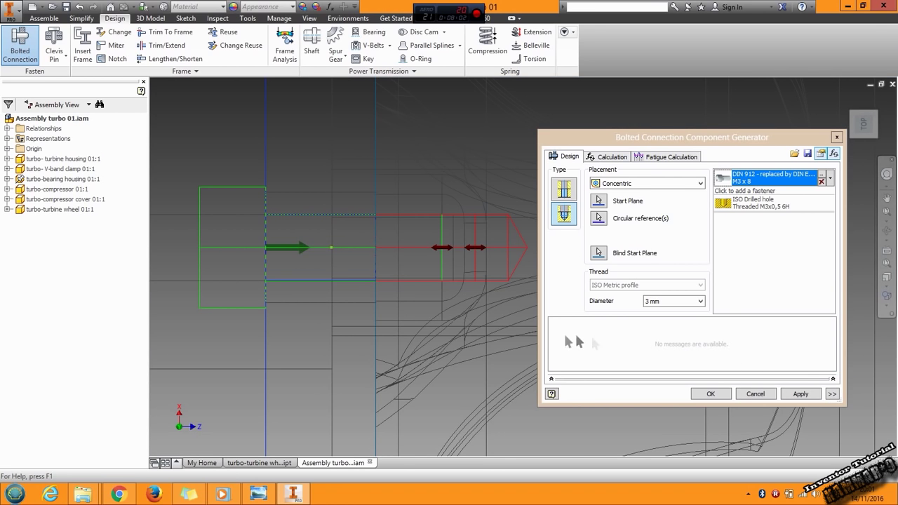
pyautogui.moveTo(417, 316); pyautogui.dragTo(413, 377, button='middle')
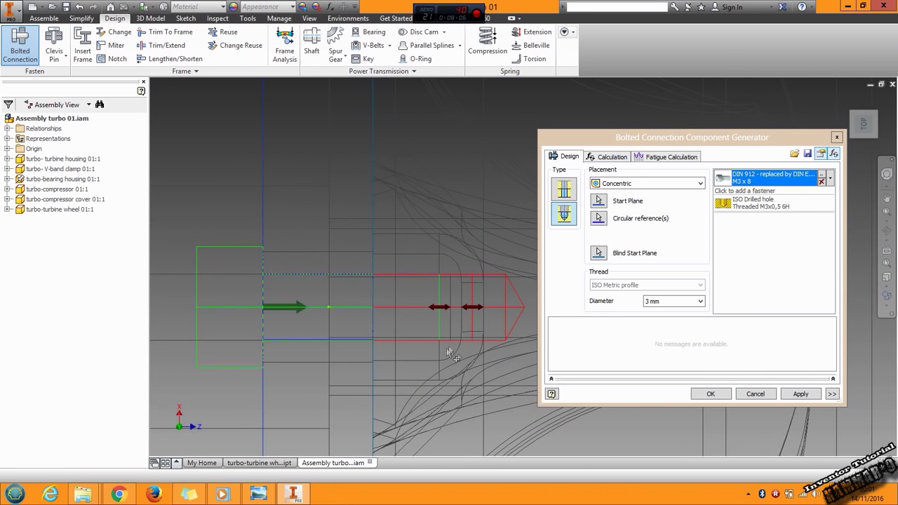
pyautogui.click(805, 398)
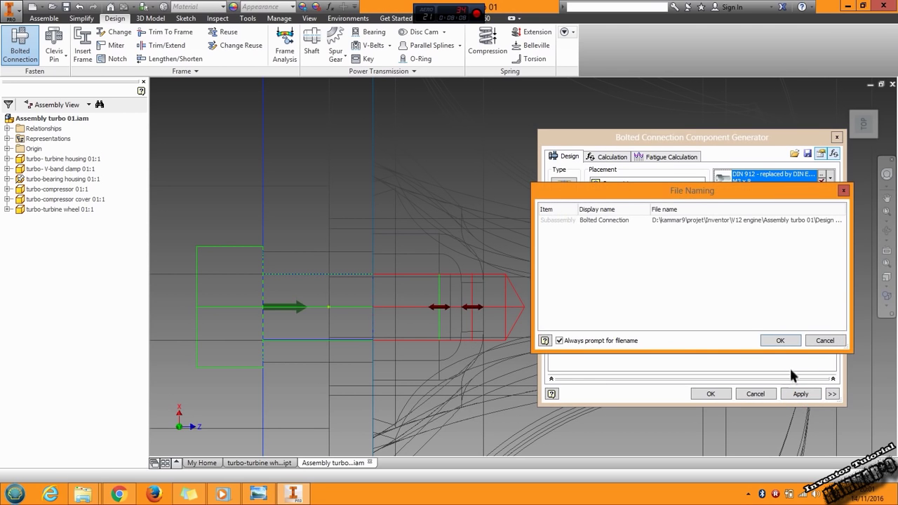
pyautogui.click(782, 342)
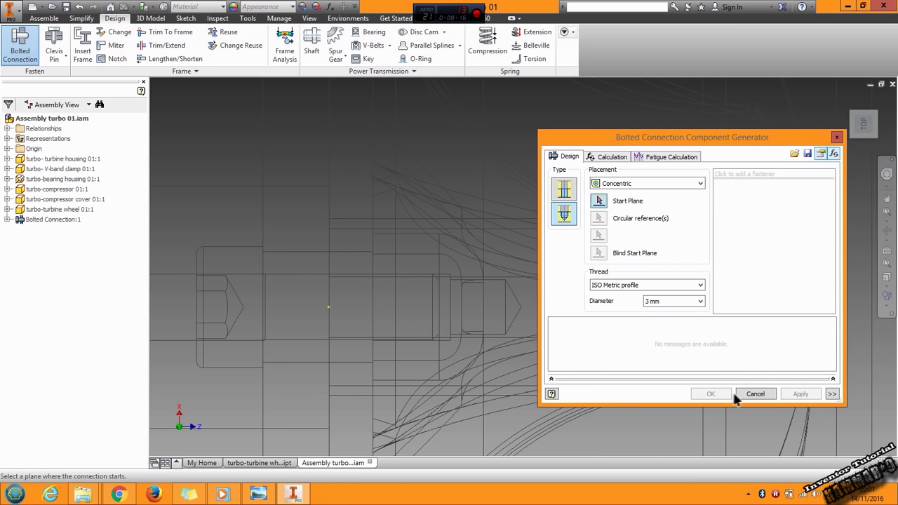
pyautogui.click(752, 393)
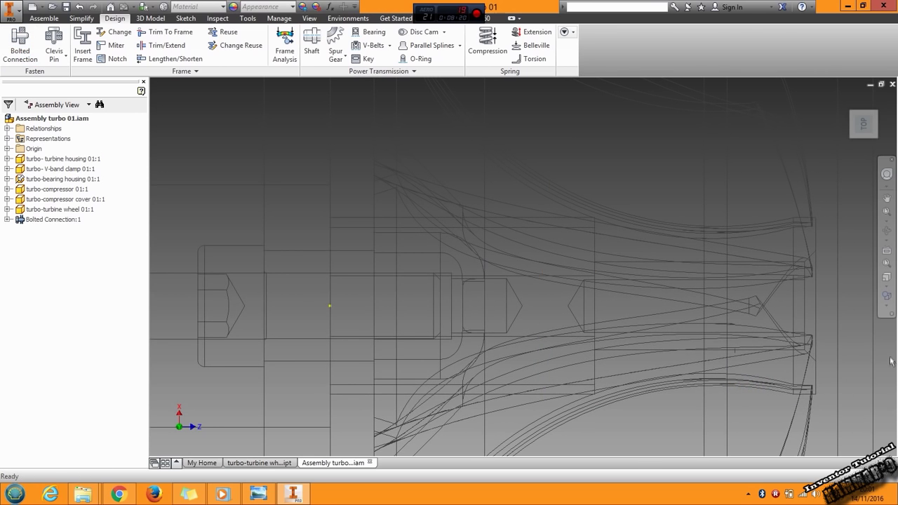
# Examine the screw and its hole at the compressor cover with hidden edges displayed, and switch the display to Shaded with edges.
pyautogui.click(892, 303)
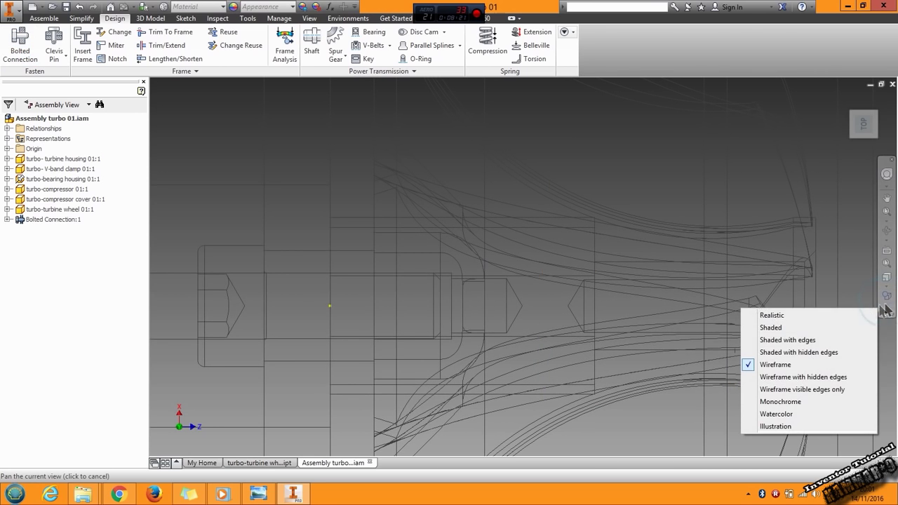
pyautogui.click(792, 352)
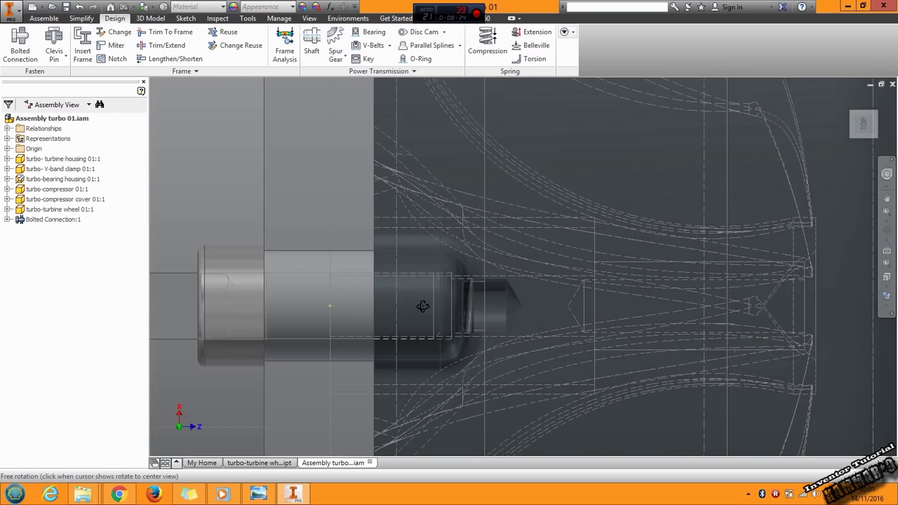
pyautogui.keyDown('shift'); pyautogui.moveTo(423, 306); pyautogui.dragTo(398, 304, button='middle'); pyautogui.keyUp('shift')
pyautogui.press('Escape')
pyautogui.scroll(-5, 402, 306)
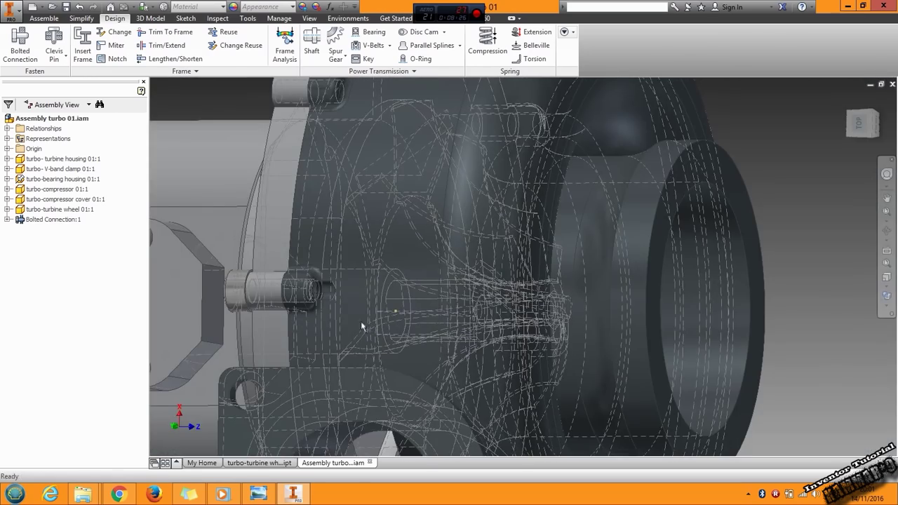
pyautogui.keyDown('shift'); pyautogui.moveTo(333, 310); pyautogui.dragTo(374, 314, button='middle'); pyautogui.keyUp('shift')
pyautogui.click(889, 302)
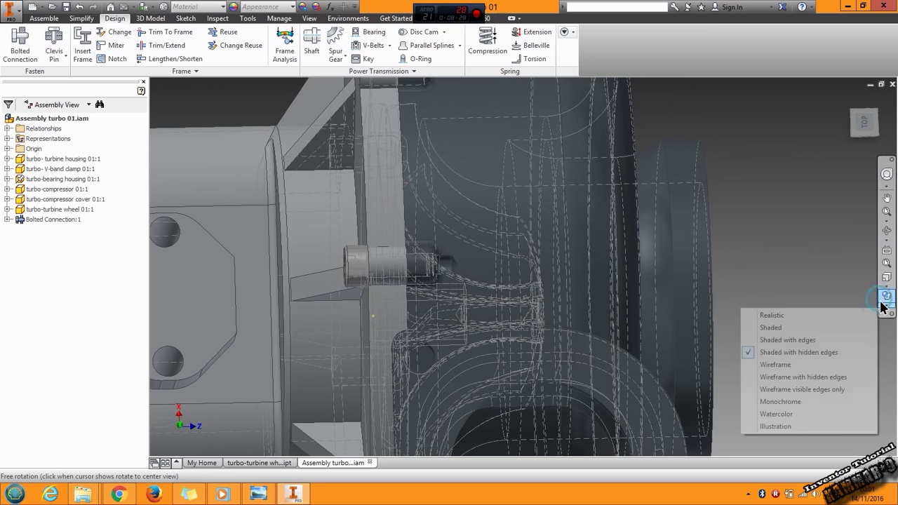
pyautogui.click(787, 340)
pyautogui.scroll(4, 411, 291)
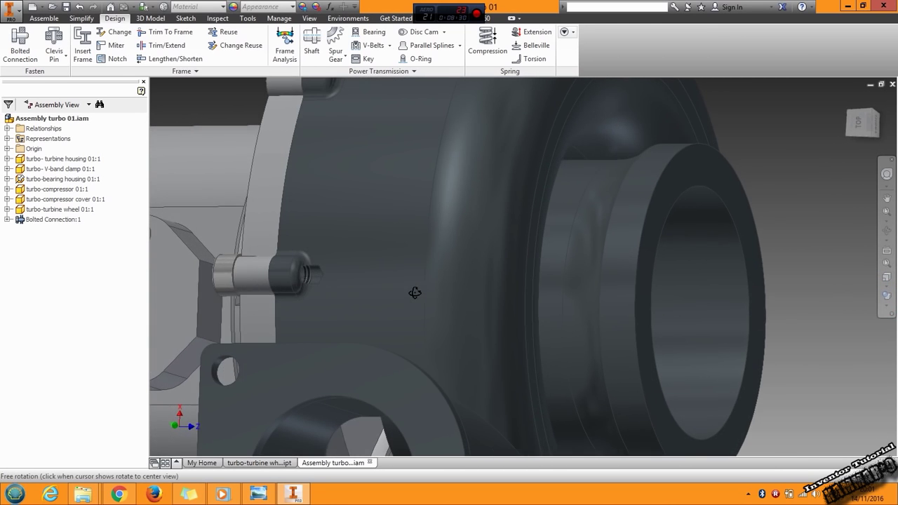
pyautogui.scroll(4, 266, 282)
pyautogui.moveTo(268, 283); pyautogui.dragTo(348, 298, button='middle')
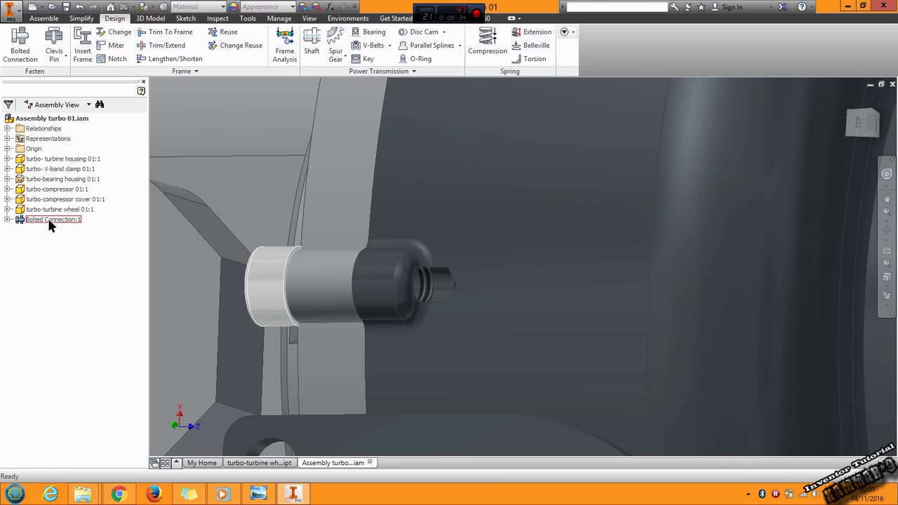
# Edit the bolted connection with the Design Accelerator, shorten its drilled hole and thread depth in the top view, and apply the change.
pyautogui.click(47, 219)
pyautogui.rightClick(48, 220)
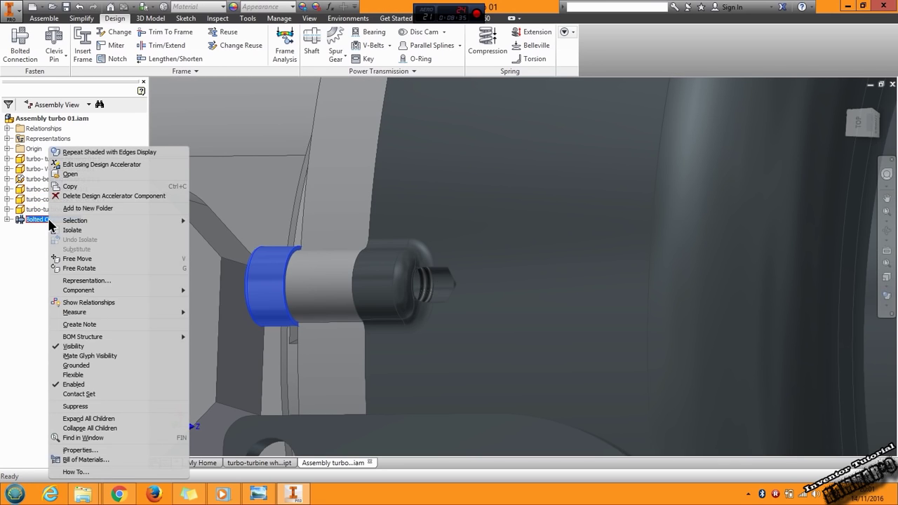
pyautogui.click(85, 164)
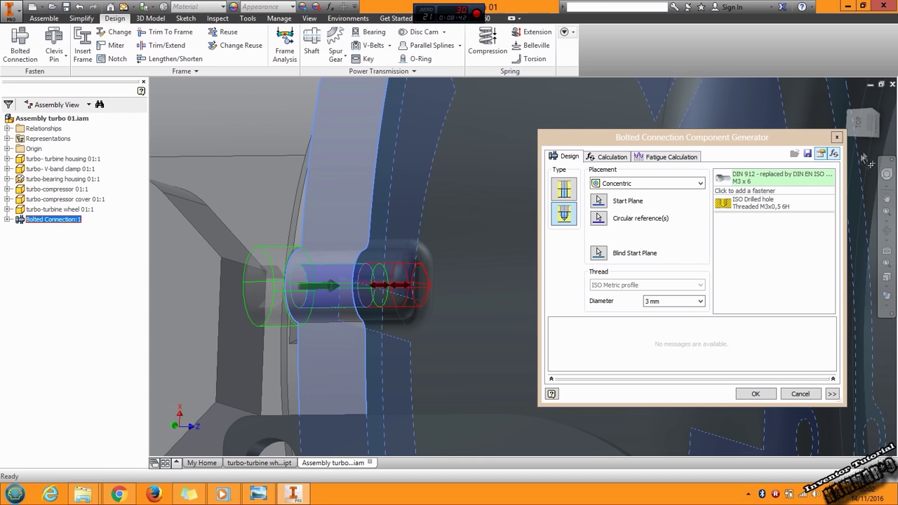
pyautogui.click(863, 126)
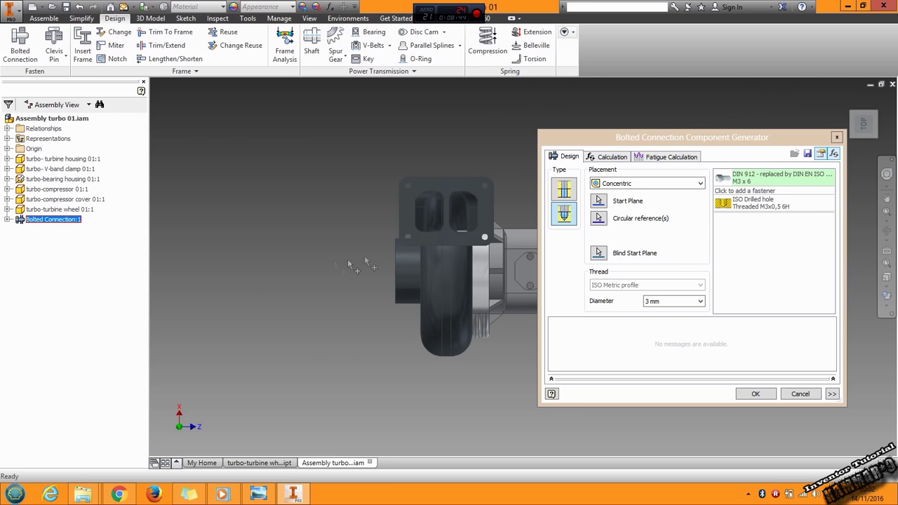
pyautogui.click(560, 216)
pyautogui.scroll(3, 356, 280)
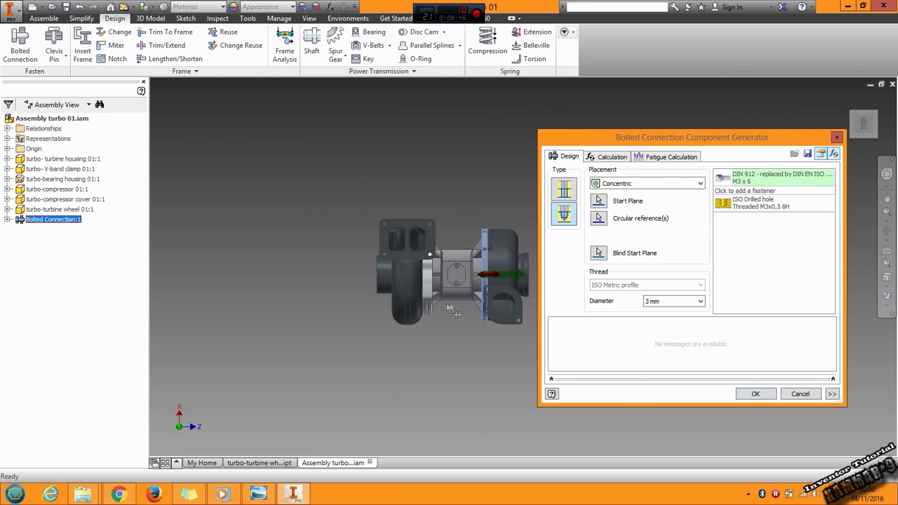
pyautogui.scroll(5, 391, 303)
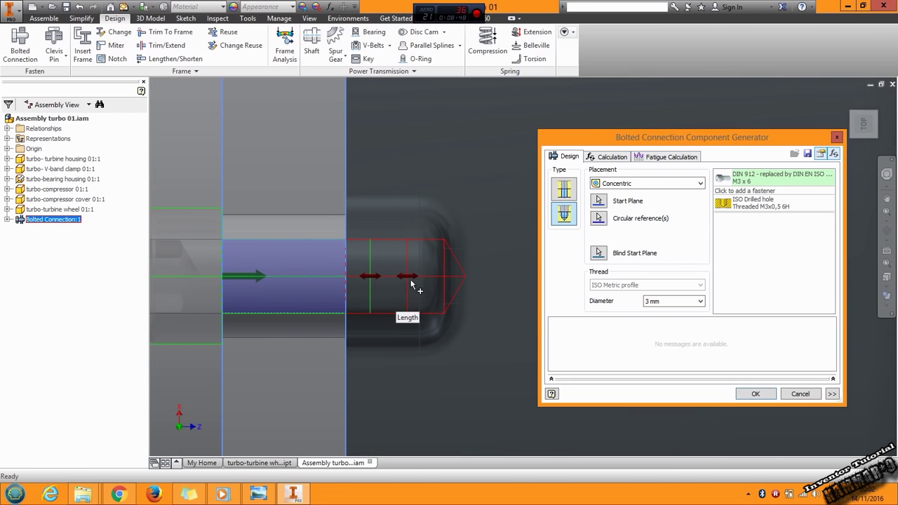
pyautogui.moveTo(412, 282); pyautogui.dragTo(376, 280)
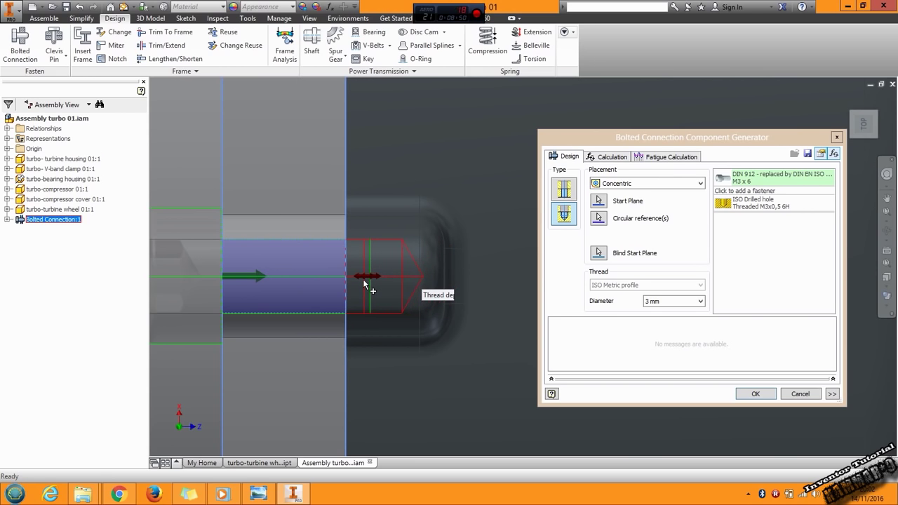
pyautogui.click(755, 394)
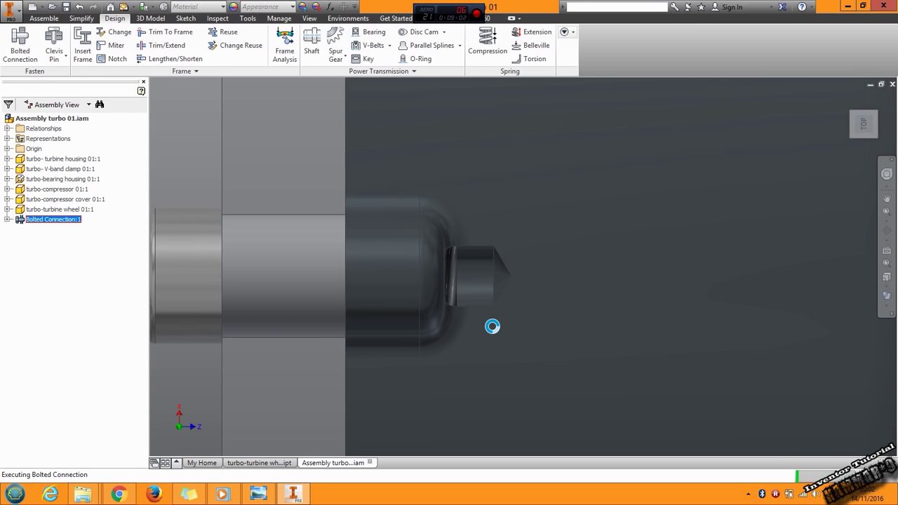
# Examine the screw and its hole from several angles around the bearing housing flange and compressor cover.
pyautogui.scroll(2, 539, 292)
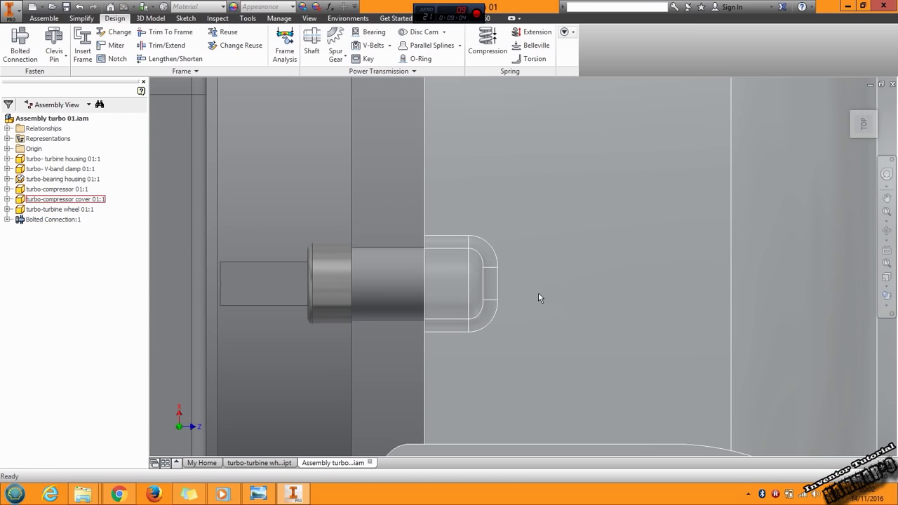
pyautogui.keyDown('shift'); pyautogui.moveTo(480, 294); pyautogui.dragTo(542, 243, button='middle'); pyautogui.keyUp('shift')
pyautogui.scroll(4, 489, 274)
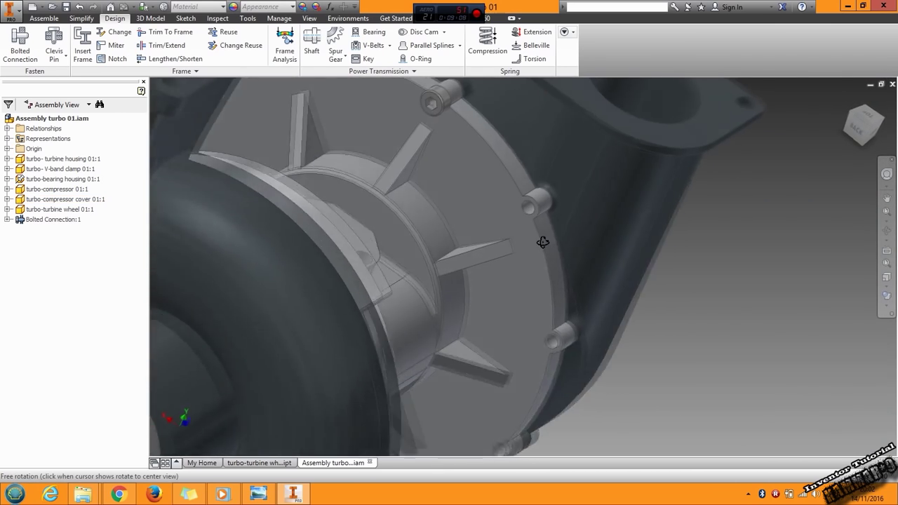
pyautogui.scroll(3, 537, 241)
pyautogui.scroll(2, 538, 241)
pyautogui.scroll(-4, 501, 195)
pyautogui.keyDown('shift'); pyautogui.moveTo(526, 204); pyautogui.dragTo(491, 186, button='middle'); pyautogui.keyUp('shift')
pyautogui.click(412, 191)
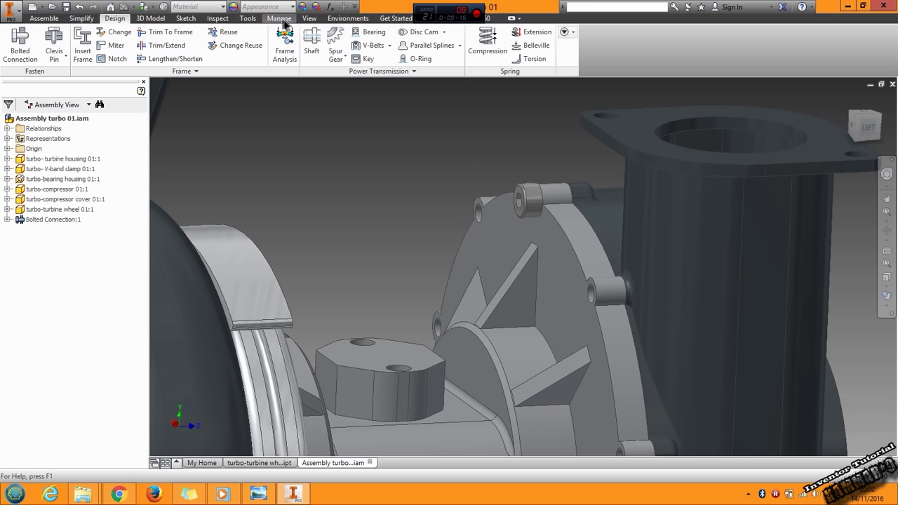
# Inspect the screw and its drilled hole in a half section view through the turbine housing's XZ plane, and close the section.
pyautogui.click(306, 19)
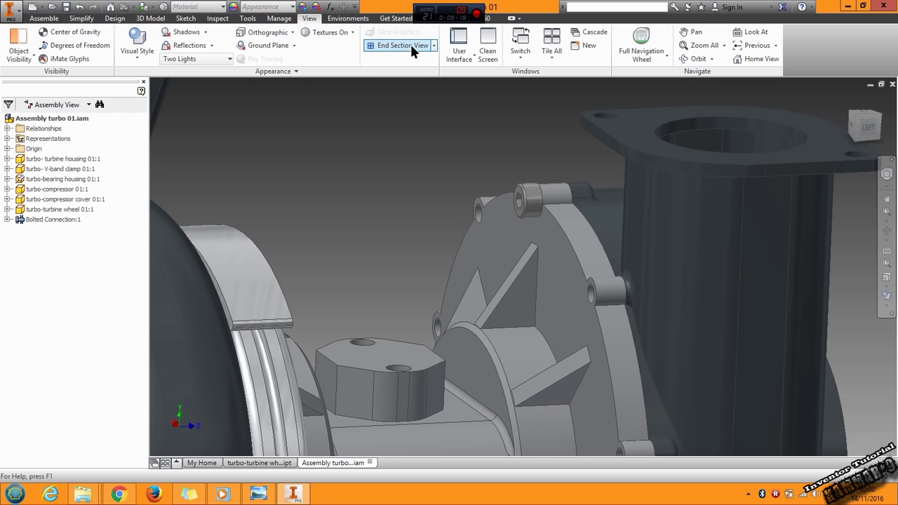
pyautogui.click(434, 46)
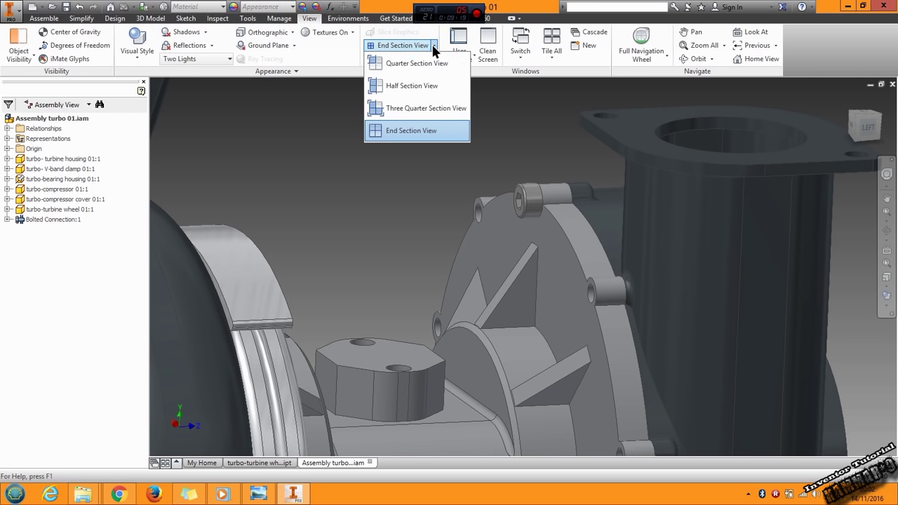
pyautogui.click(420, 86)
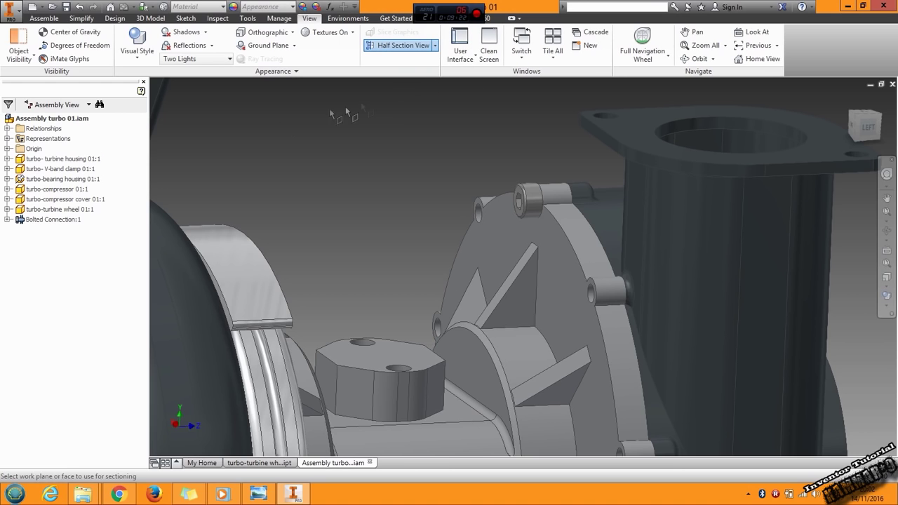
pyautogui.click(7, 158)
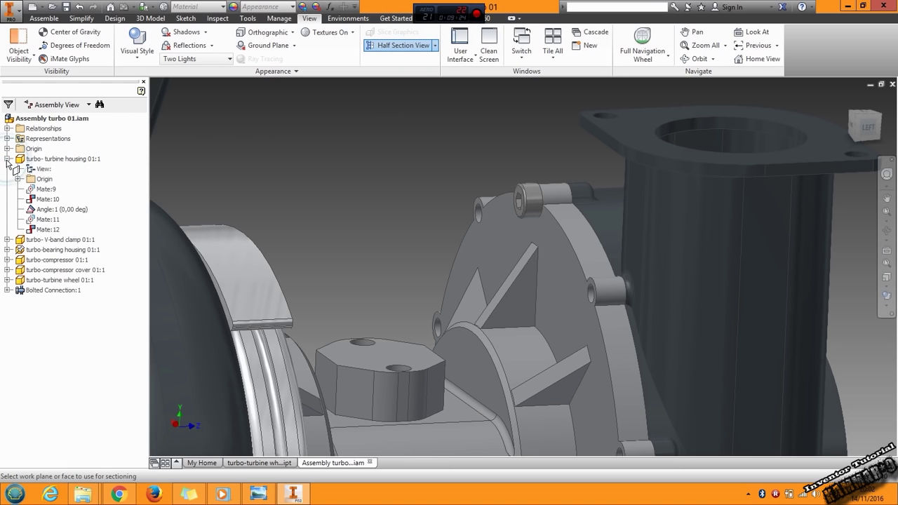
pyautogui.click(18, 179)
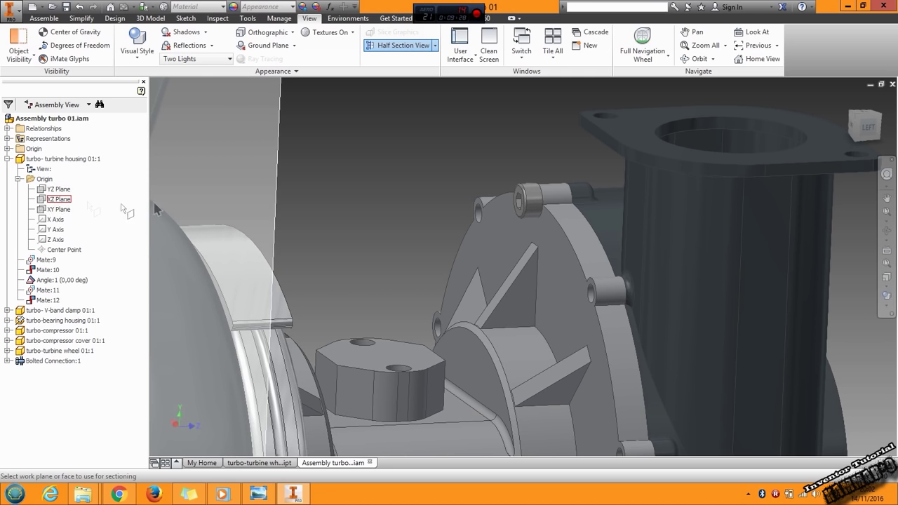
pyautogui.scroll(5, 313, 204)
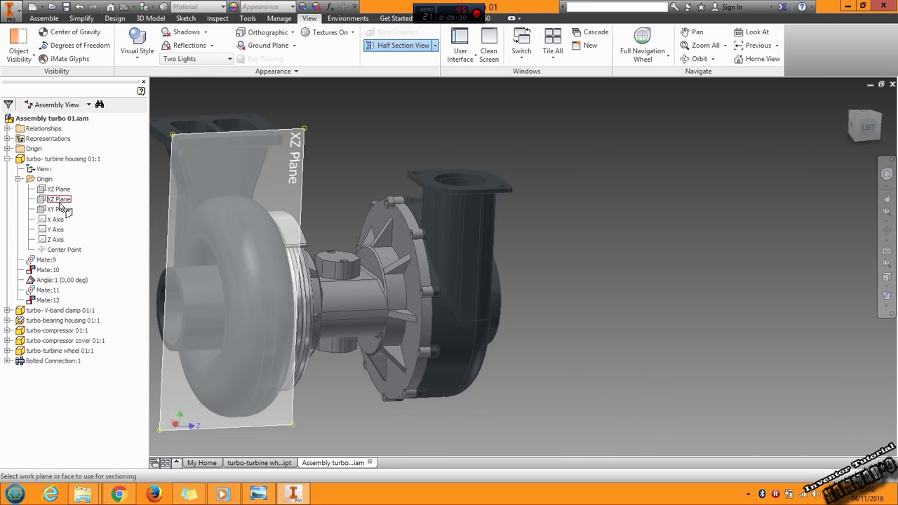
pyautogui.click(59, 200)
pyautogui.scroll(10, 392, 207)
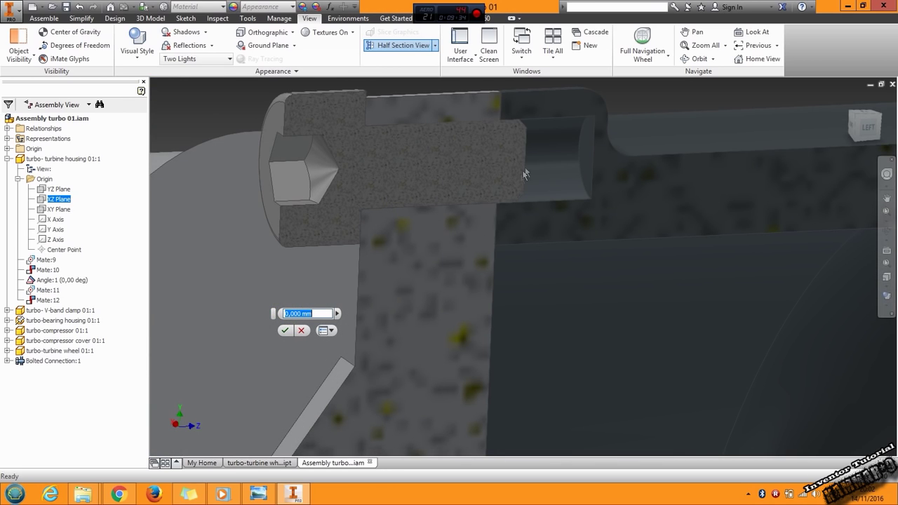
pyautogui.scroll(-3, 484, 173)
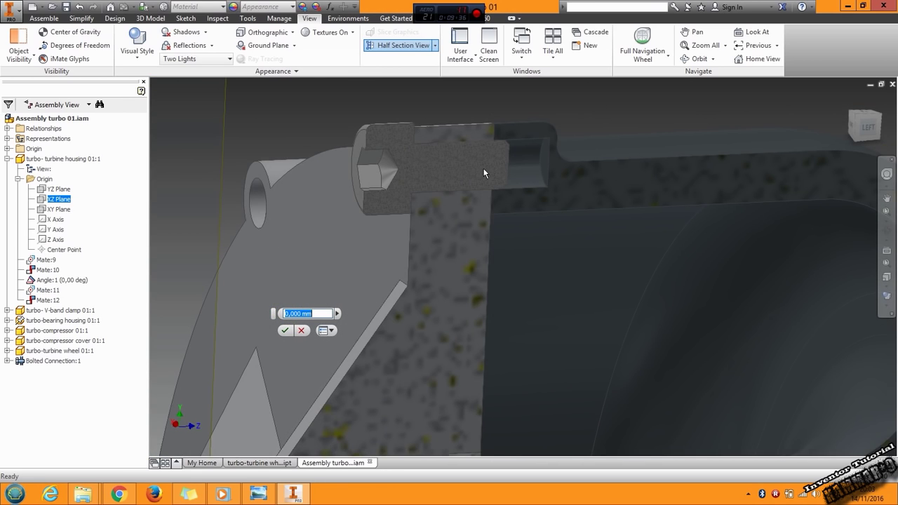
pyautogui.press('Escape')
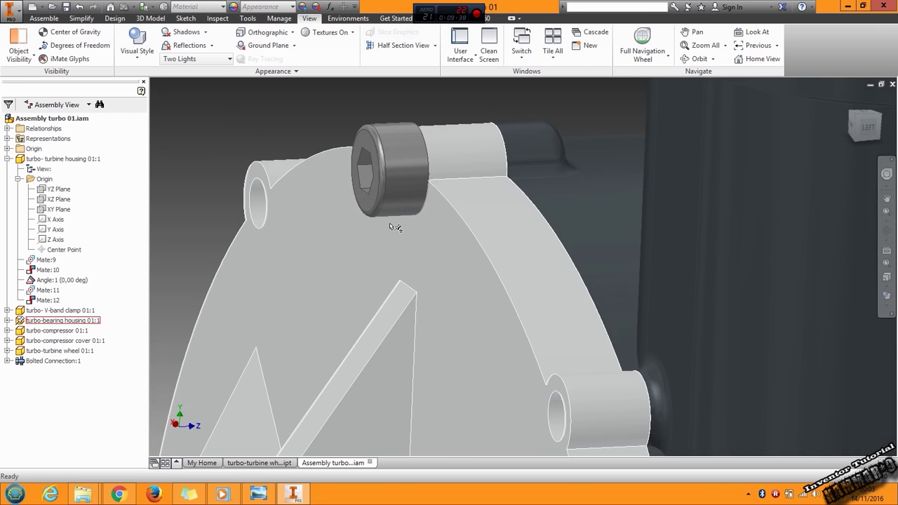
# Start a circular component pattern of the bolted connection, using the turbine housing's round bore as the rotation axis.
pyautogui.scroll(-5, 390, 224)
pyautogui.moveTo(351, 226); pyautogui.dragTo(463, 222, button='middle')
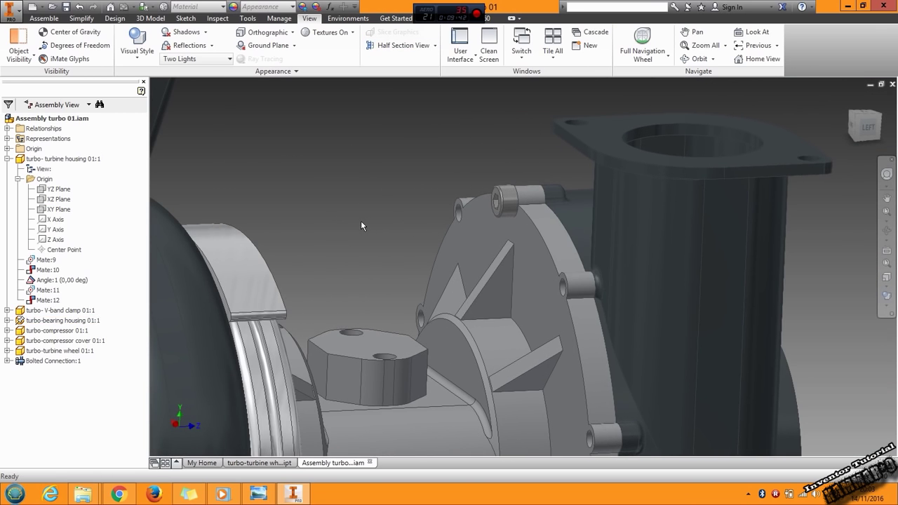
pyautogui.scroll(-4, 335, 269)
pyautogui.moveTo(356, 264); pyautogui.dragTo(450, 246, button='middle')
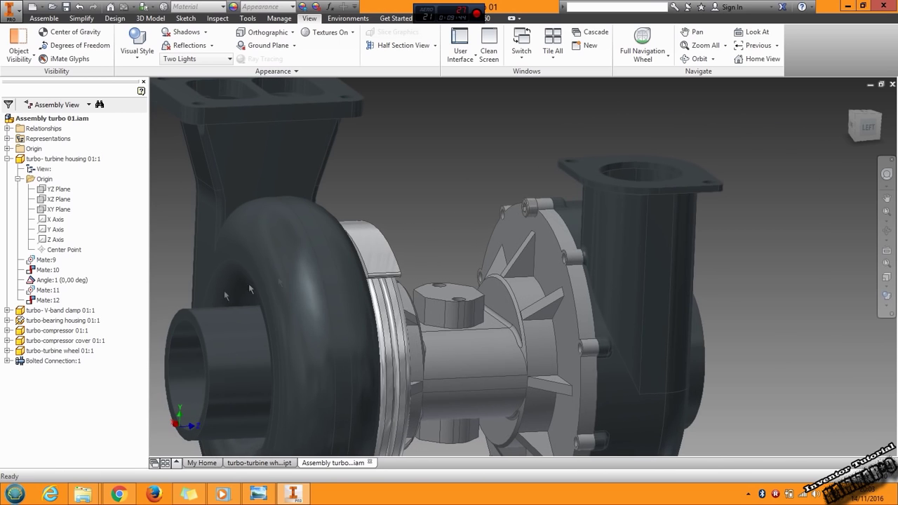
pyautogui.click(57, 361)
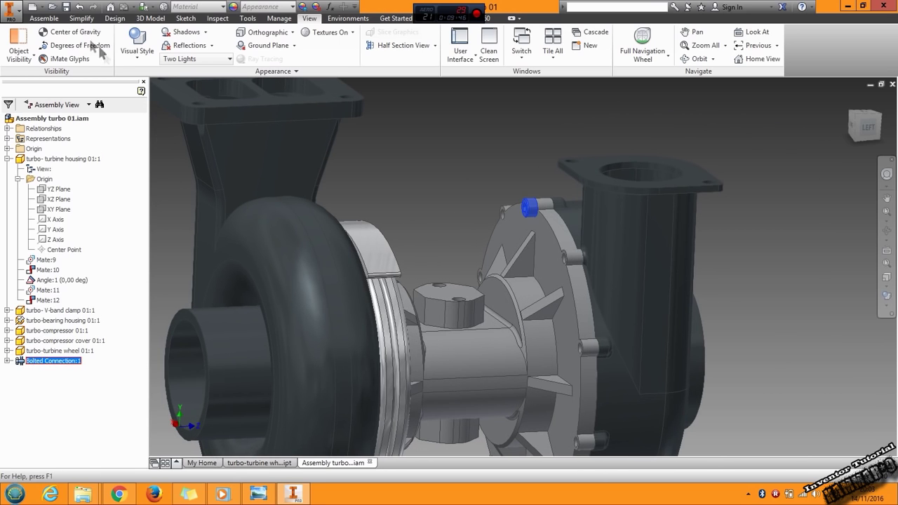
pyautogui.click(44, 18)
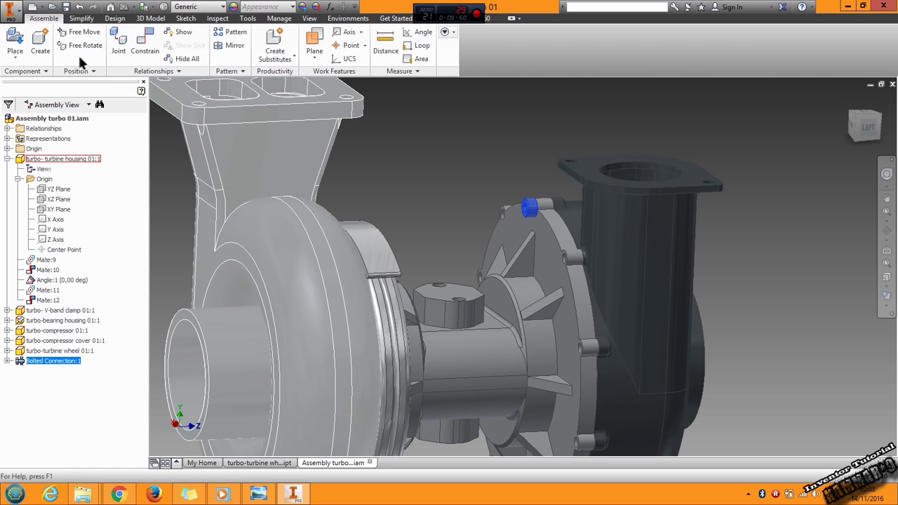
pyautogui.click(233, 32)
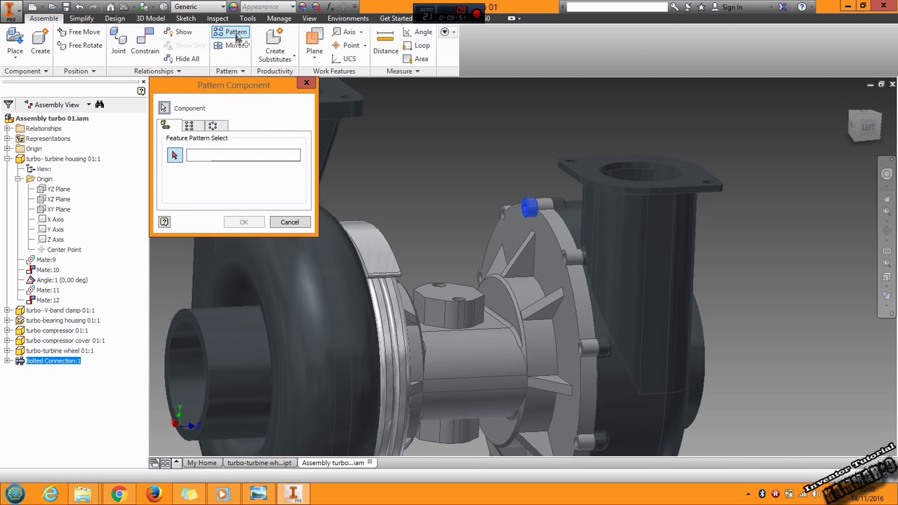
pyautogui.click(212, 124)
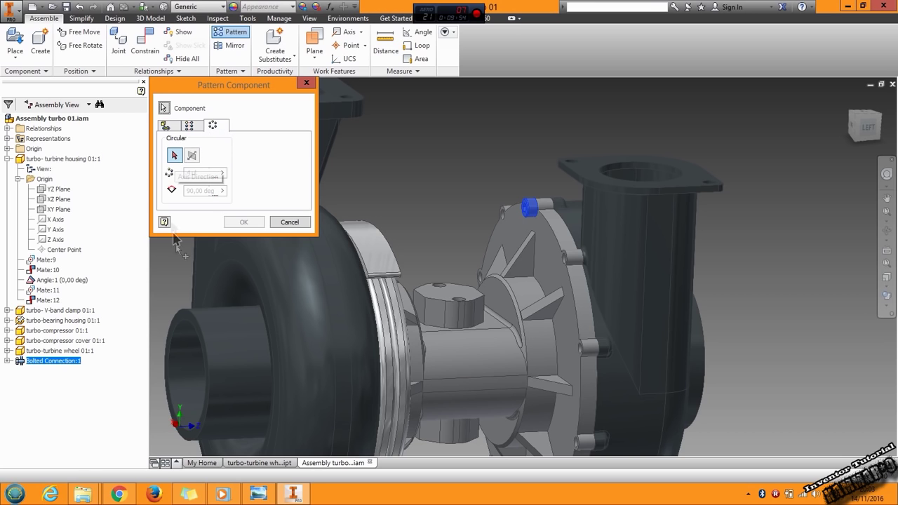
pyautogui.click(184, 324)
pyautogui.click(190, 374)
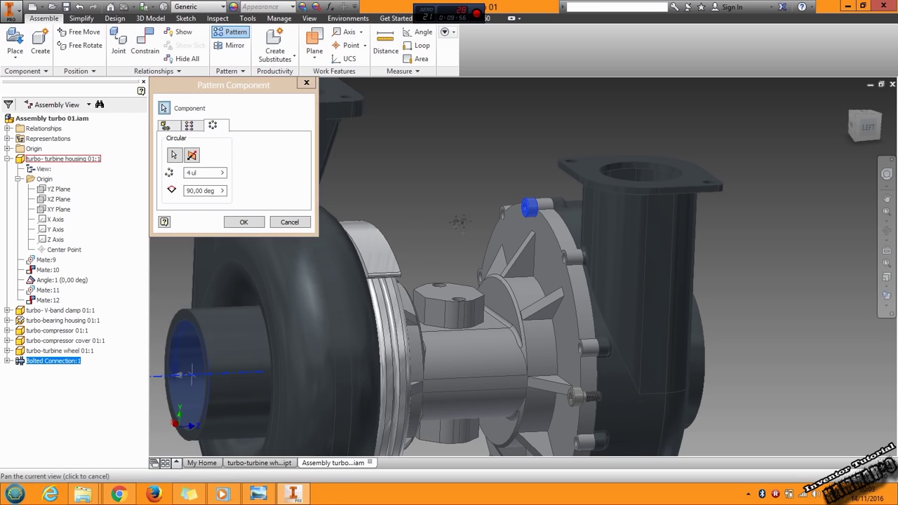
# Set the circular pattern to 10 instances at 36 degrees and create it around the flange.
pyautogui.moveTo(460, 222); pyautogui.dragTo(551, 208, button='middle')
pyautogui.moveTo(211, 170); pyautogui.dragTo(178, 173)
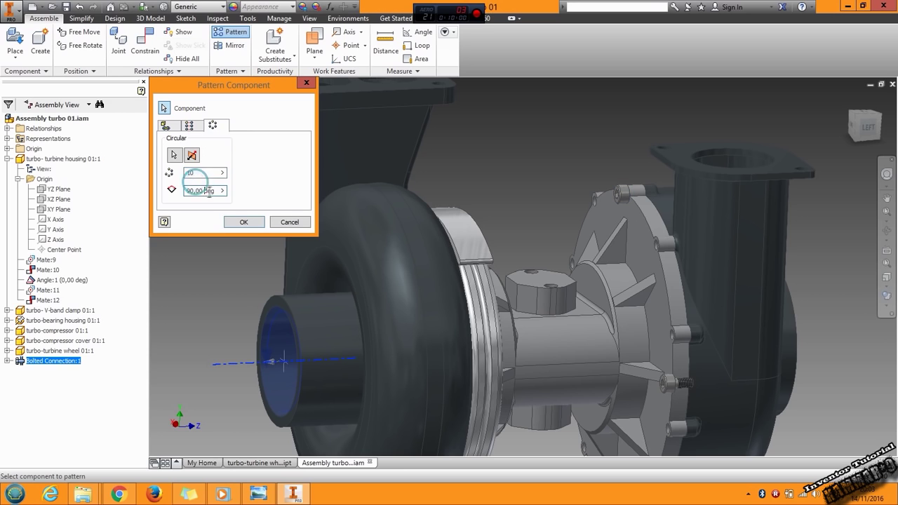
pyautogui.press('Tab')
pyautogui.write('36')
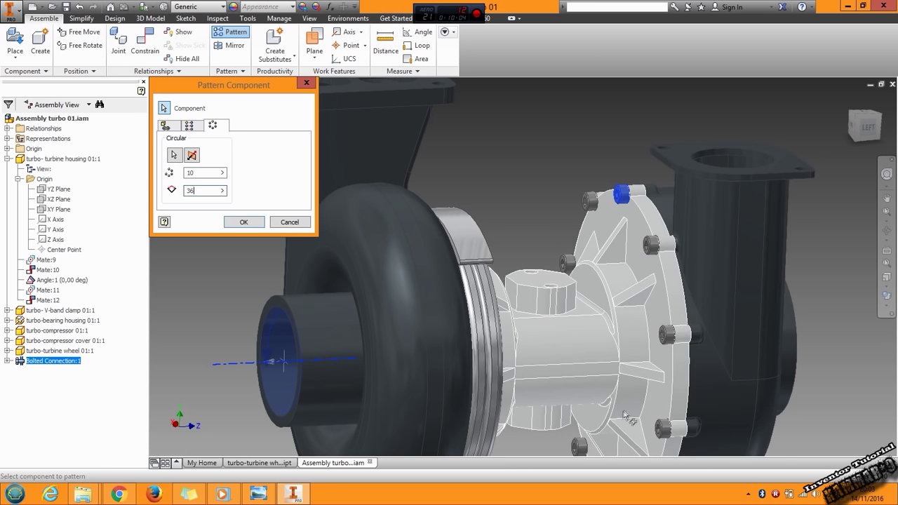
pyautogui.moveTo(571, 247); pyautogui.dragTo(621, 197, button='middle')
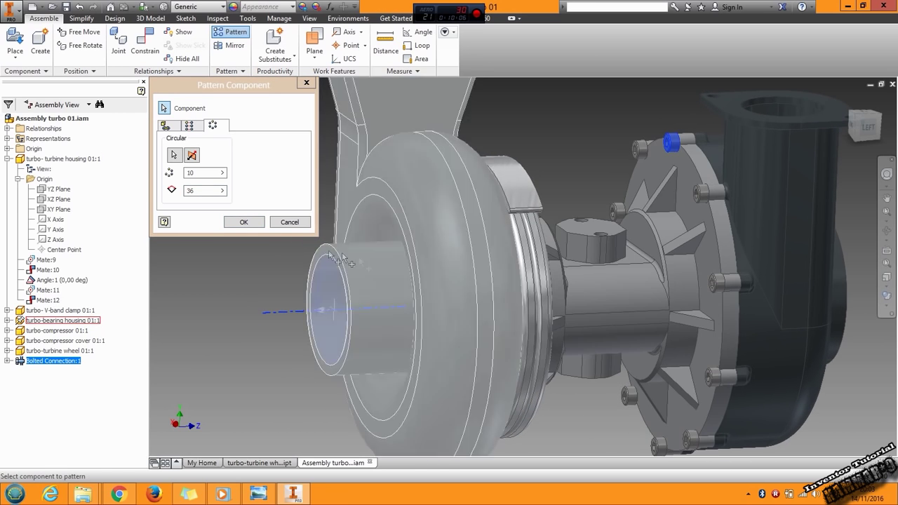
pyautogui.click(239, 222)
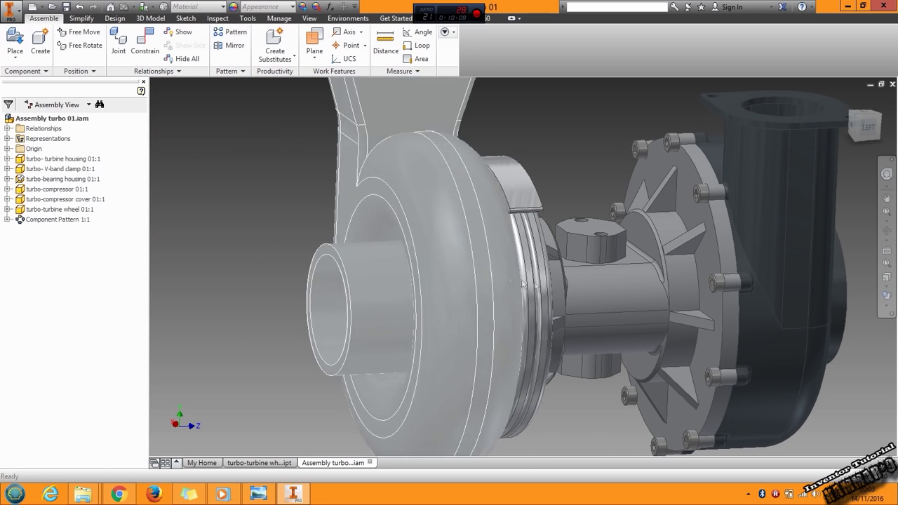
# Start a bolted connection on the compressor wheel, using the hub's front face as start plane and its central bore as circular reference.
pyautogui.keyDown('shift'); pyautogui.moveTo(581, 293); pyautogui.dragTo(520, 306, button='middle'); pyautogui.keyUp('shift')
pyautogui.scroll(5, 520, 306)
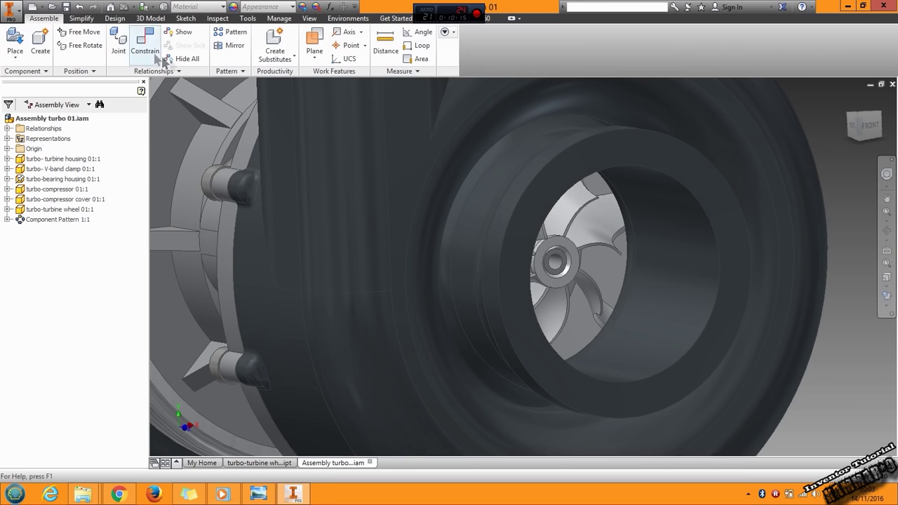
pyautogui.click(114, 18)
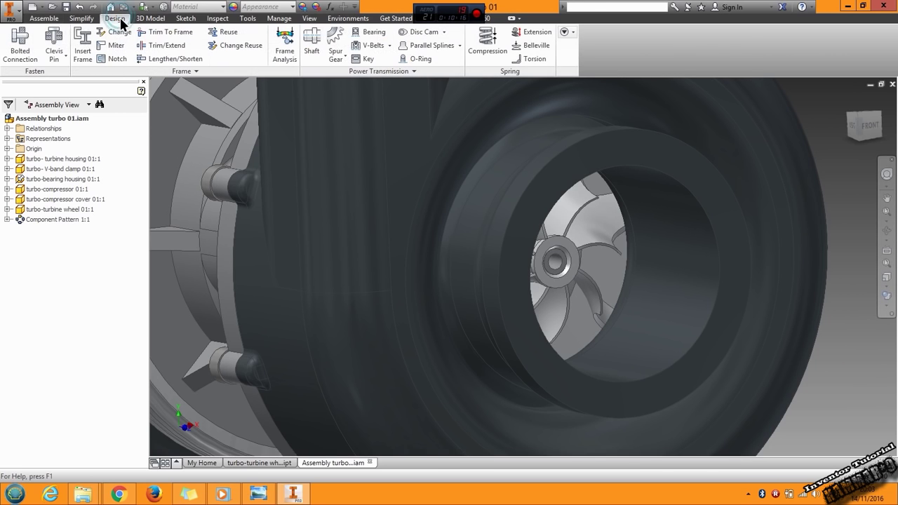
pyautogui.click(21, 43)
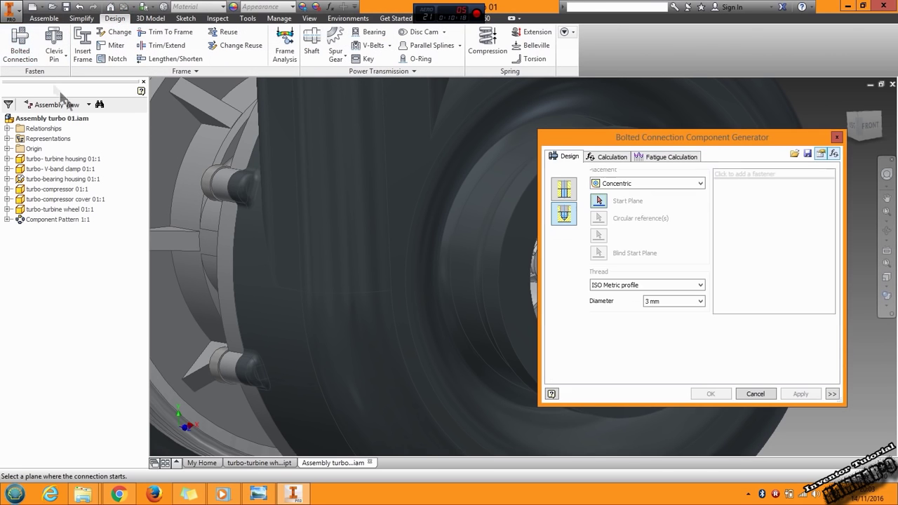
pyautogui.scroll(8, 447, 237)
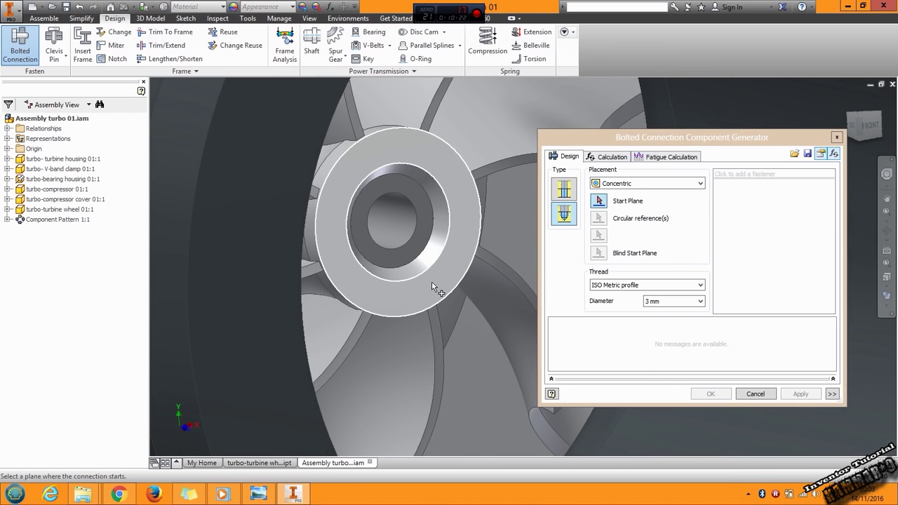
pyautogui.click(431, 281)
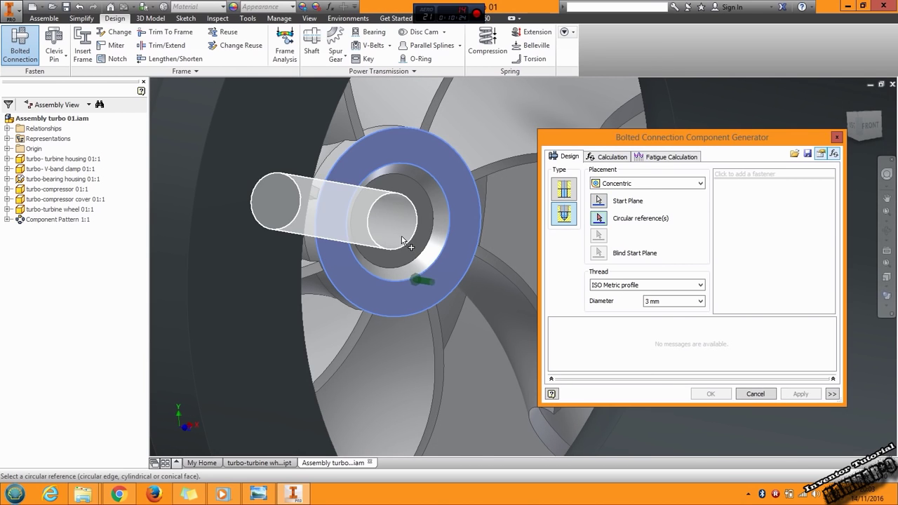
pyautogui.click(404, 240)
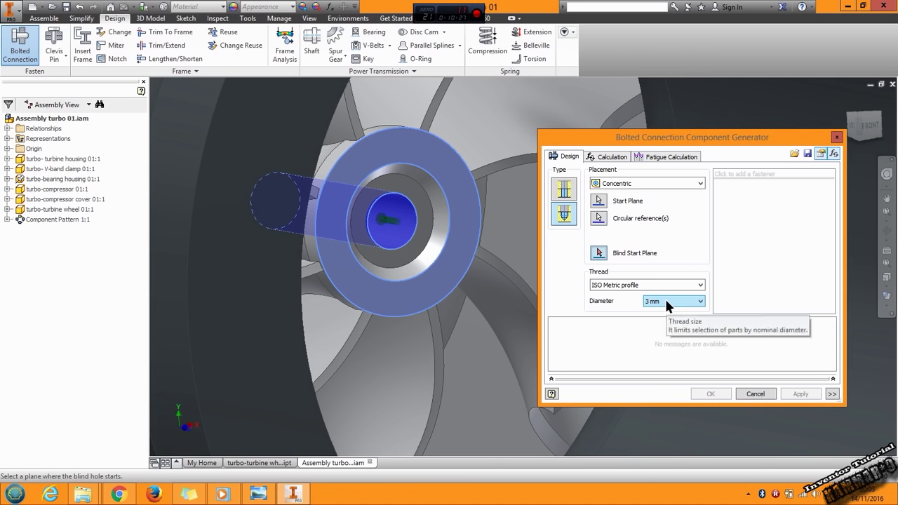
# Set the connection's thread diameter to 2.3 mm and use the recessed ring face inside the hub as the blind start plane.
pyautogui.click(665, 300)
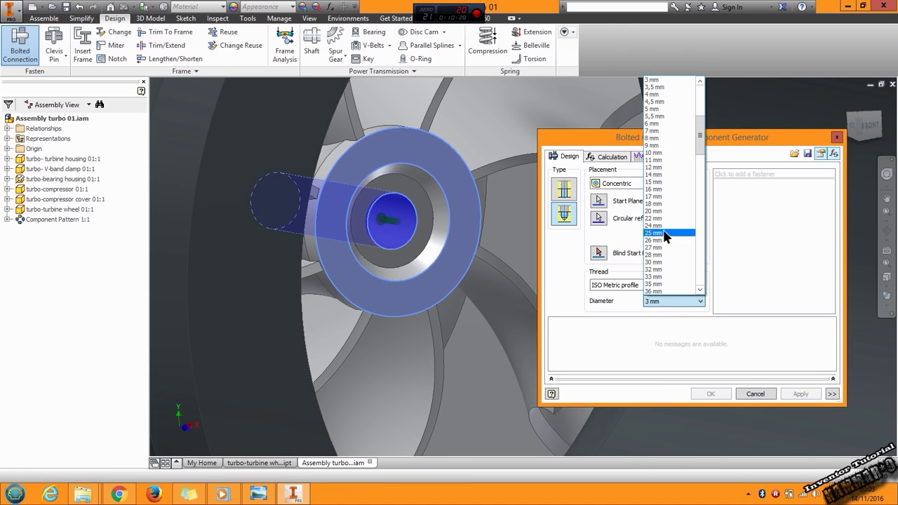
pyautogui.scroll(3, 665, 236)
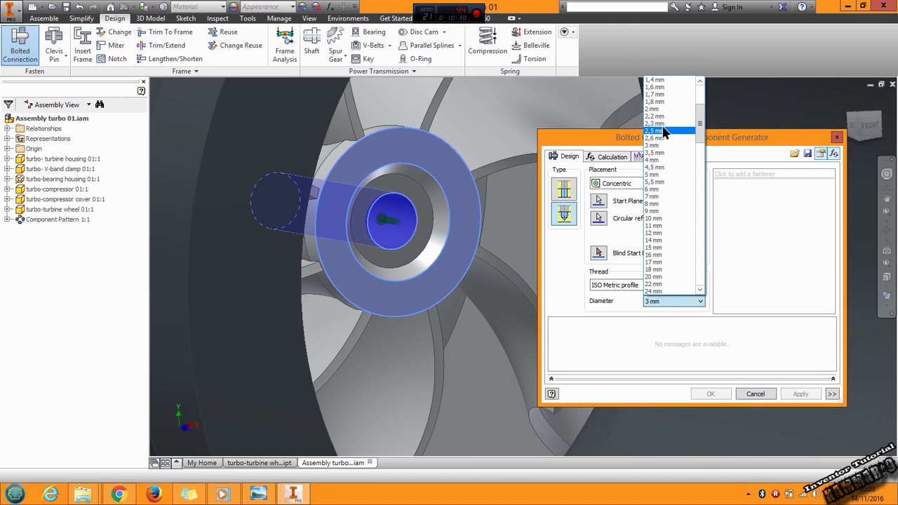
pyautogui.click(664, 124)
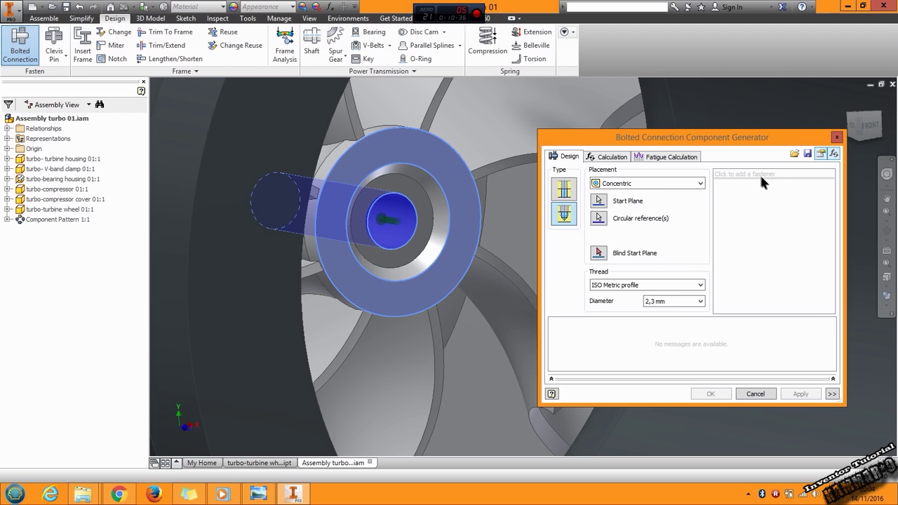
pyautogui.moveTo(727, 140); pyautogui.dragTo(738, 136)
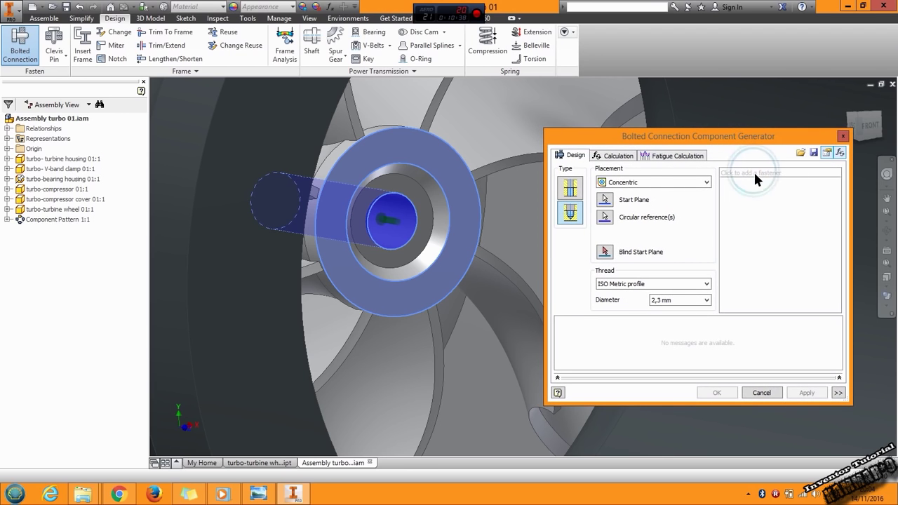
pyautogui.click(604, 254)
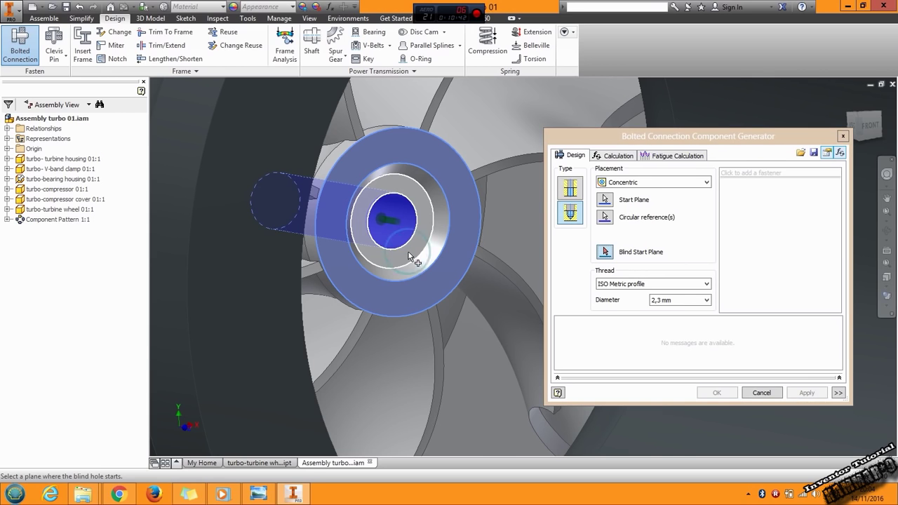
pyautogui.click(408, 252)
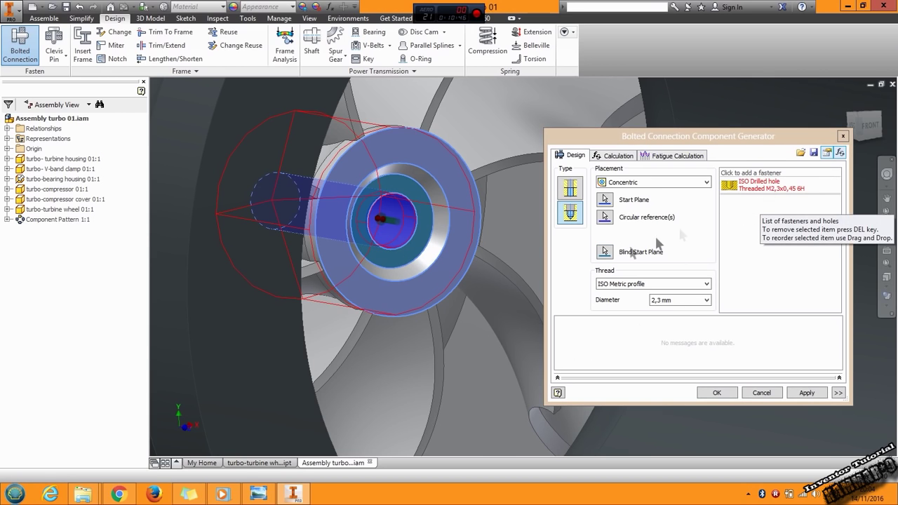
# Show the assembly from the top in a wireframe visual style, with the hole preview in the compressor wheel in view.
pyautogui.moveTo(443, 275); pyautogui.dragTo(412, 278, button='middle')
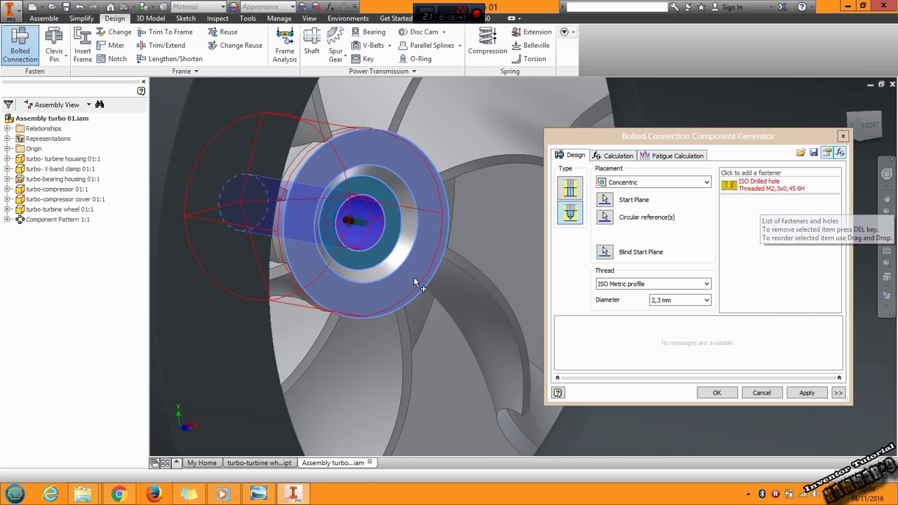
pyautogui.click(867, 119)
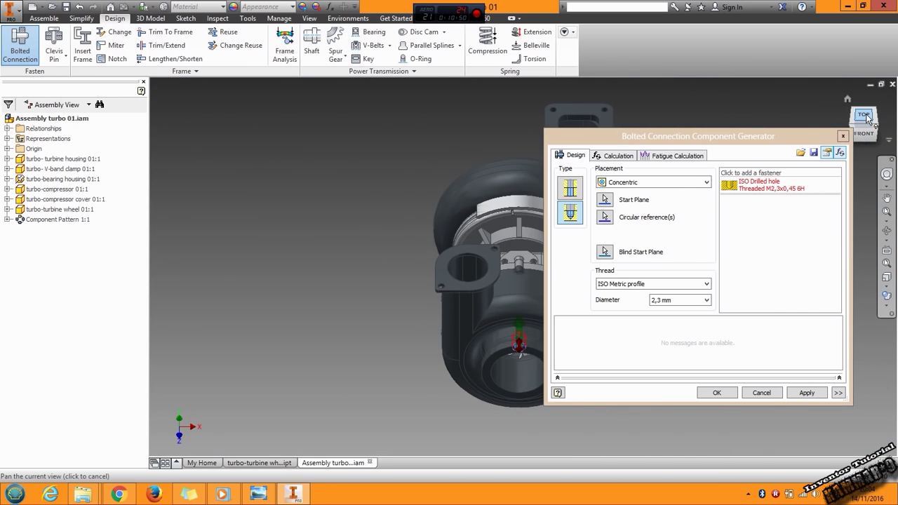
pyautogui.moveTo(507, 336); pyautogui.dragTo(397, 314, button='middle')
pyautogui.scroll(-5, 397, 314)
pyautogui.scroll(-2, 397, 320)
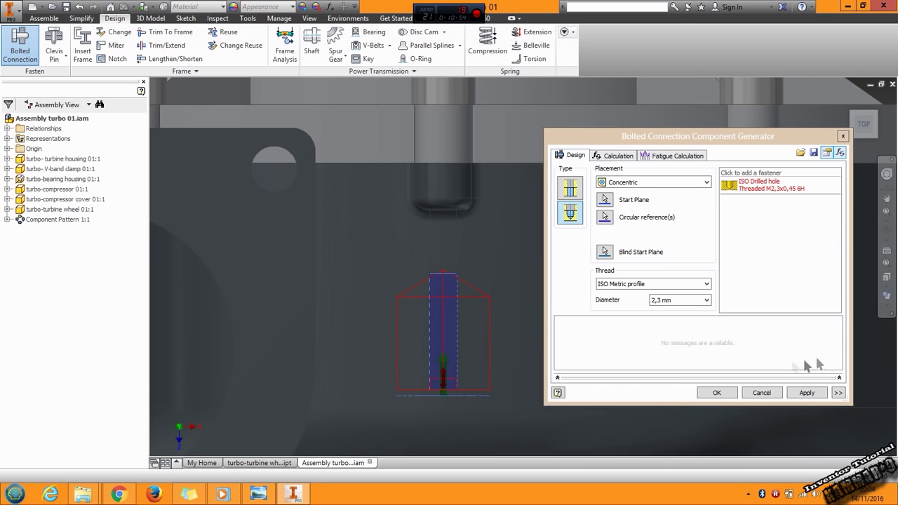
pyautogui.click(889, 312)
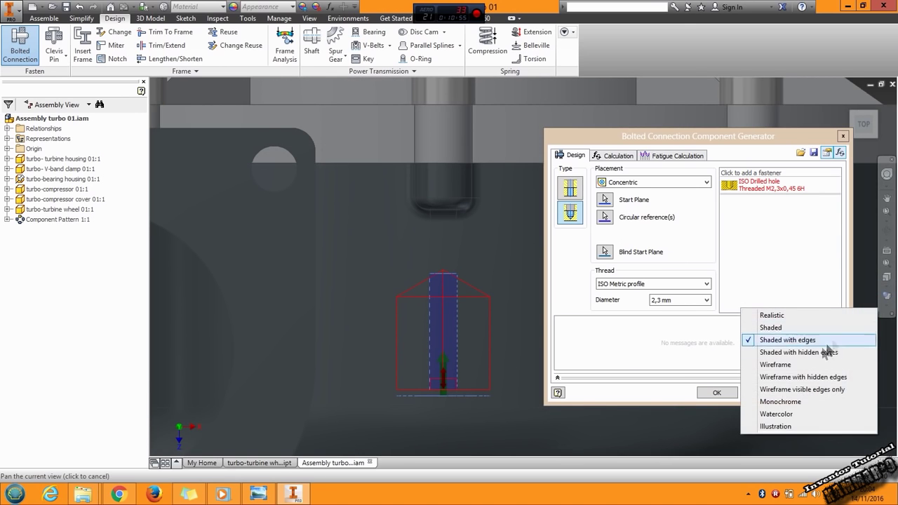
pyautogui.click(790, 371)
pyautogui.moveTo(458, 340); pyautogui.dragTo(435, 328, button='middle')
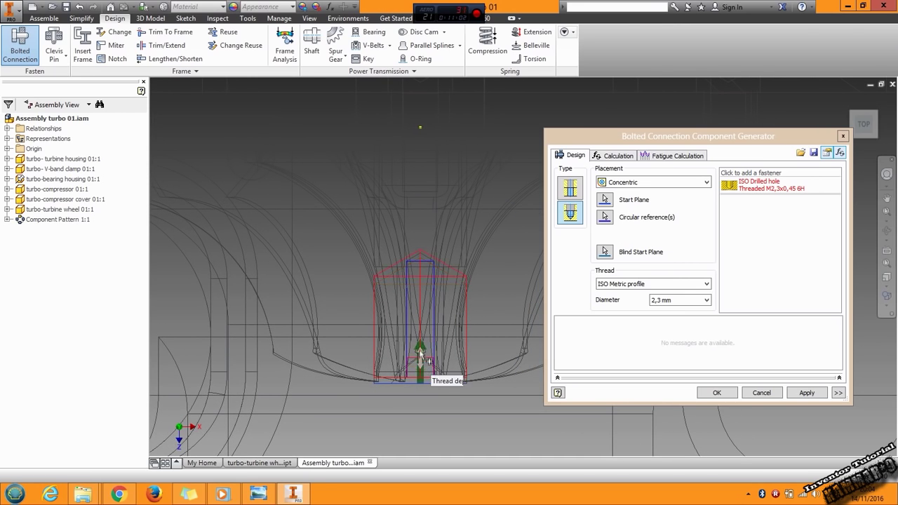
# Increase the blind hole's thread depth and set the thread diameter to 2.5 mm.
pyautogui.moveTo(431, 315)
pyautogui.mouseDown()
pyautogui.moveTo(433, 295)
pyautogui.moveTo(420, 303)
pyautogui.mouseUp()
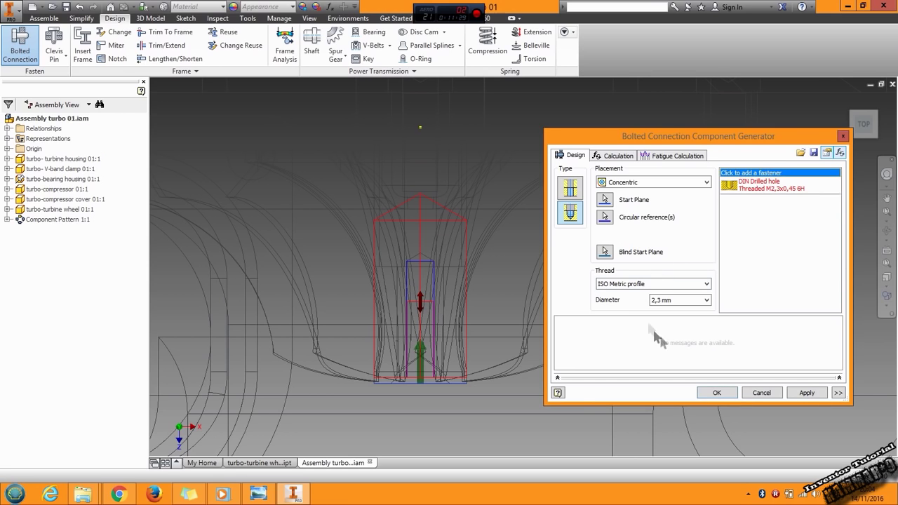
pyautogui.click(698, 300)
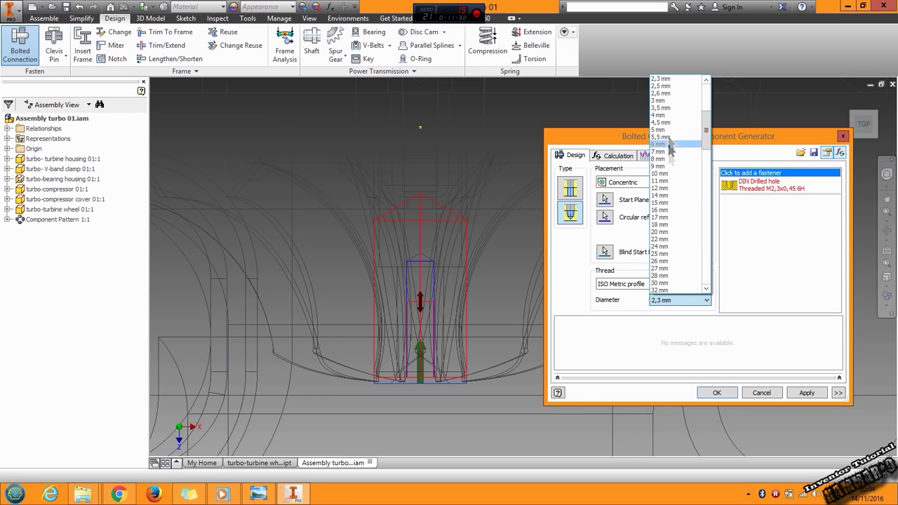
pyautogui.click(662, 87)
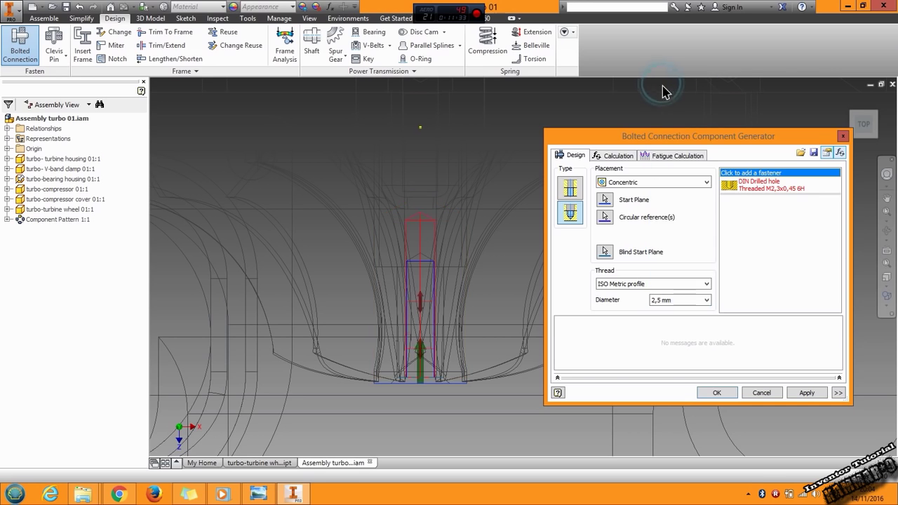
# Try the 2.3 mm thread diameter again and return to 2.5 mm.
pyautogui.click(681, 300)
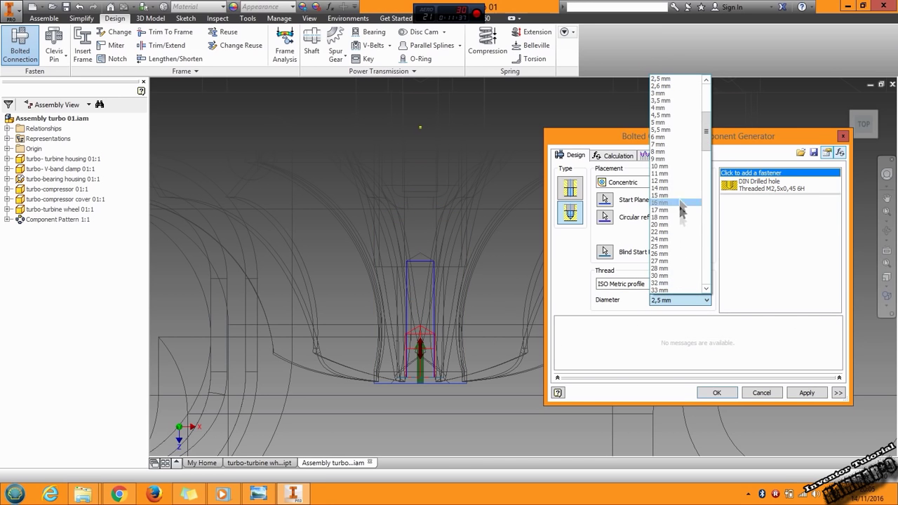
pyautogui.scroll(3, 681, 146)
pyautogui.click(664, 100)
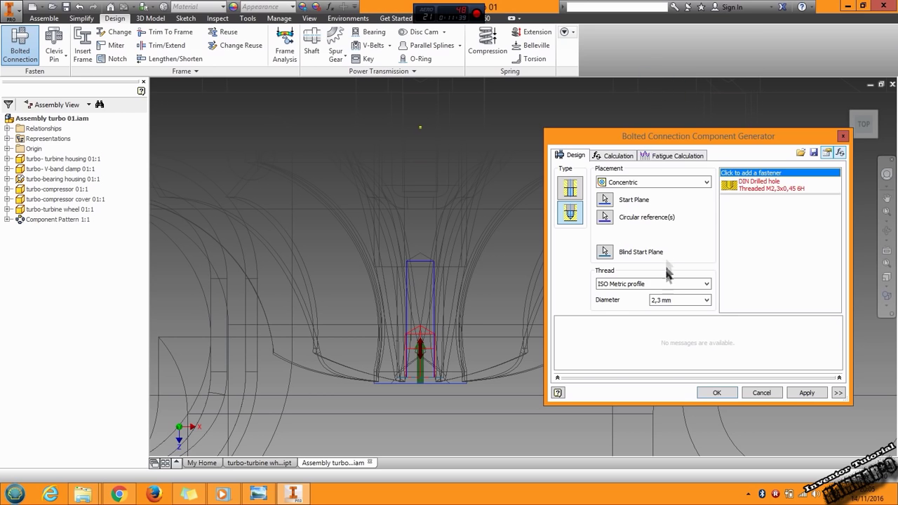
pyautogui.click(670, 299)
pyautogui.scroll(3, 670, 140)
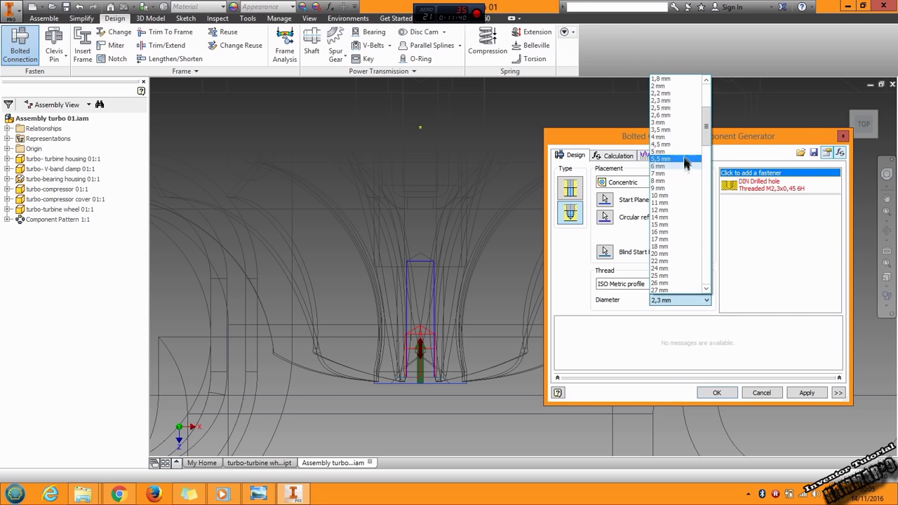
pyautogui.click(667, 108)
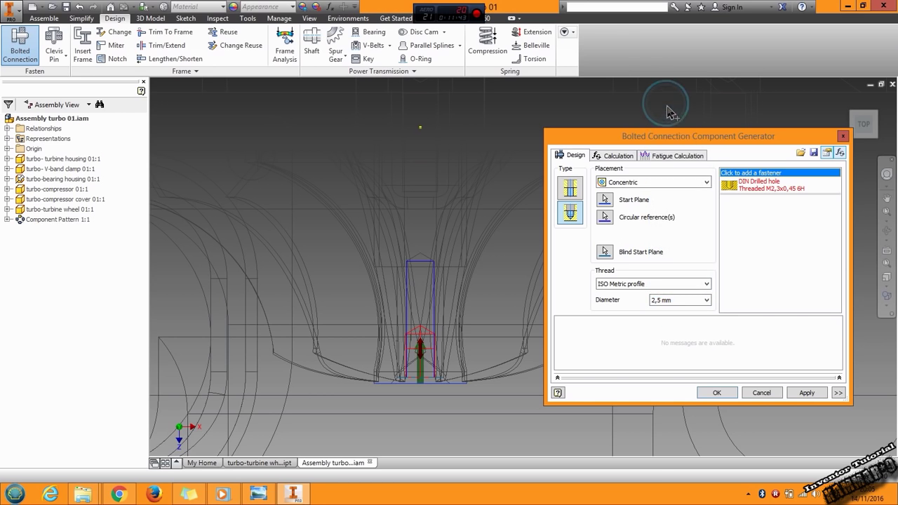
# Add a DIN 912 socket head screw, M2.5 x 6, to the connection and deepen its threaded hole along the bore.
pyautogui.click(800, 175)
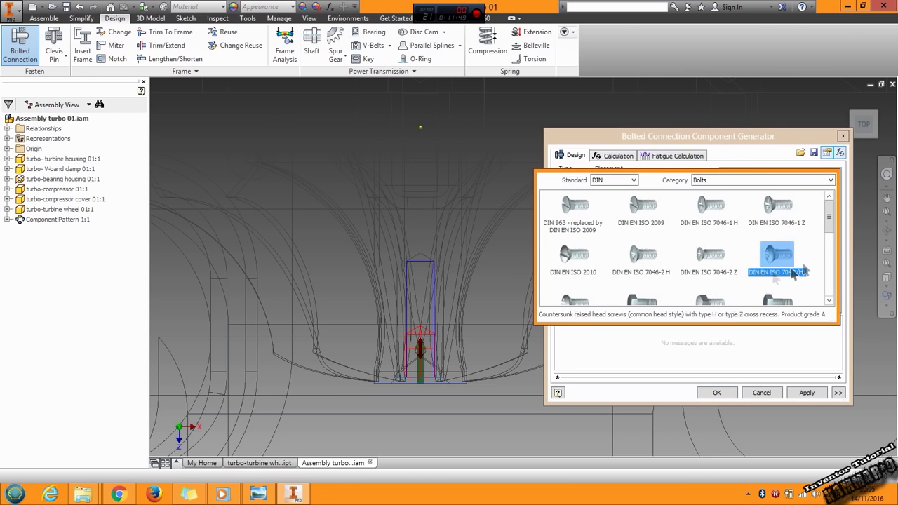
pyautogui.moveTo(827, 221); pyautogui.dragTo(829, 253)
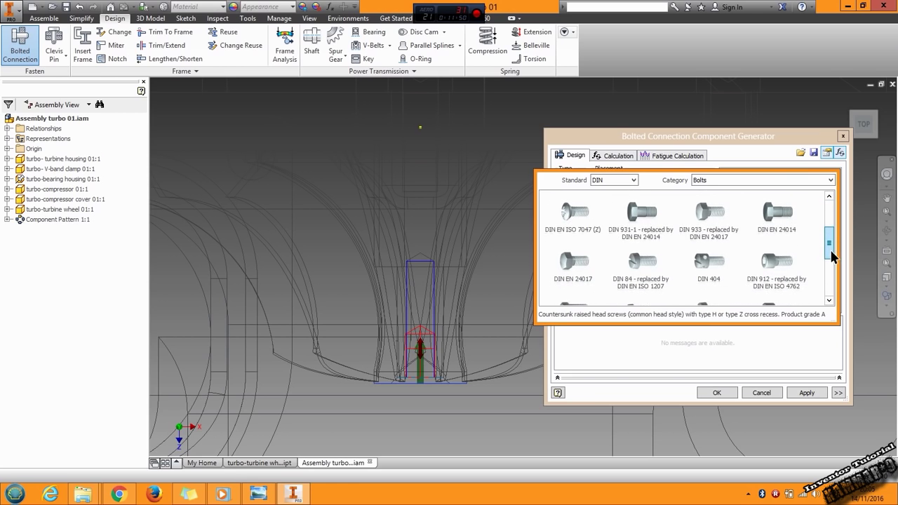
pyautogui.click(776, 269)
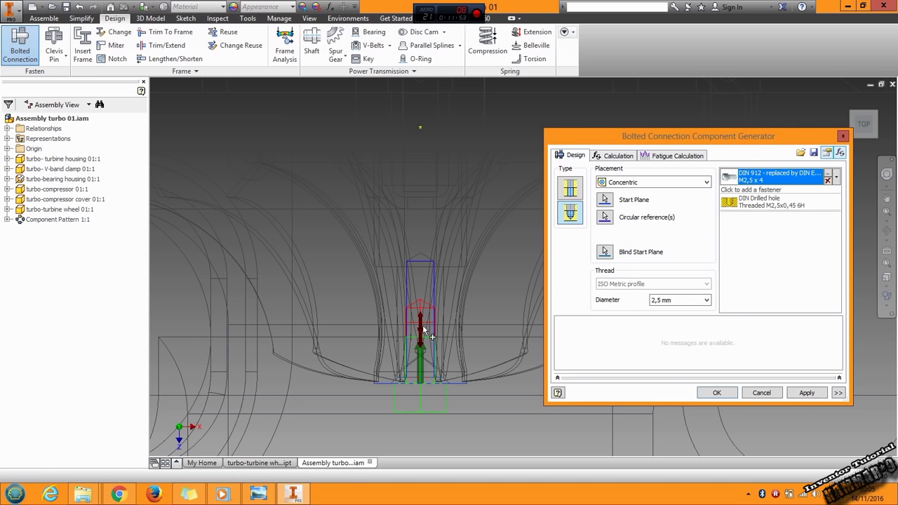
pyautogui.moveTo(423, 324); pyautogui.dragTo(430, 293)
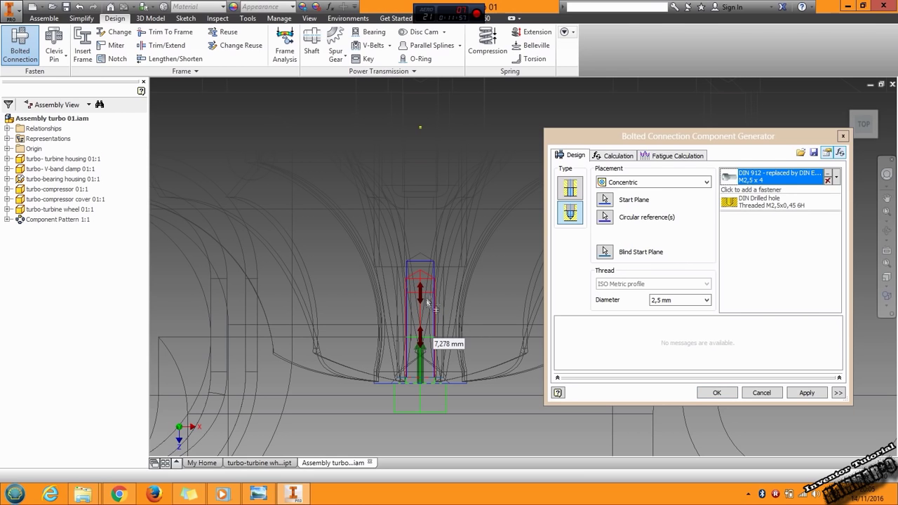
pyautogui.moveTo(420, 337); pyautogui.dragTo(425, 296)
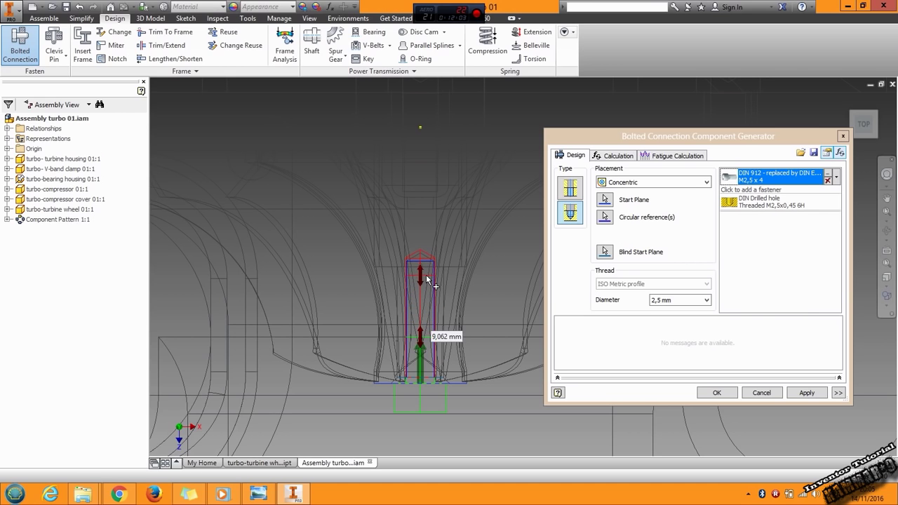
pyautogui.moveTo(420, 331); pyautogui.dragTo(420, 285)
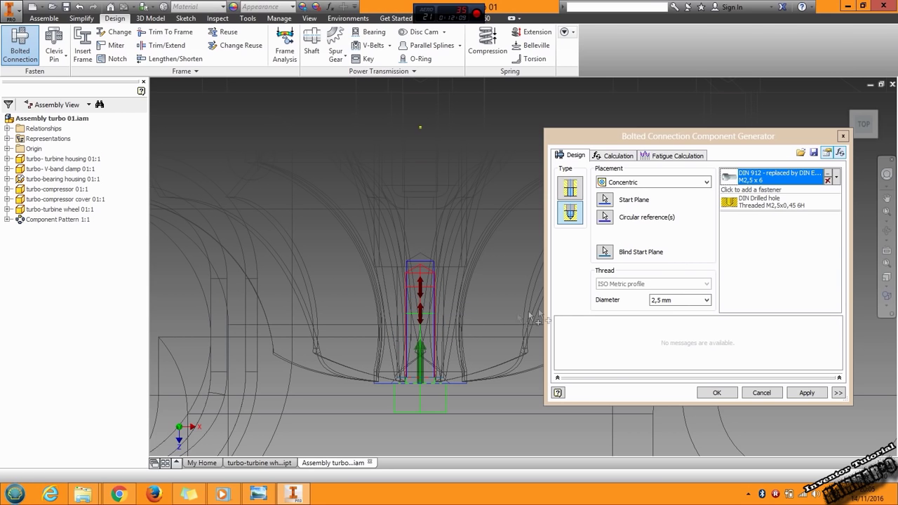
# Add a DIN 127 A 2.5 washer under the screw head and lengthen the screw to M2.5 x 8.
pyautogui.click(775, 189)
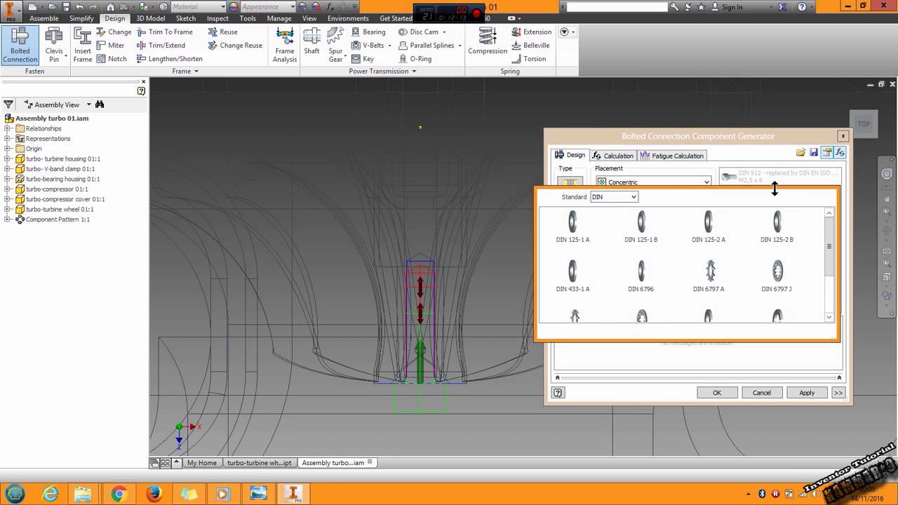
pyautogui.moveTo(830, 237); pyautogui.dragTo(830, 276)
pyautogui.click(779, 247)
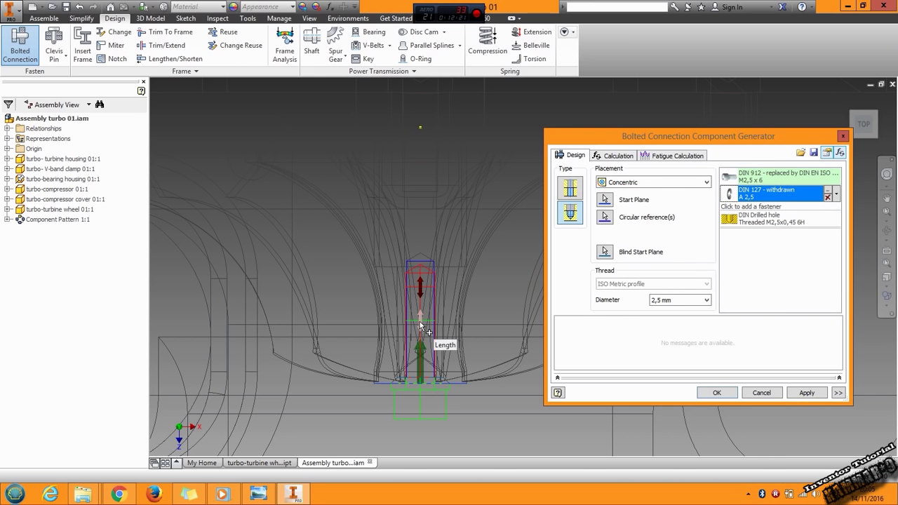
pyautogui.moveTo(420, 321); pyautogui.dragTo(428, 311)
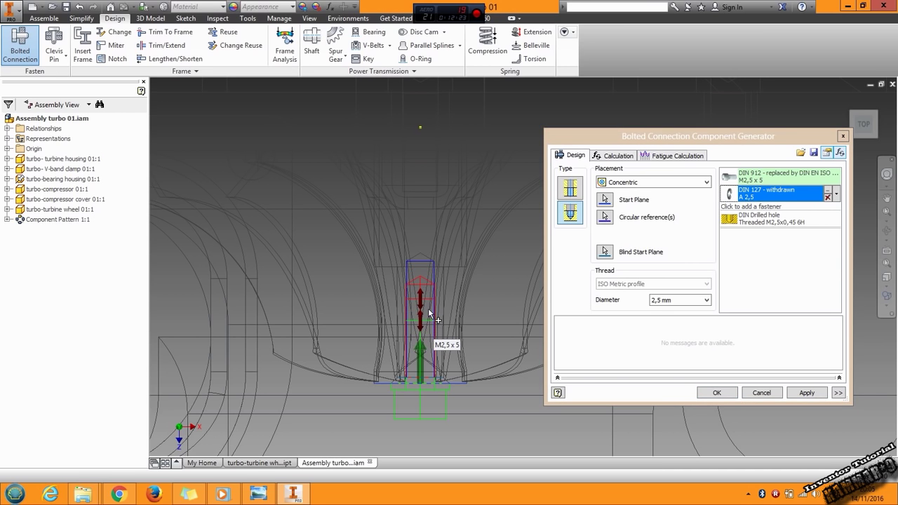
pyautogui.scroll(-3, 425, 305)
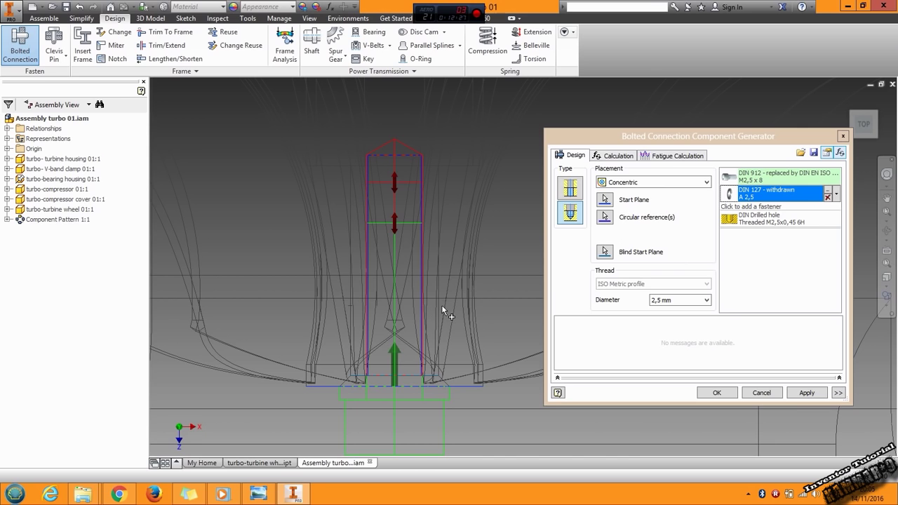
pyautogui.scroll(3, 450, 309)
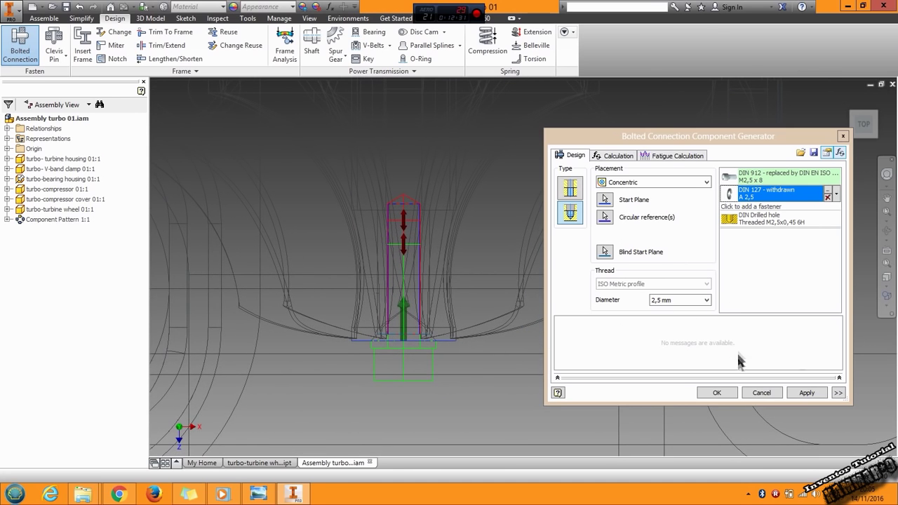
# Generate the M2.5 bolted connection with its washer on the compressor wheel and close the generator.
pyautogui.click(805, 393)
pyautogui.click(792, 339)
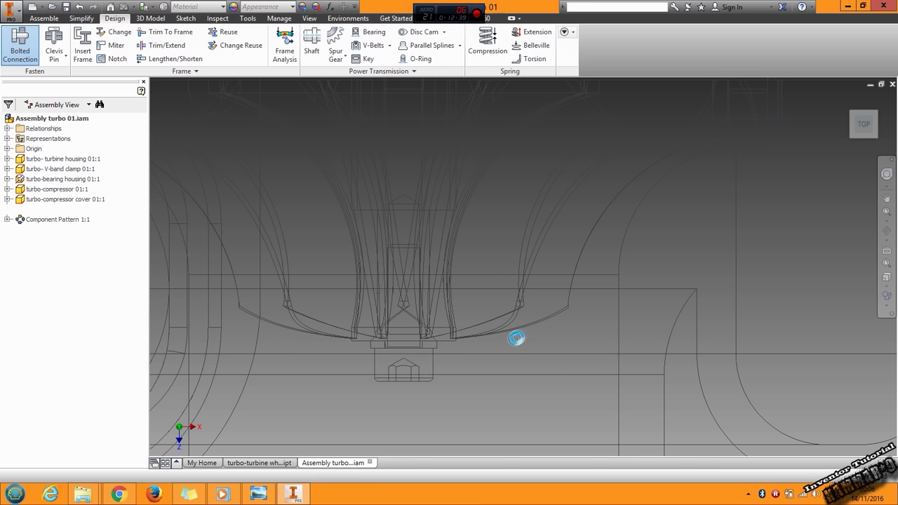
pyautogui.click(759, 394)
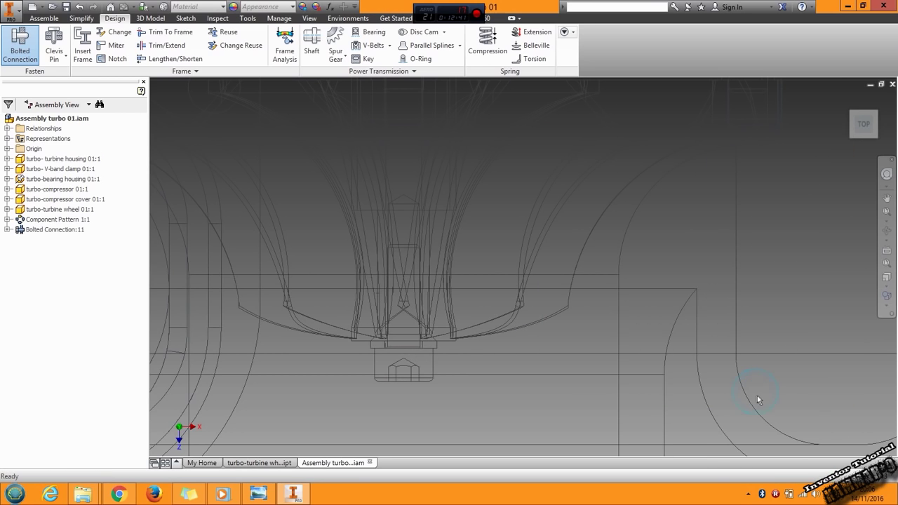
# Switch the assembly display from wireframe to a shaded visual style.
pyautogui.click(884, 307)
pyautogui.click(793, 353)
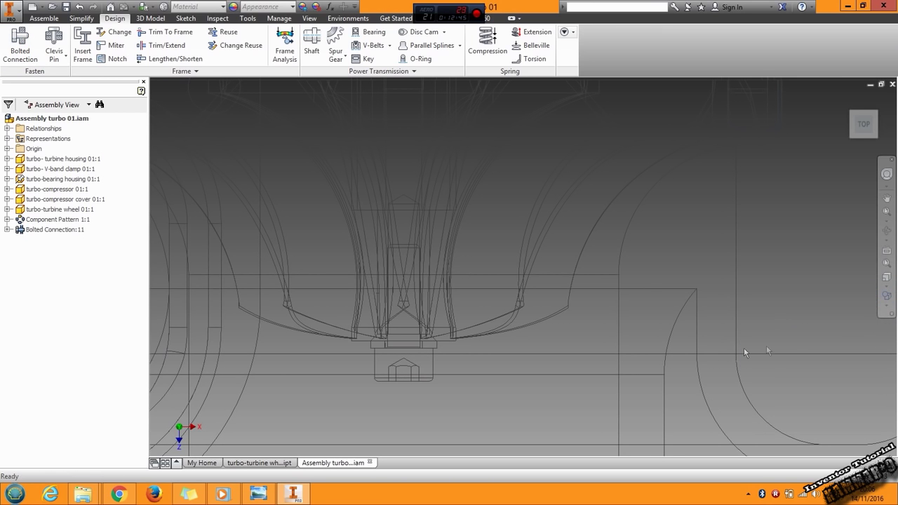
pyautogui.click(886, 297)
pyautogui.click(805, 342)
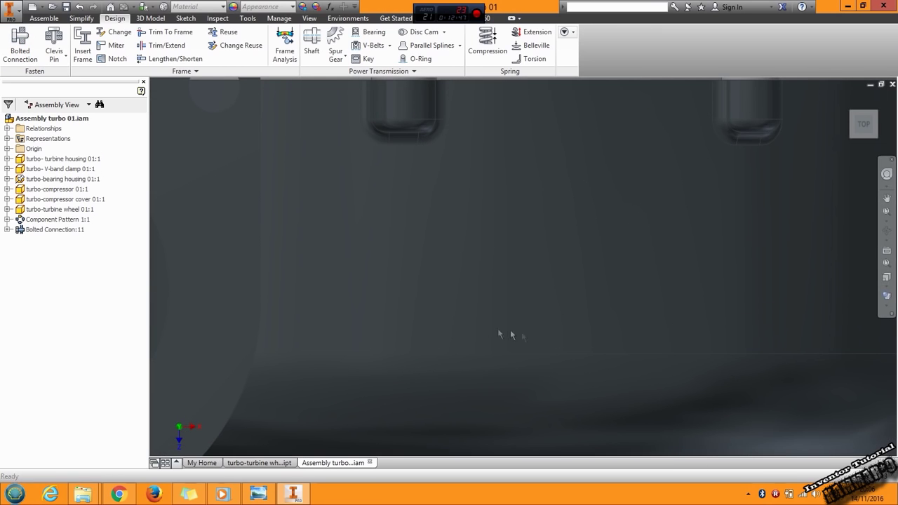
# Inspect the screw in the compressor wheel and save the assembly with all its dependent files.
pyautogui.moveTo(501, 336)
pyautogui.keyDown('shift'); pyautogui.mouseDown(button='middle')
pyautogui.moveTo(465, 297)
pyautogui.moveTo(484, 273)
pyautogui.mouseUp(button='middle'); pyautogui.keyUp('shift')
pyautogui.scroll(-3, 495, 238)
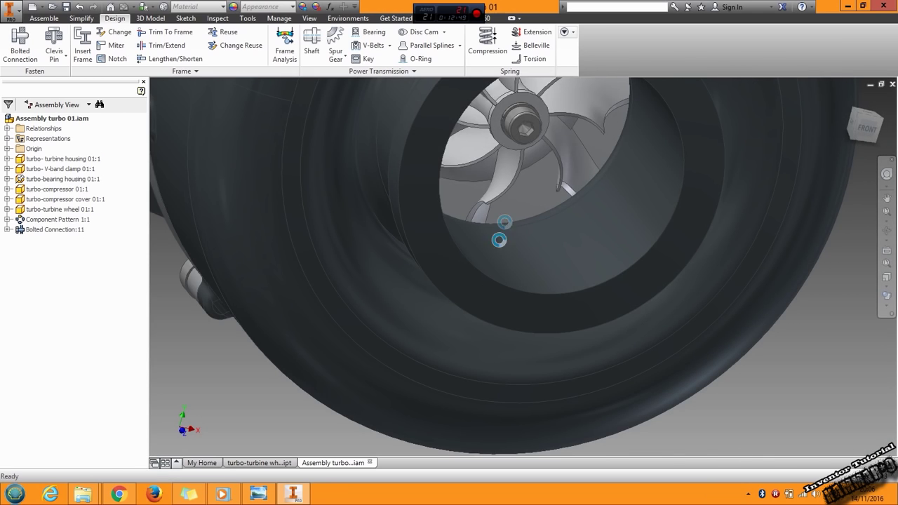
pyautogui.scroll(3, 483, 169)
pyautogui.keyDown('shift'); pyautogui.moveTo(481, 171); pyautogui.dragTo(490, 165, button='middle'); pyautogui.keyUp('shift')
pyautogui.scroll(-2, 491, 165)
pyautogui.scroll(-3, 748, 349)
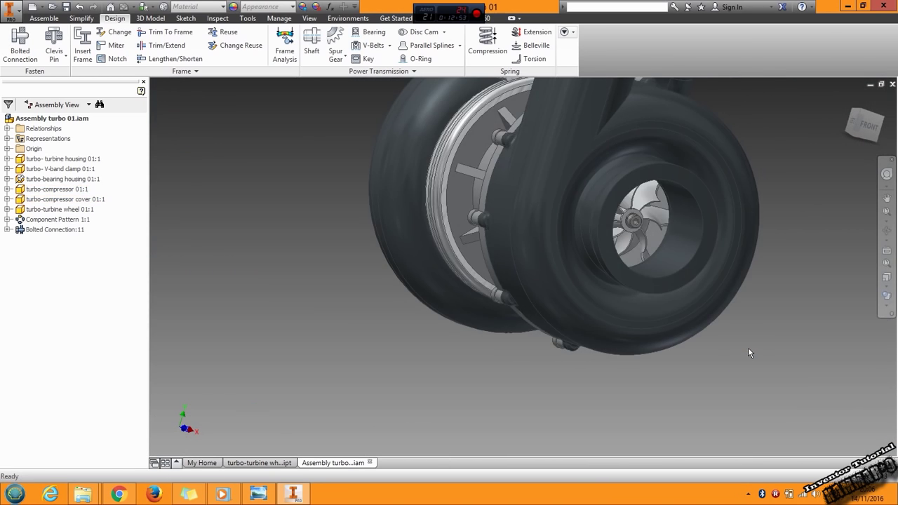
pyautogui.keyDown('shift'); pyautogui.moveTo(748, 347); pyautogui.dragTo(739, 239, button='middle'); pyautogui.keyUp('shift')
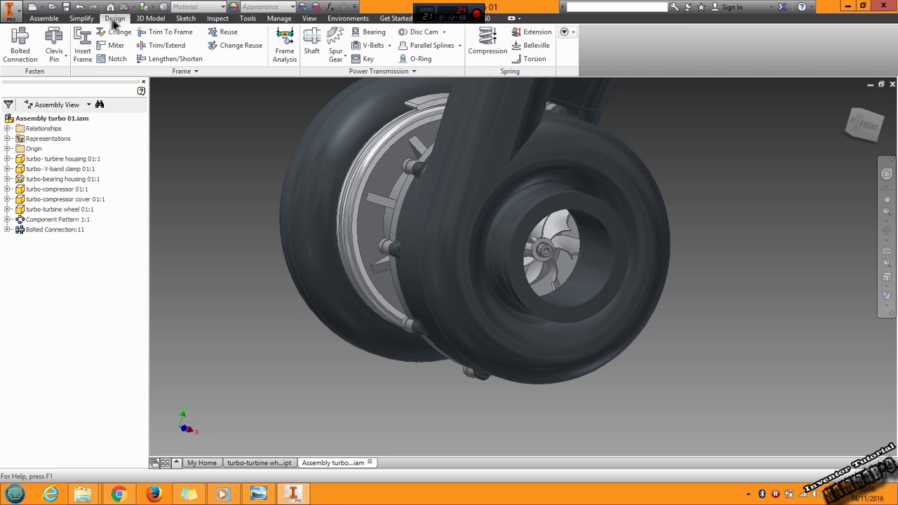
pyautogui.hotkey('ctrl', 's')
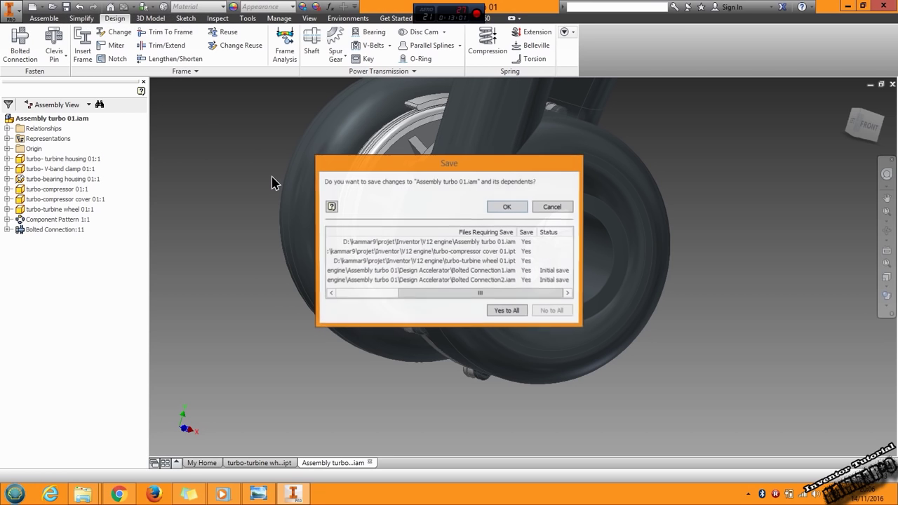
pyautogui.click(507, 207)
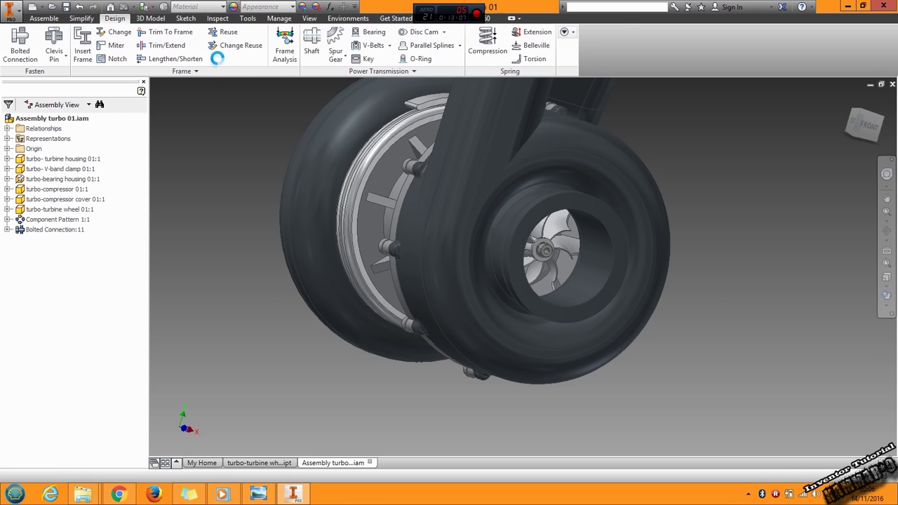
# Start an interference analysis with the compressor cover, bearing housing, V-band clamp and turbine housing as set 1.
pyautogui.click(218, 21)
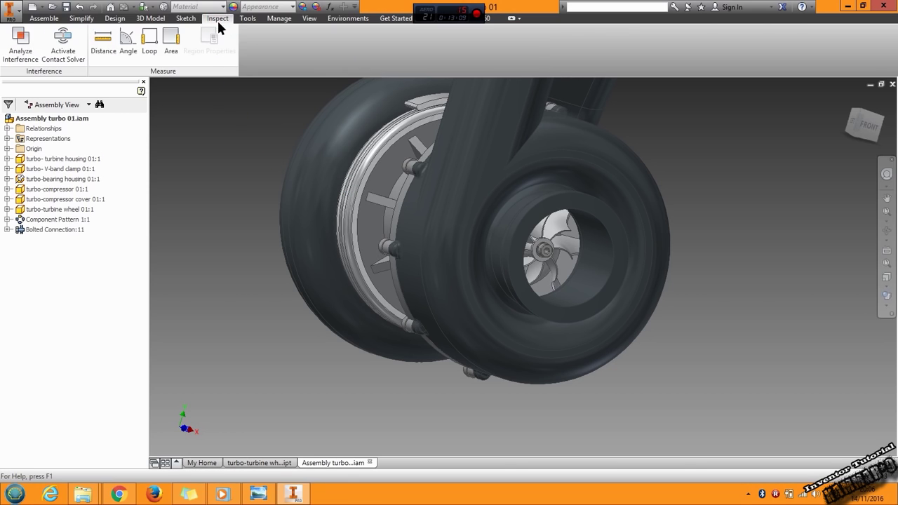
pyautogui.click(21, 54)
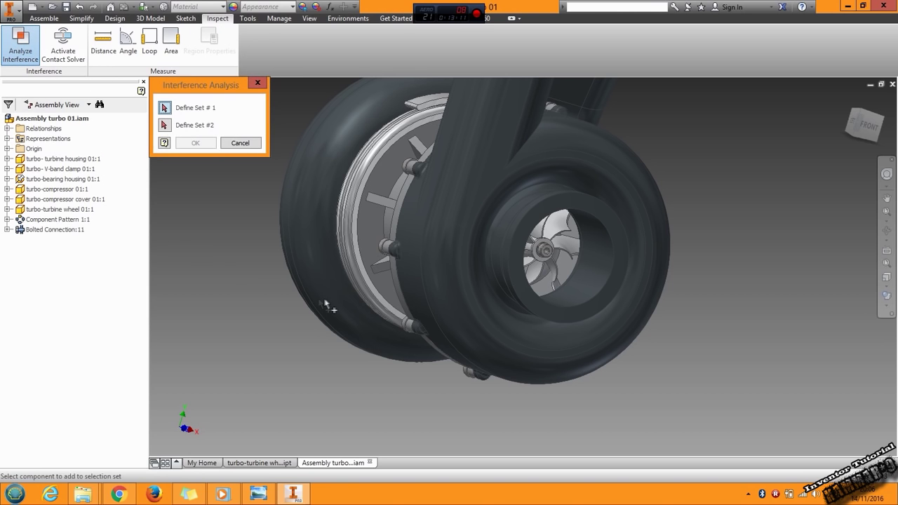
pyautogui.moveTo(327, 305); pyautogui.dragTo(366, 316, button='middle')
pyautogui.click(471, 279)
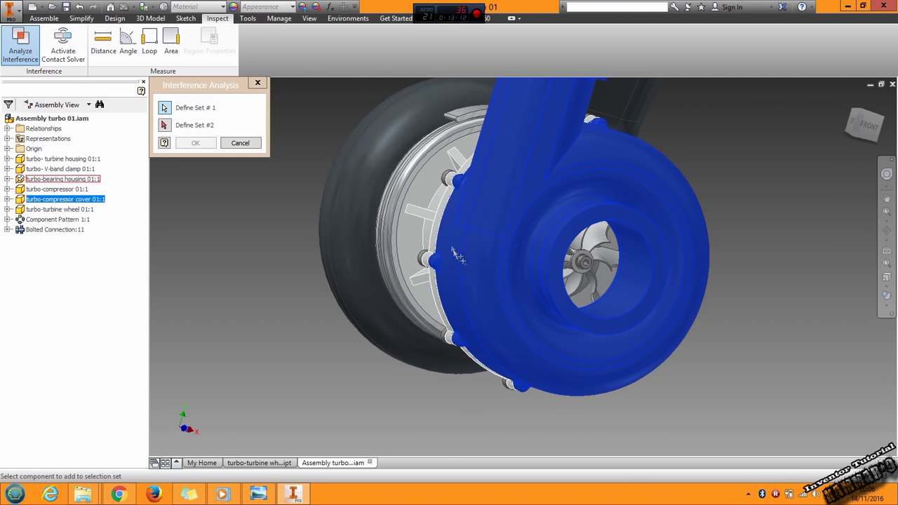
pyautogui.click(436, 209)
pyautogui.click(395, 183)
pyautogui.click(365, 161)
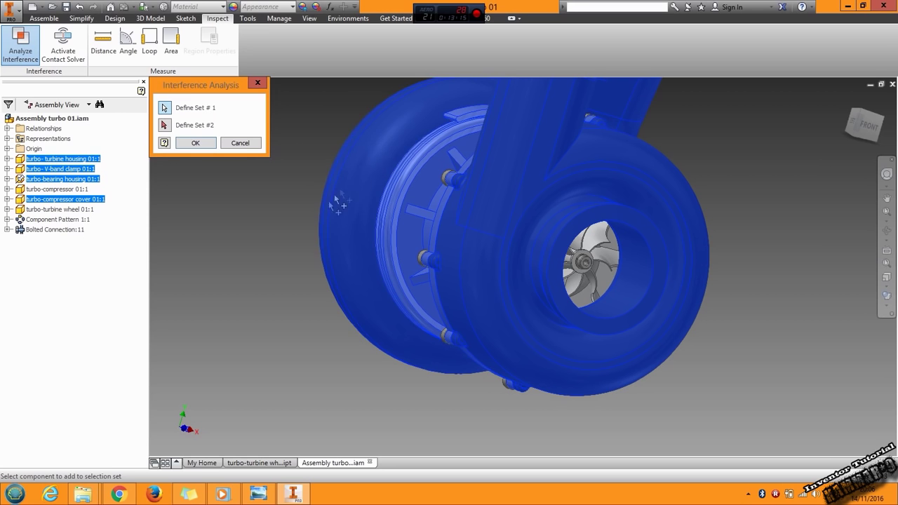
# Define the compressor wheel and turbine wheel as set 2 and run the interference analysis.
pyautogui.click(166, 127)
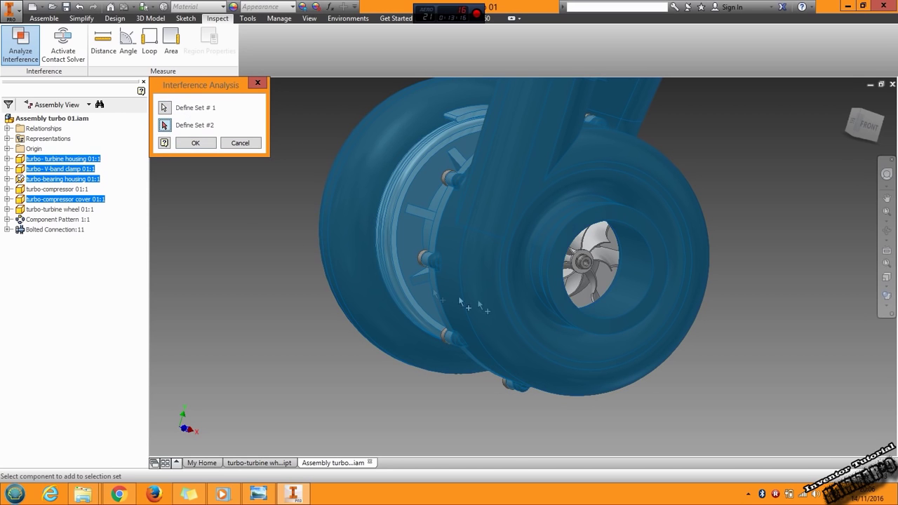
pyautogui.click(580, 283)
pyautogui.keyDown('shift'); pyautogui.moveTo(460, 282); pyautogui.dragTo(622, 295, button='middle'); pyautogui.keyUp('shift')
pyautogui.click(472, 255)
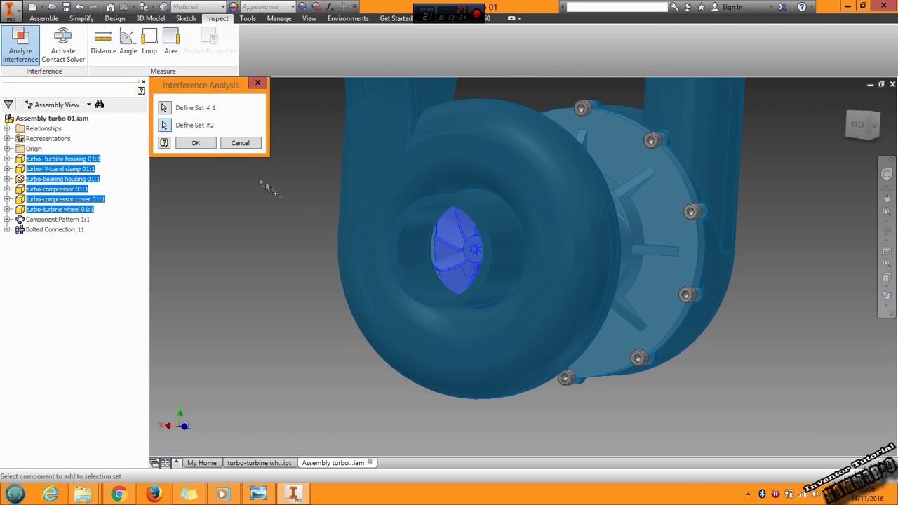
pyautogui.click(196, 143)
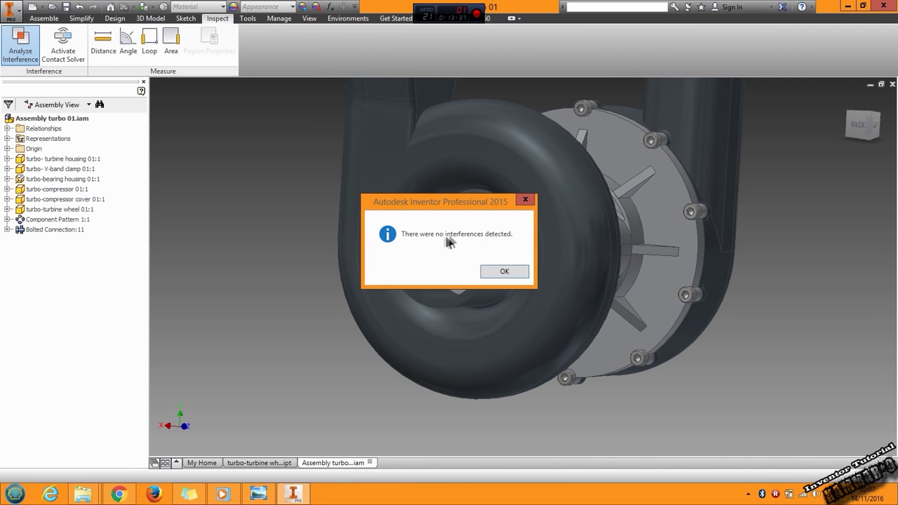
pyautogui.click(500, 271)
# Cut the assembly display with a half section view along the turbine housing's XZ plane at 0 mm offset.
pyautogui.keyDown('shift'); pyautogui.moveTo(491, 274); pyautogui.dragTo(430, 337, button='middle'); pyautogui.keyUp('shift')
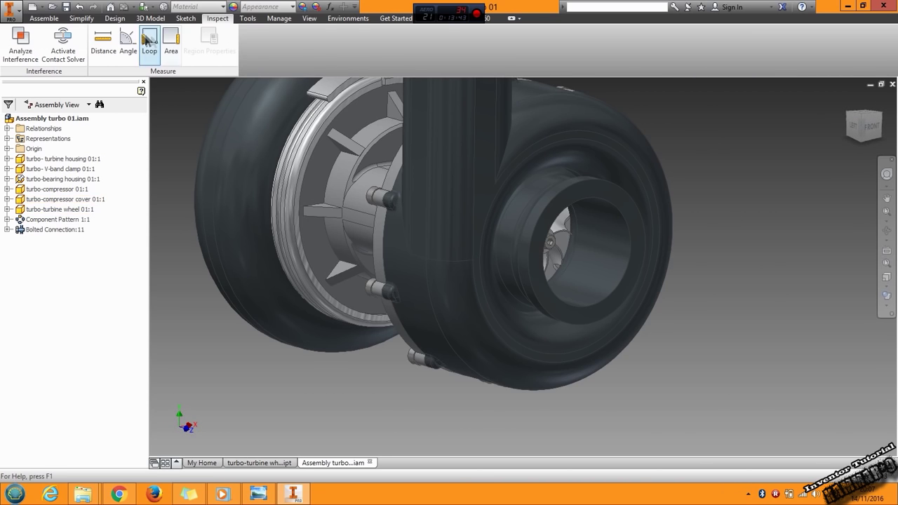
pyautogui.click(304, 22)
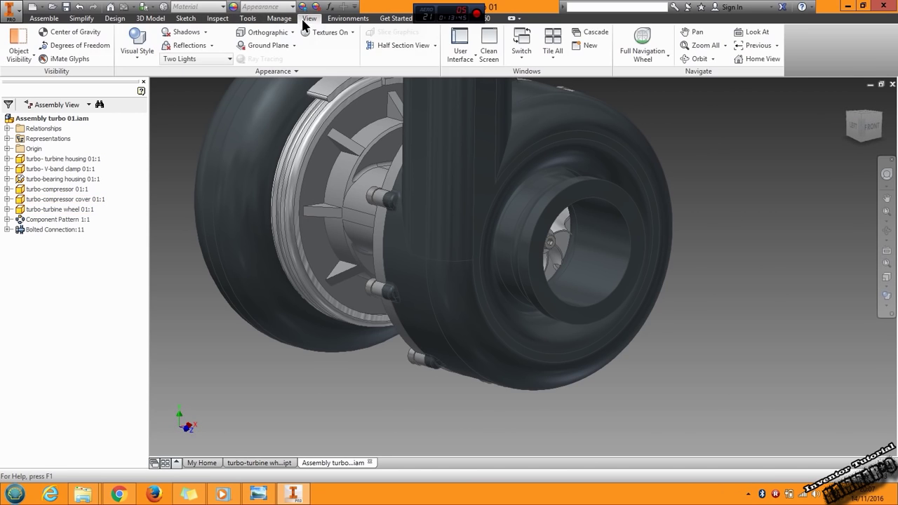
pyautogui.click(397, 46)
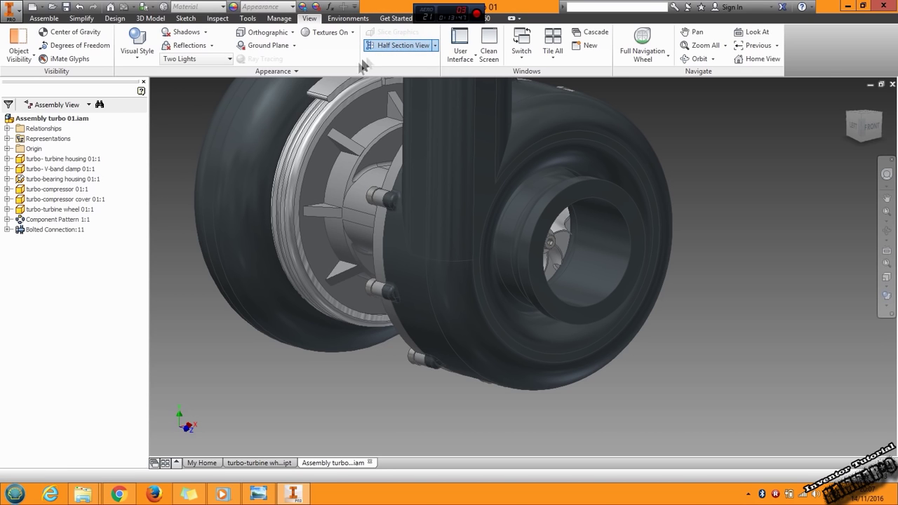
pyautogui.click(7, 159)
pyautogui.click(17, 180)
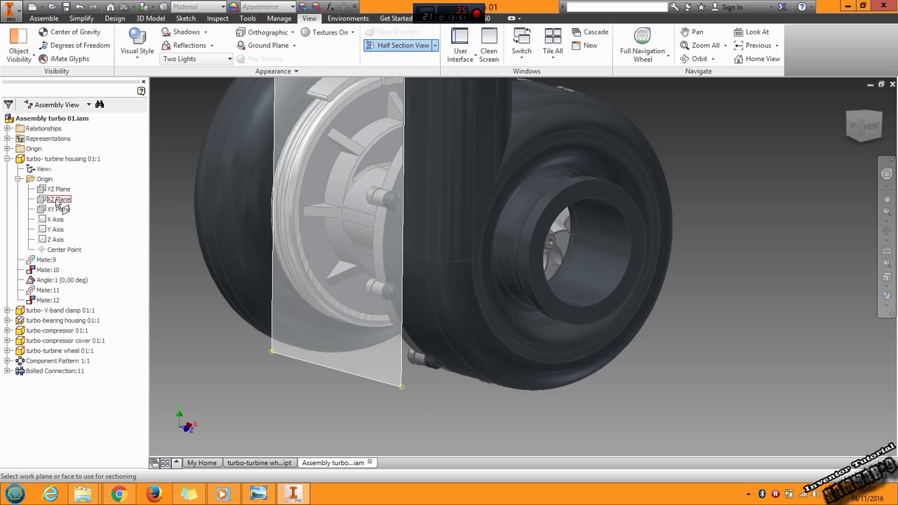
pyautogui.click(59, 201)
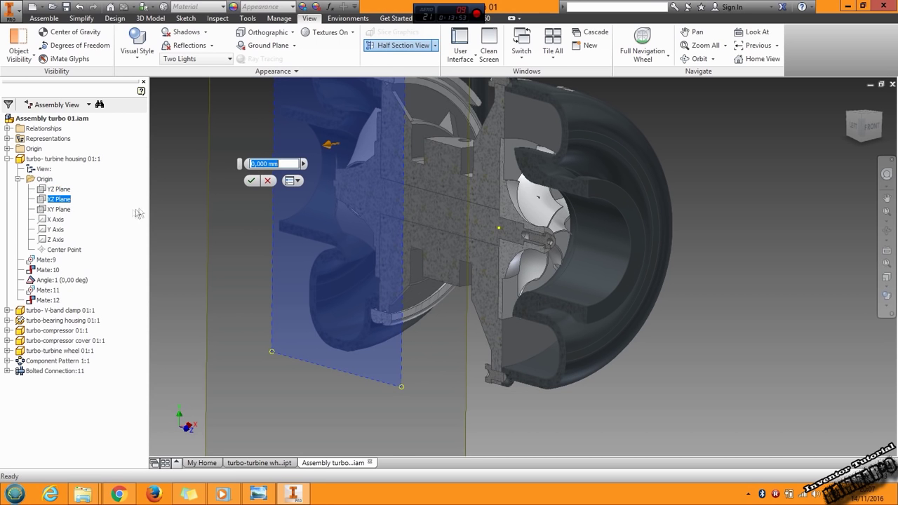
pyautogui.click(250, 180)
# Examine the sectioned turbocharger, including the compressor wheel screw, bearing housing and turbine wheel.
pyautogui.keyDown('shift'); pyautogui.moveTo(250, 184); pyautogui.dragTo(519, 231, button='middle'); pyautogui.keyUp('shift')
pyautogui.scroll(-6, 532, 220)
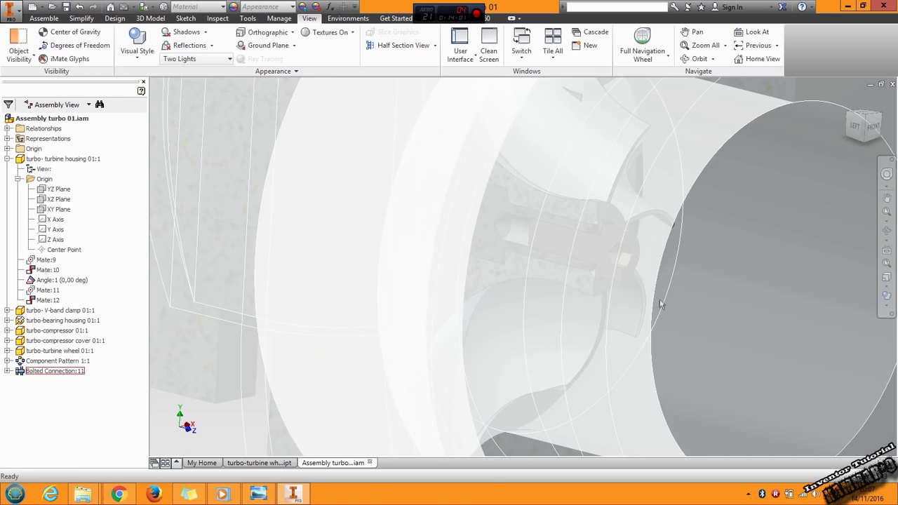
pyautogui.keyDown('shift'); pyautogui.moveTo(661, 299); pyautogui.dragTo(704, 287, button='middle'); pyautogui.keyUp('shift')
pyautogui.scroll(6, 704, 287)
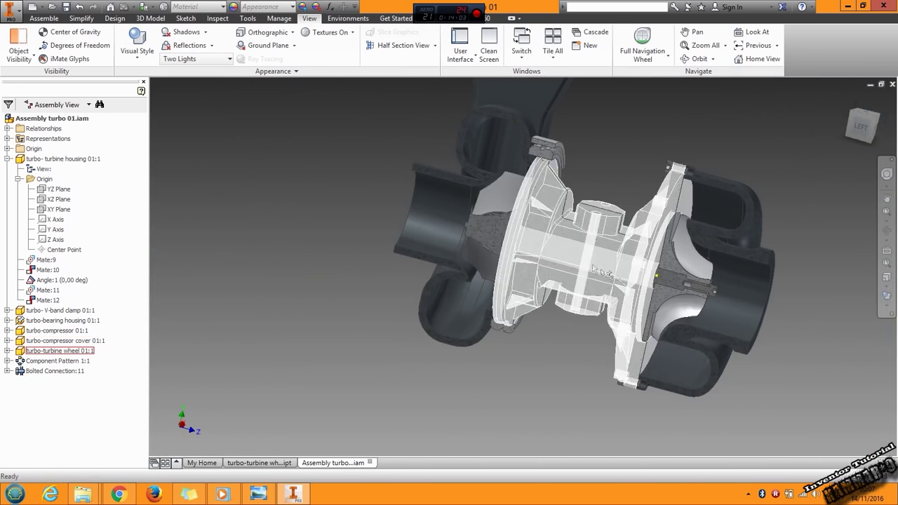
pyautogui.keyDown('shift'); pyautogui.moveTo(587, 221); pyautogui.dragTo(623, 256, button='middle'); pyautogui.keyUp('shift')
pyautogui.scroll(-5, 538, 228)
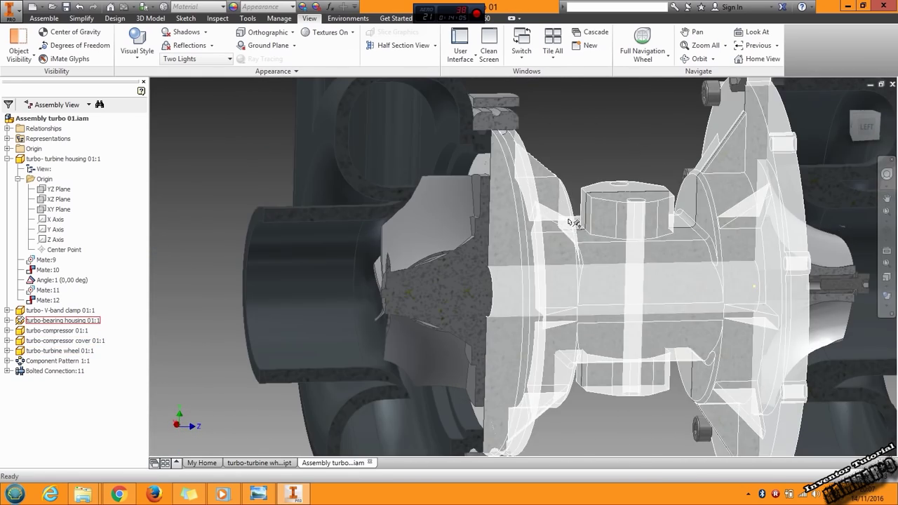
pyautogui.scroll(5, 538, 229)
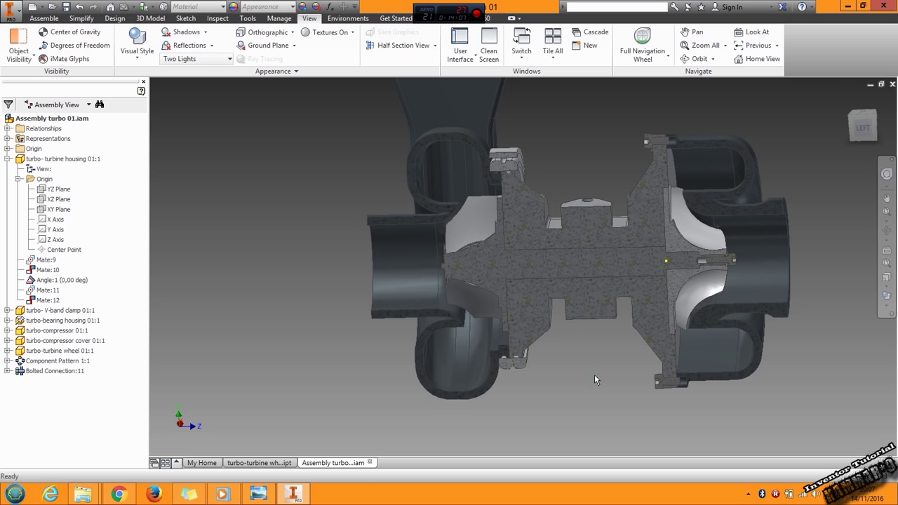
pyautogui.keyDown('shift'); pyautogui.moveTo(611, 346); pyautogui.dragTo(505, 318, button='middle'); pyautogui.keyUp('shift')
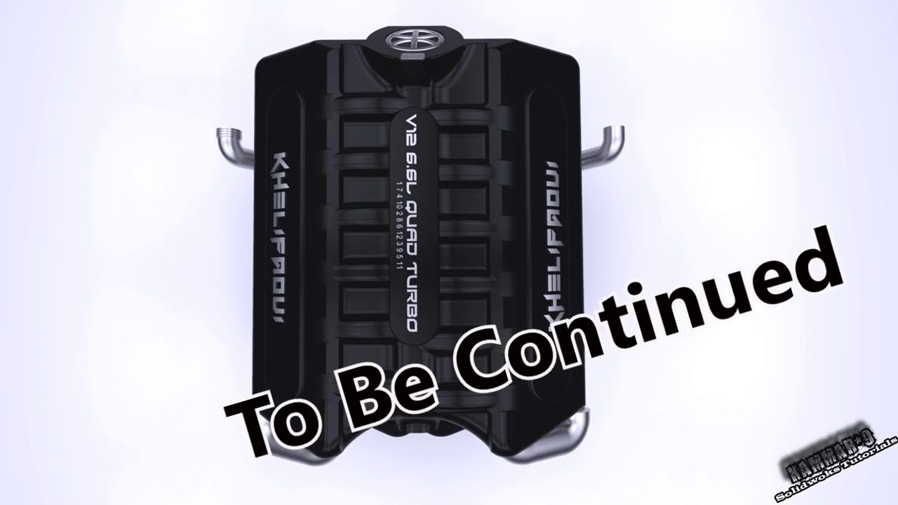